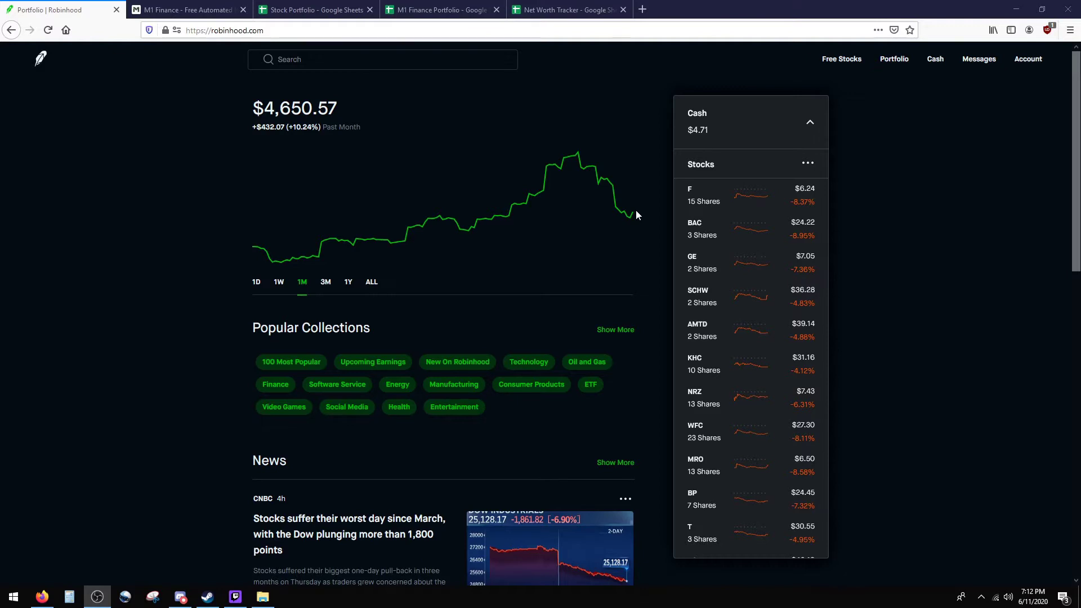
# View the all-time portfolio chart, then the past week's loss of $655.27 (-12.35%).
pyautogui.click(371, 281)
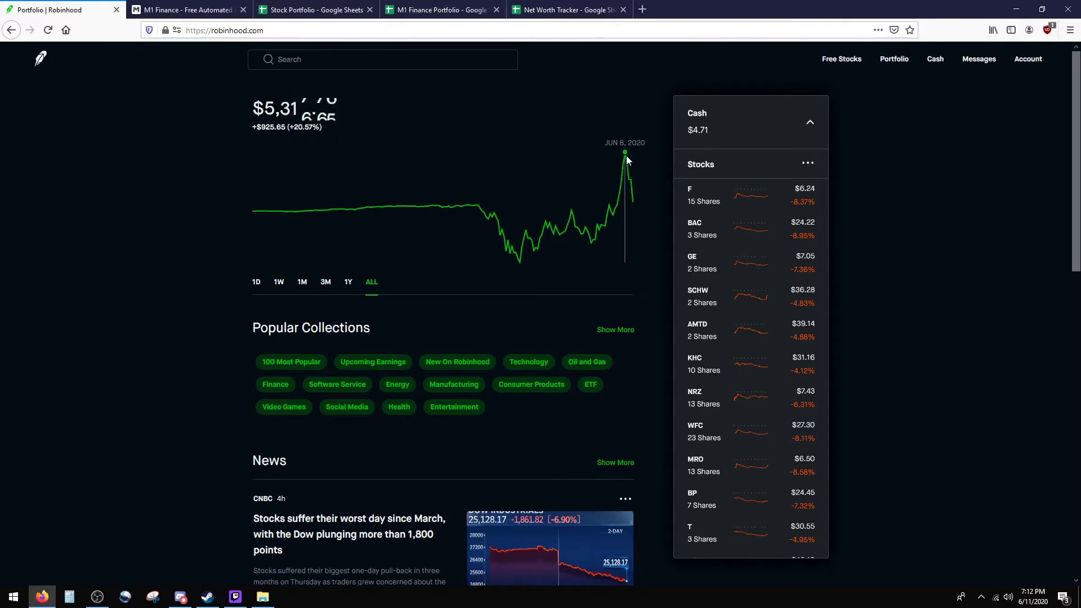
pyautogui.click(289, 284)
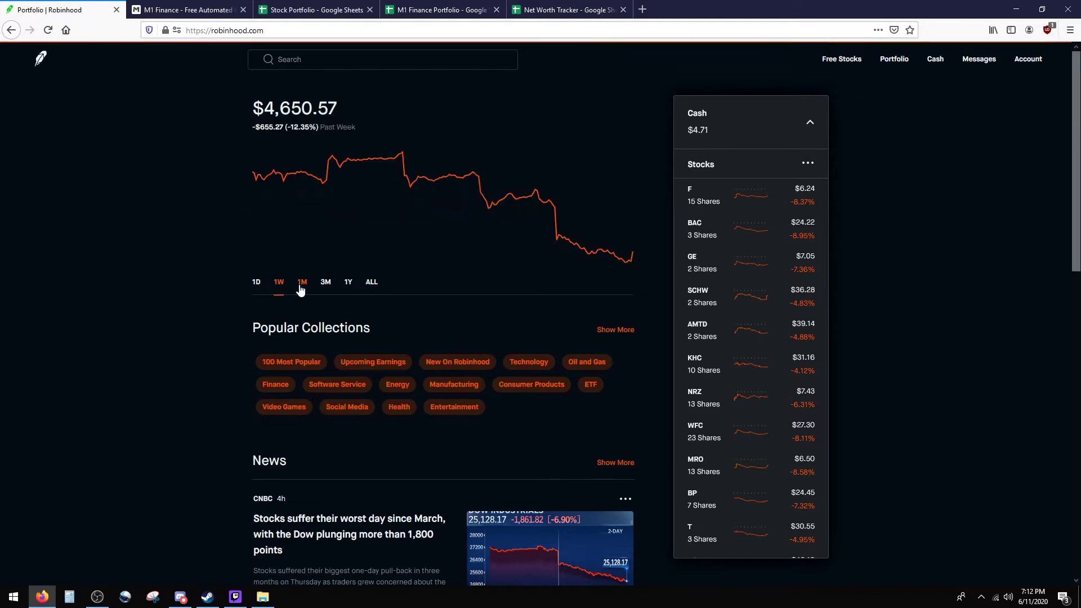
# Set the chart to 1M (+$432.07, +10.24%) and check today's date on the taskbar calendar.
pyautogui.click(301, 288)
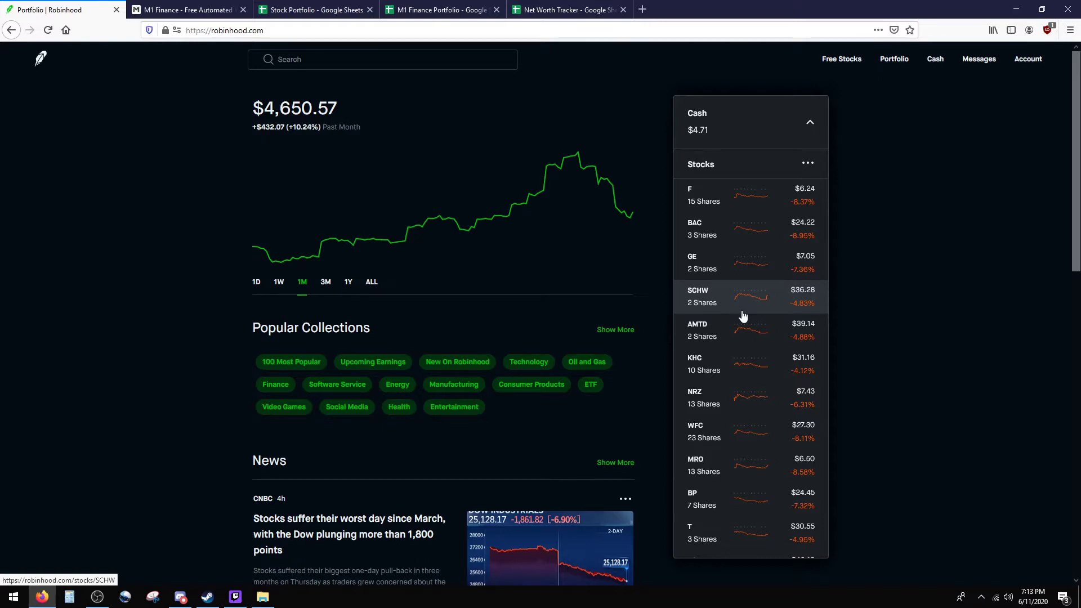
pyautogui.click(1033, 597)
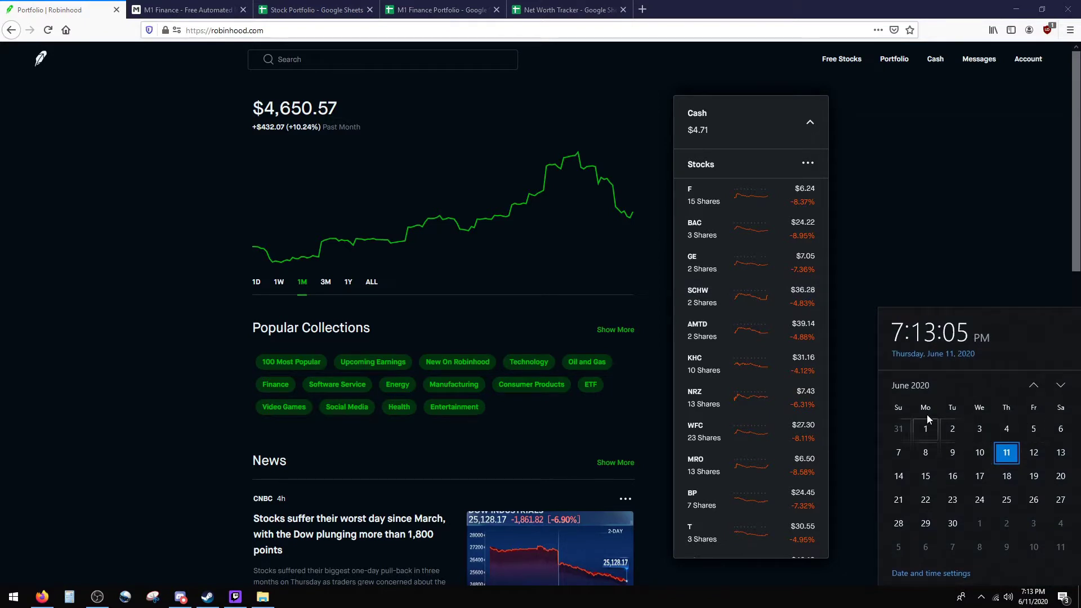
pyautogui.click(982, 275)
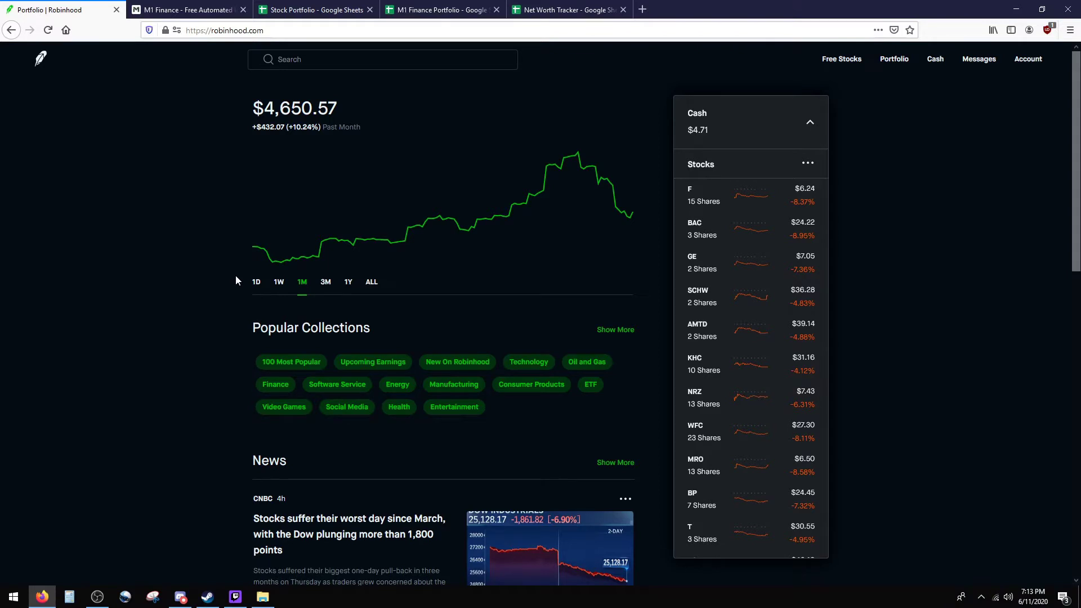
# Scroll through the Stocks holdings, then go to History from the Account menu.
pyautogui.scroll(-4, 769, 403)
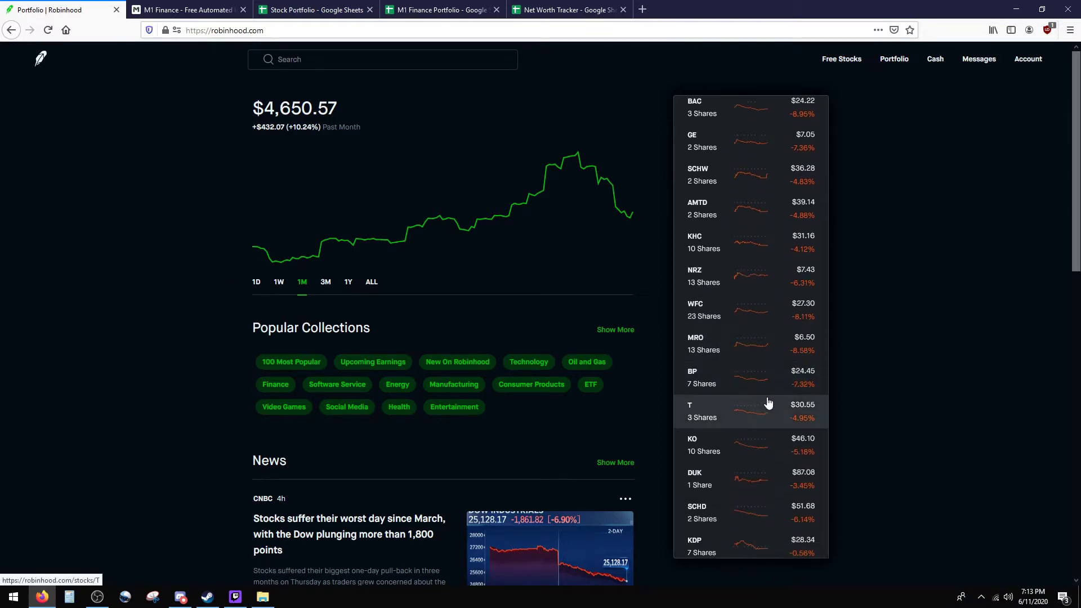
pyautogui.scroll(-10, 768, 404)
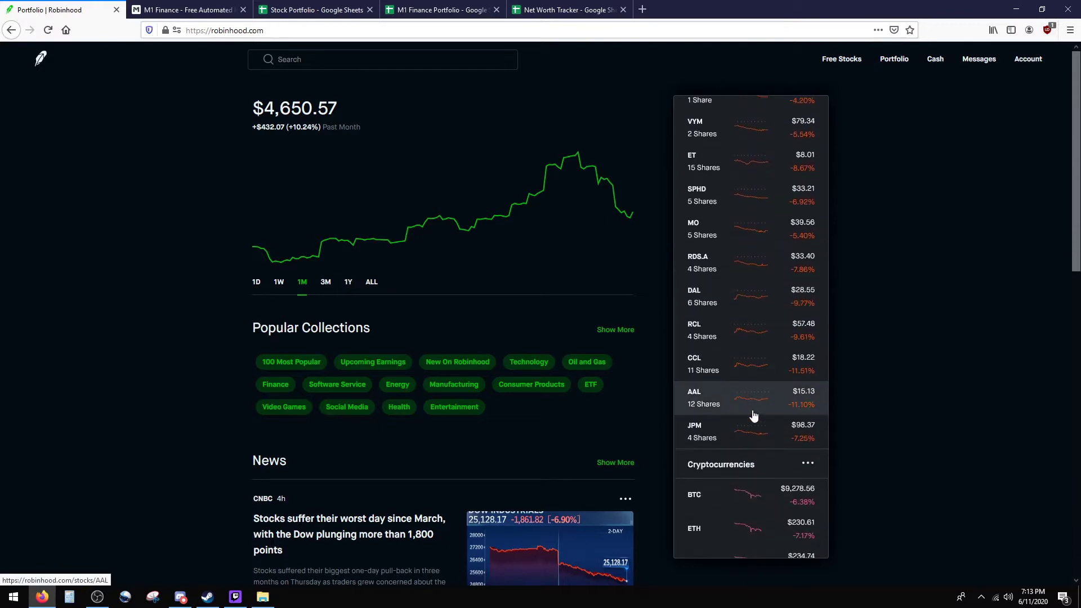
pyautogui.scroll(6, 753, 415)
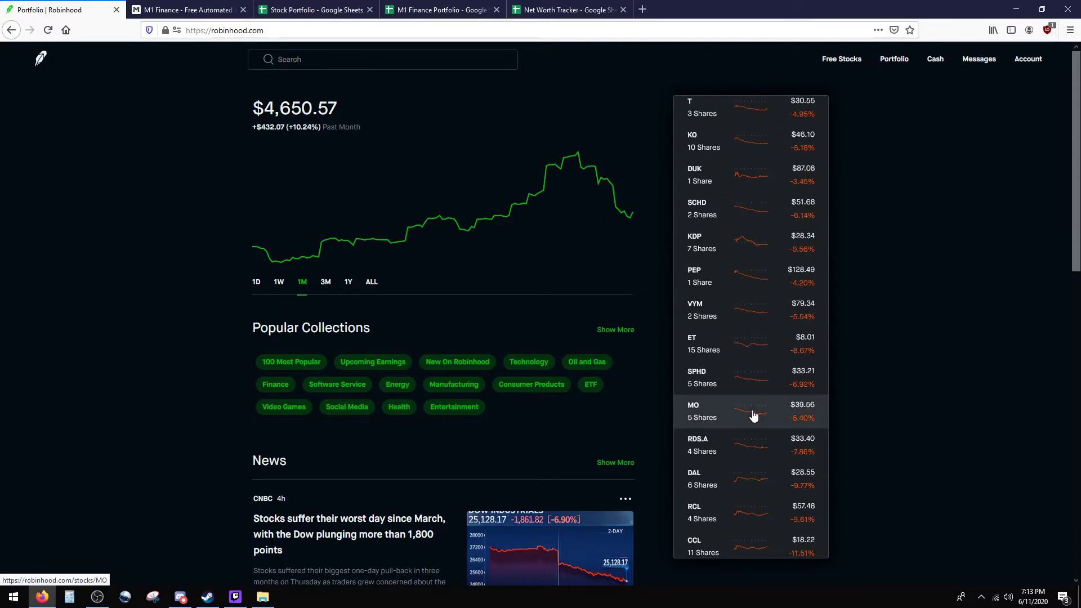
pyautogui.scroll(12, 753, 415)
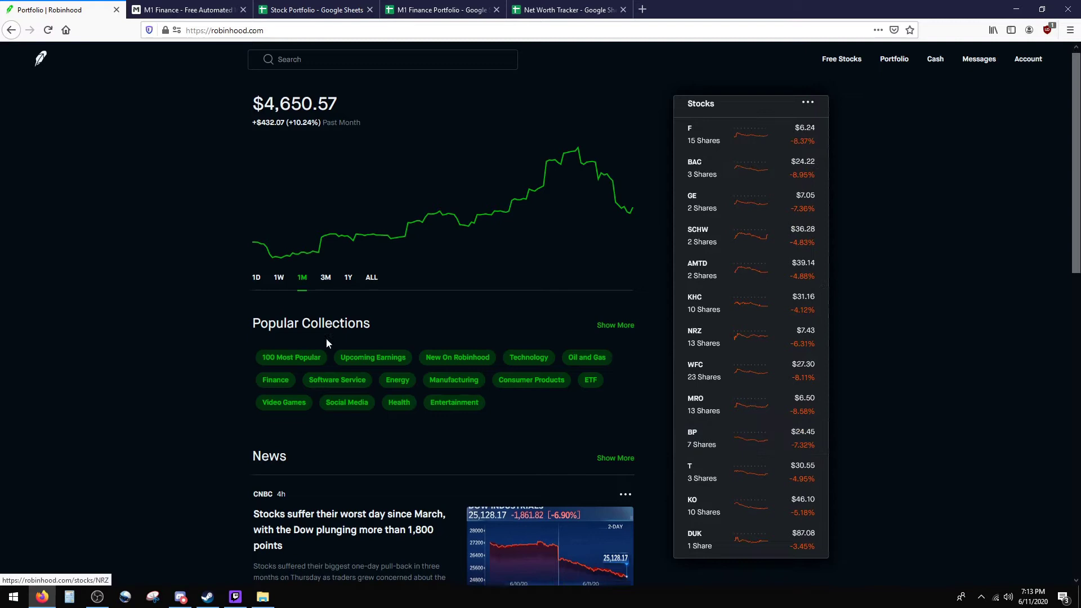
pyautogui.scroll(-2, 145, 440)
pyautogui.scroll(-2, 243, 428)
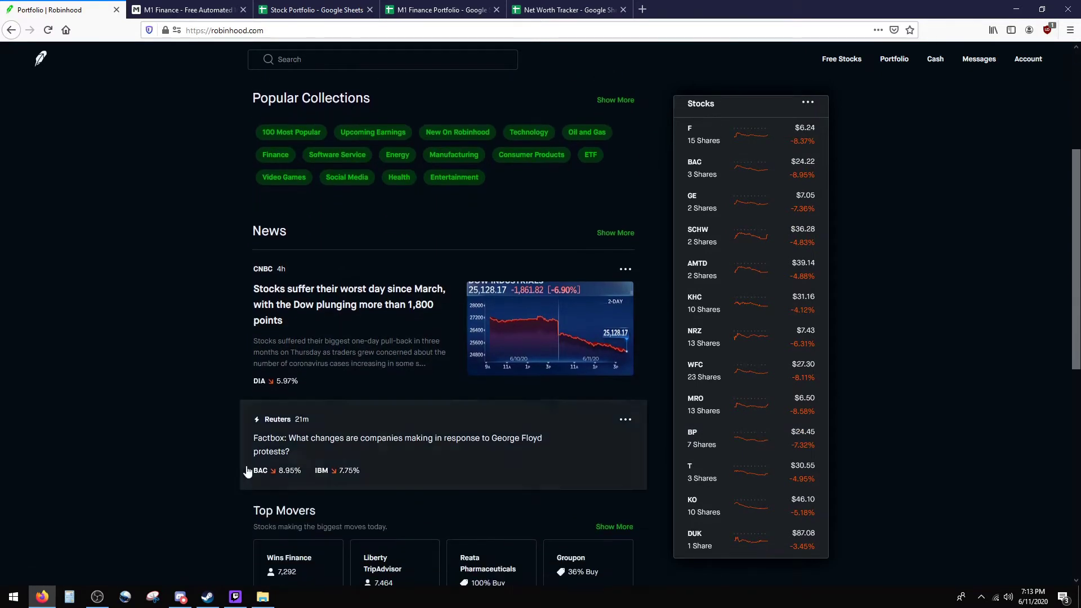
pyautogui.scroll(-2, 248, 472)
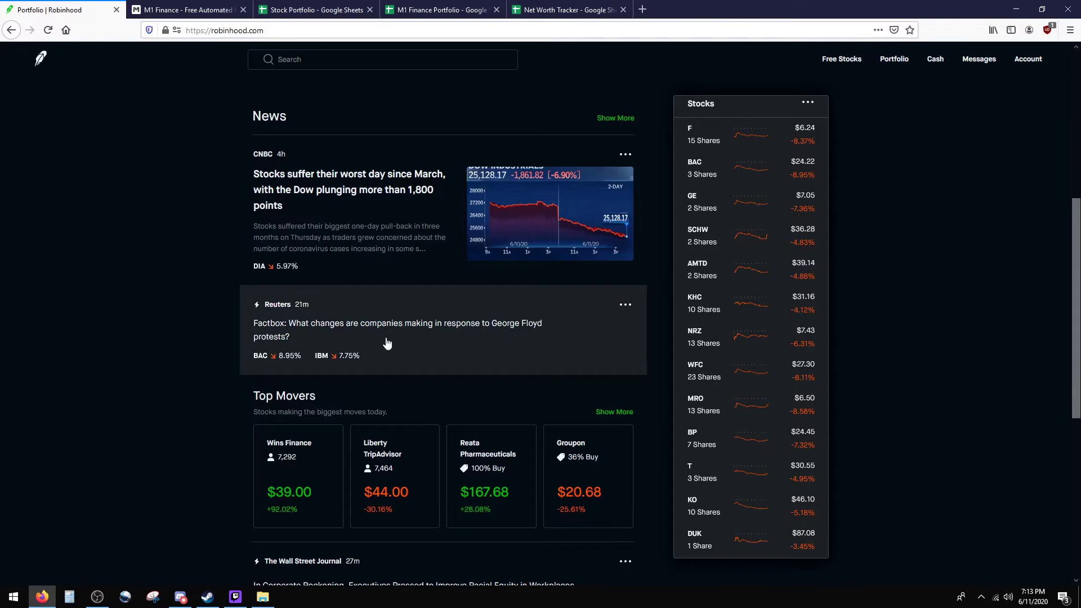
pyautogui.scroll(-3, 194, 400)
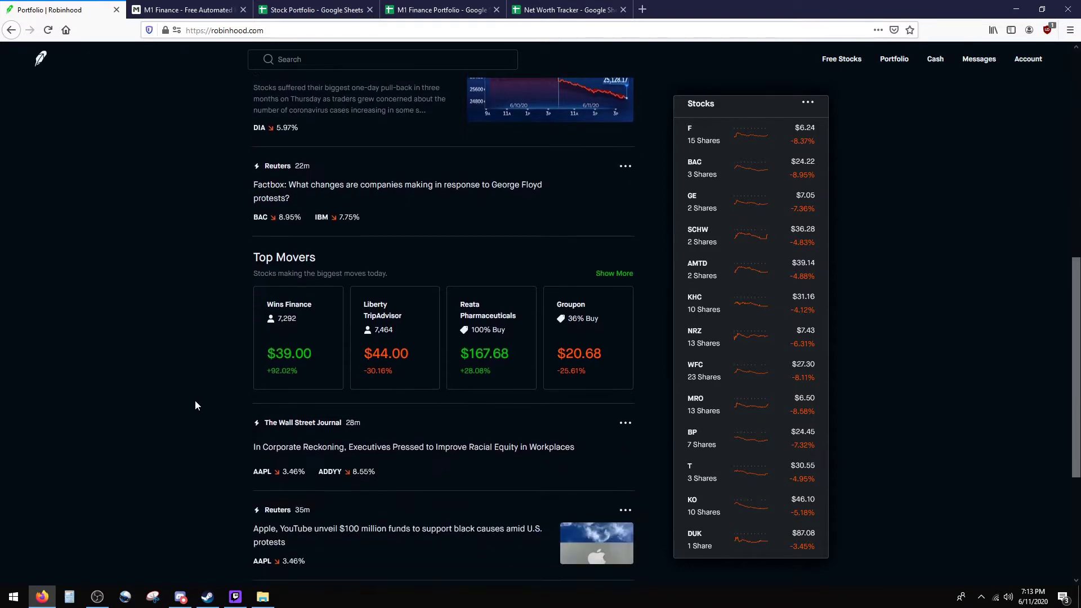
pyautogui.scroll(9, 379, 248)
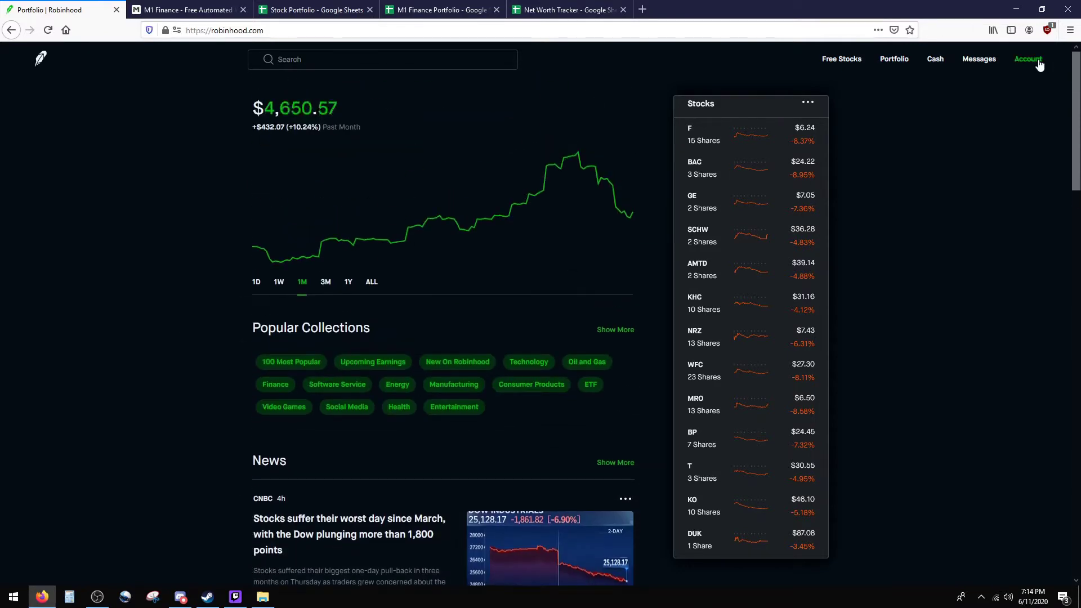
pyautogui.click(1028, 58)
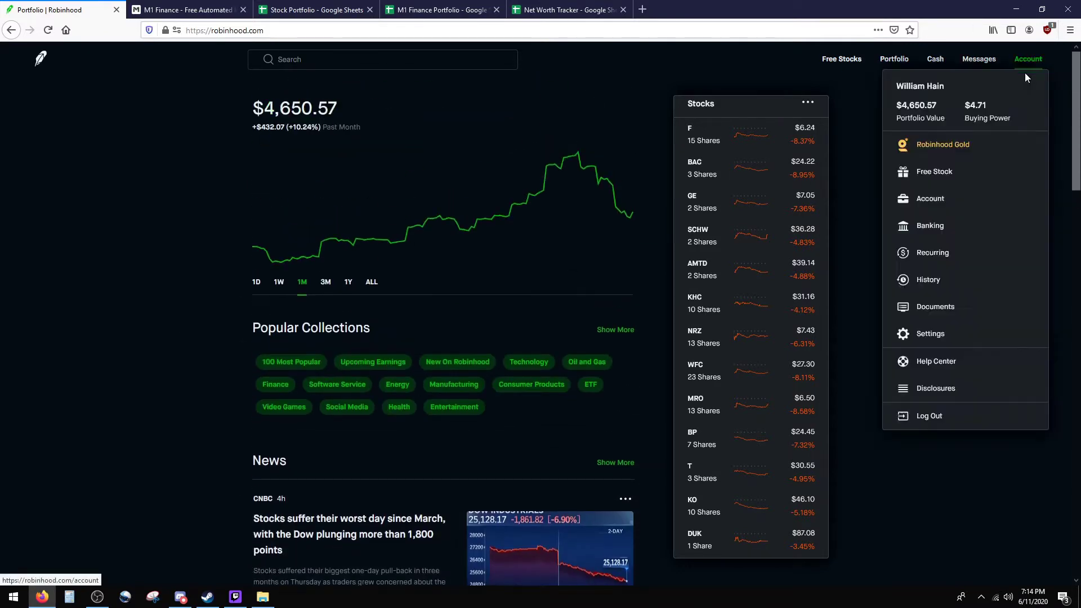
pyautogui.click(923, 280)
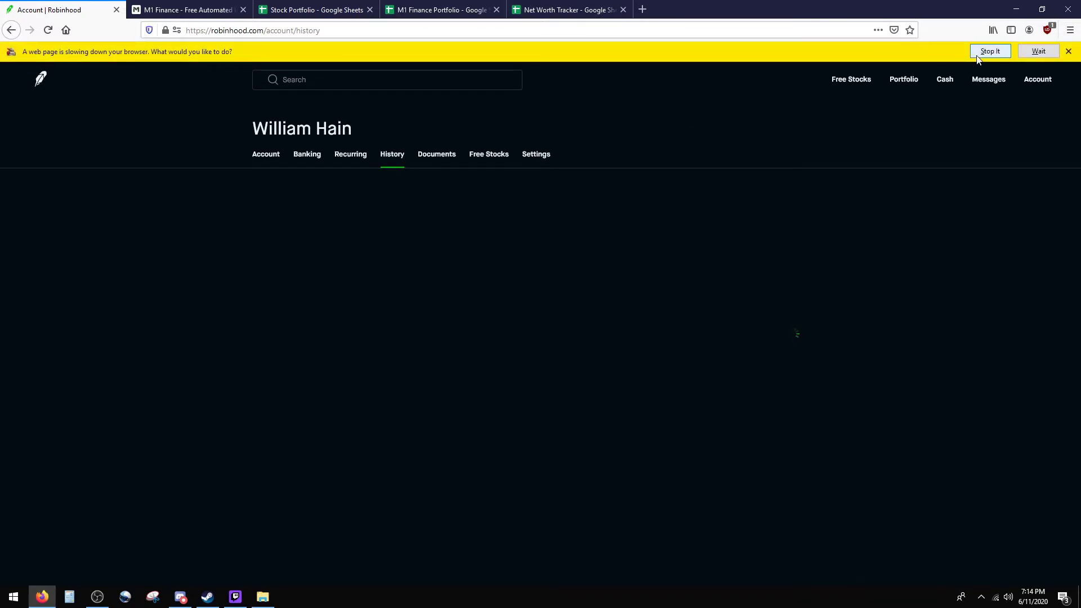
# Dismiss the slow-page warning and scroll down through the recent transaction history.
pyautogui.click(980, 53)
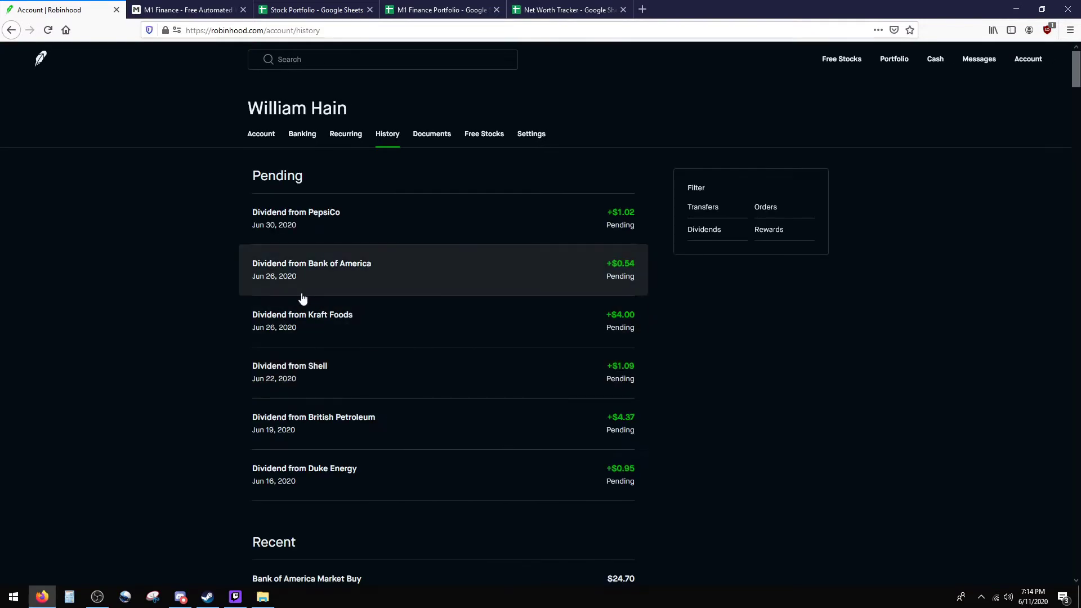
pyautogui.scroll(-4, 302, 297)
pyautogui.scroll(-1, 293, 361)
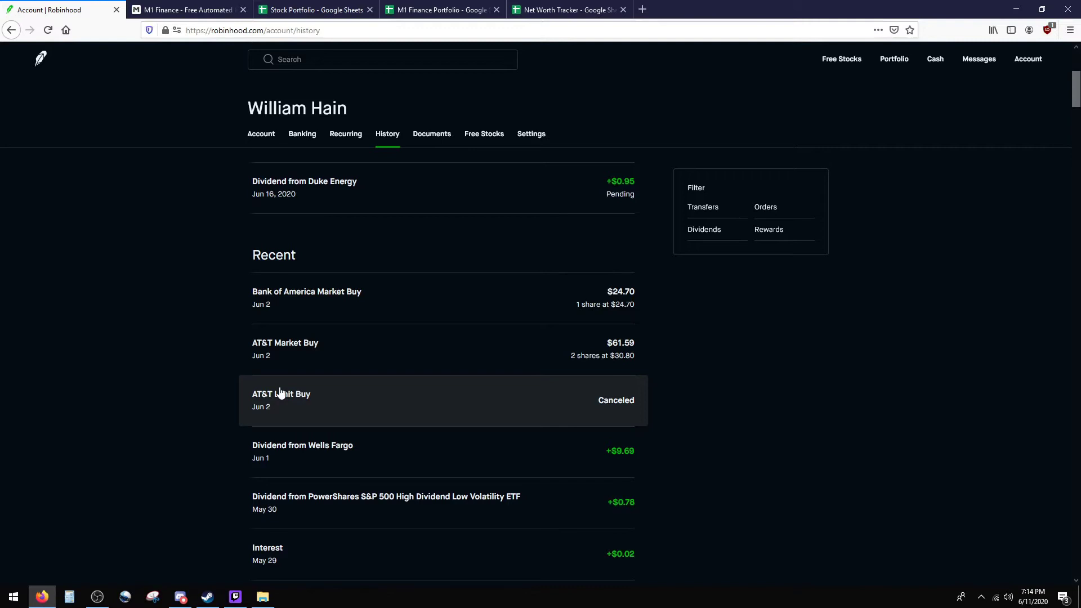
pyautogui.scroll(-1, 245, 369)
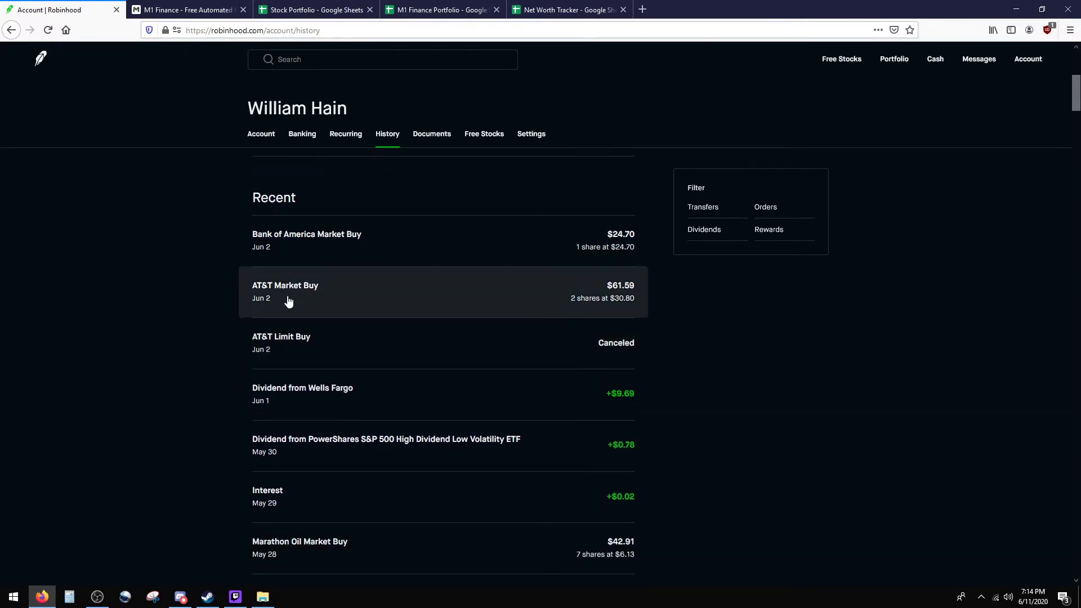
pyautogui.scroll(-1, 220, 361)
pyautogui.scroll(-10, 220, 361)
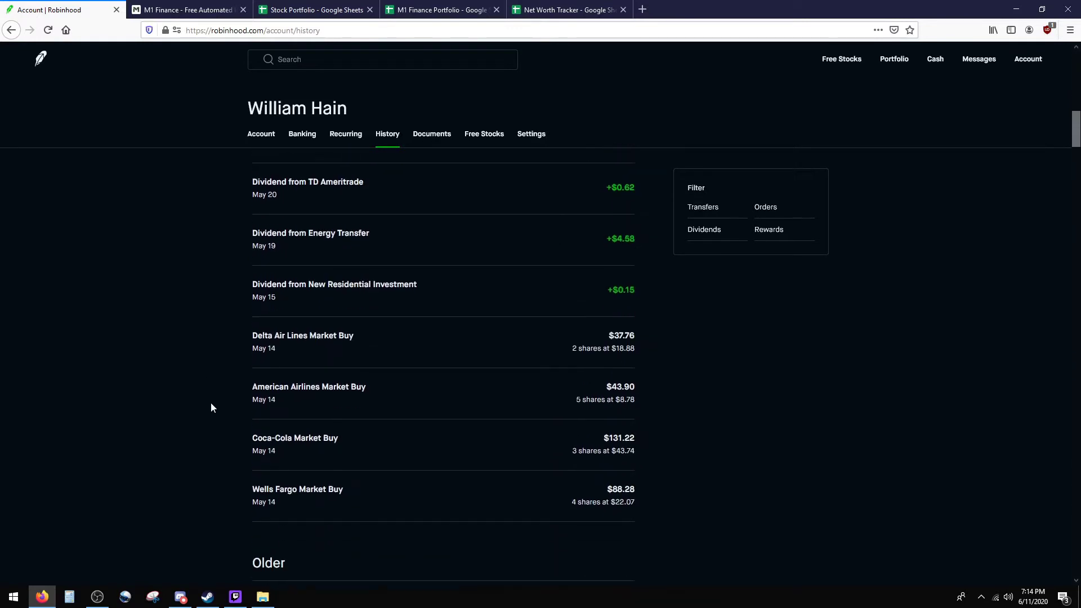
pyautogui.scroll(-1, 212, 431)
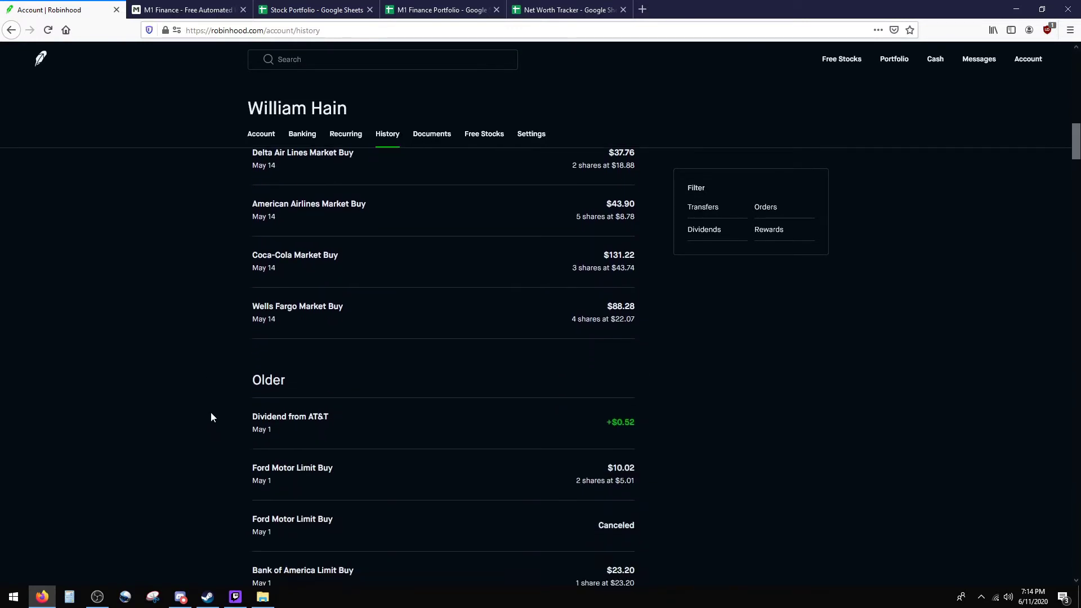
pyautogui.scroll(-1, 210, 417)
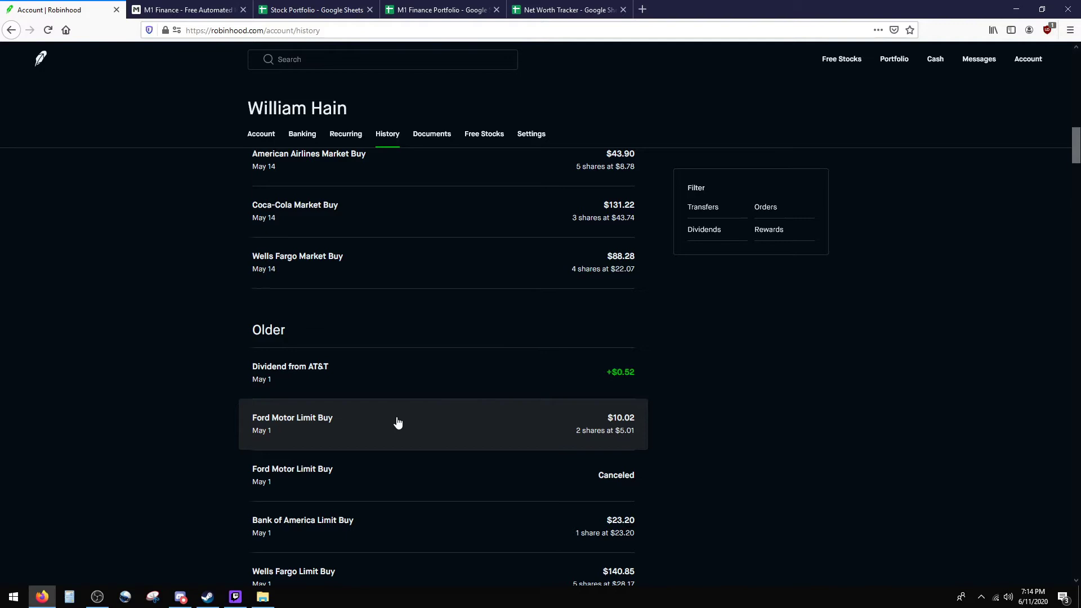
pyautogui.scroll(-1, 347, 437)
pyautogui.scroll(-1, 330, 445)
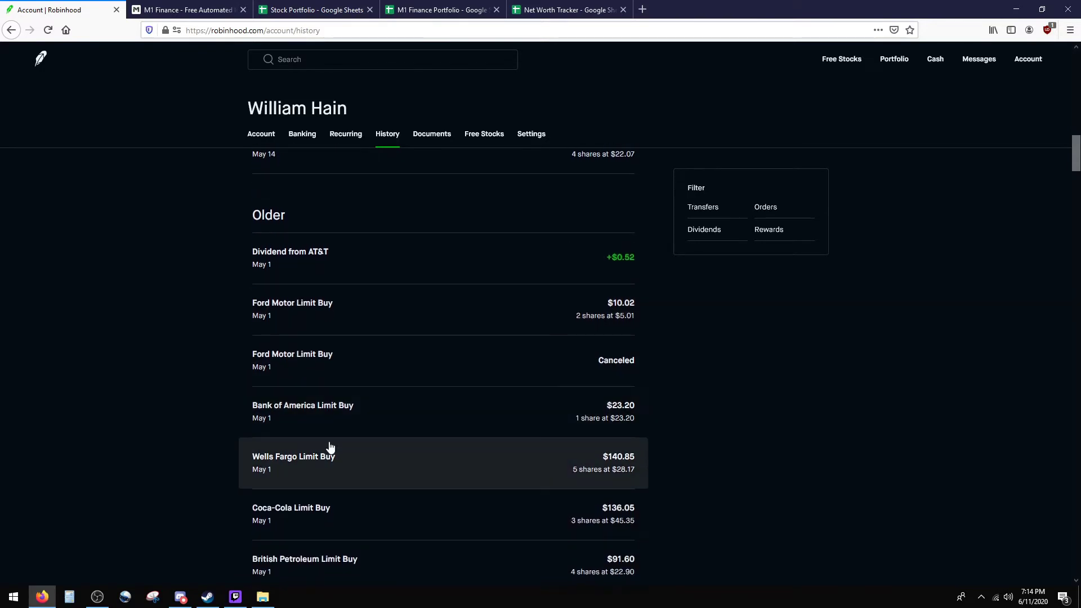
pyautogui.scroll(-2, 340, 455)
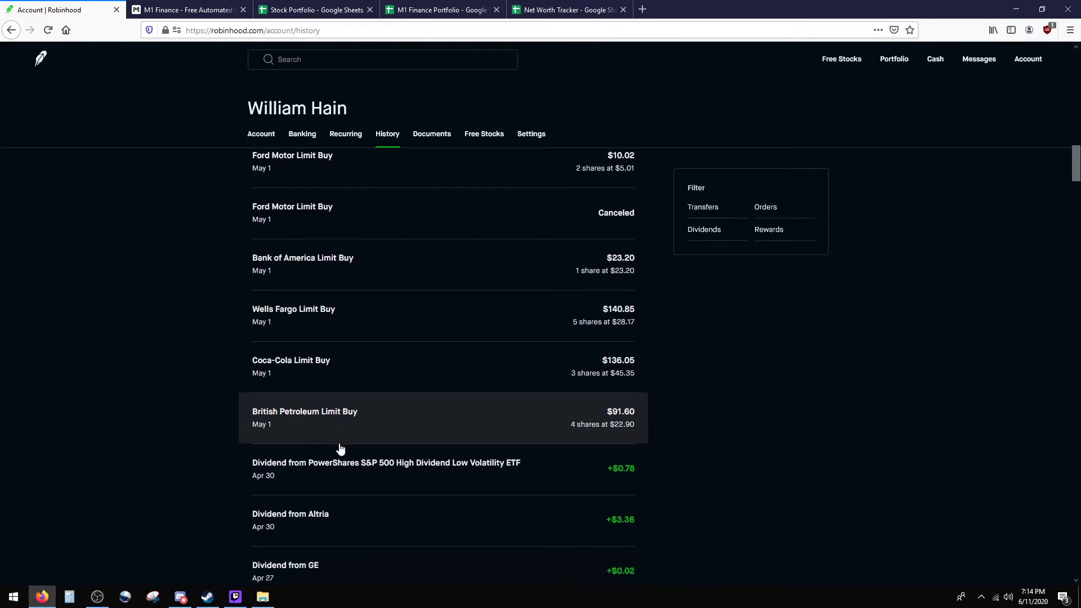
# Scroll back toward the pending transactions and check today's date on the taskbar calendar.
pyautogui.scroll(2, 394, 450)
pyautogui.scroll(4, 455, 450)
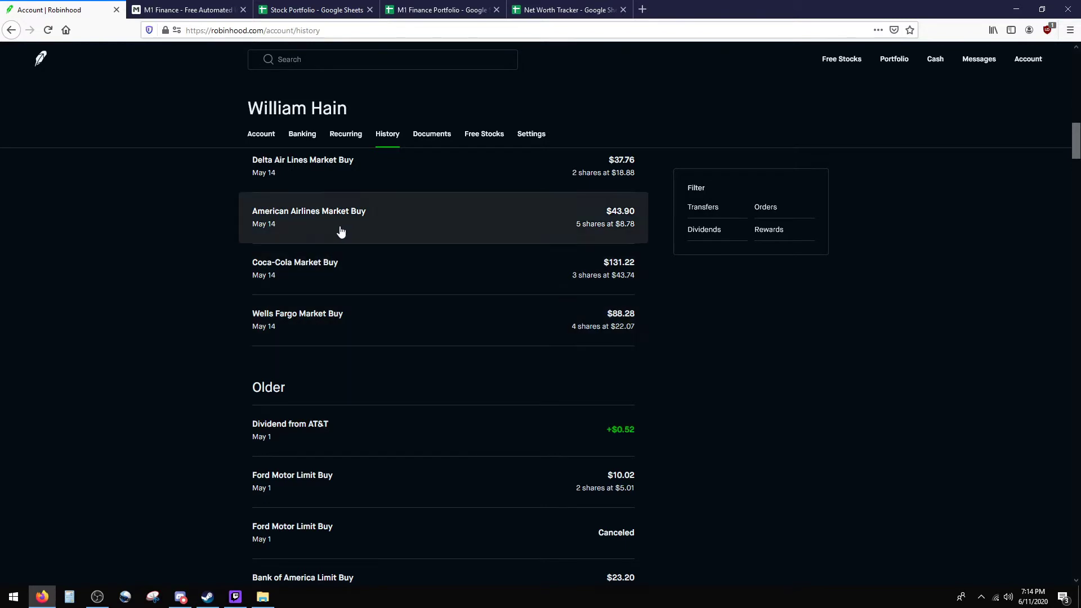
pyautogui.scroll(1, 339, 242)
pyautogui.scroll(6, 343, 266)
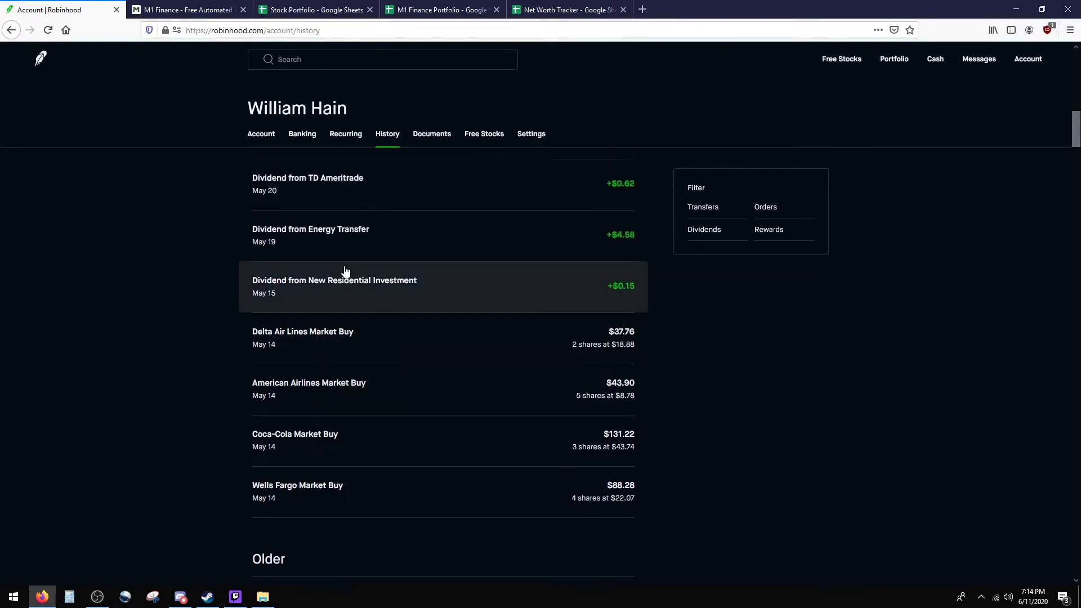
pyautogui.scroll(11, 573, 270)
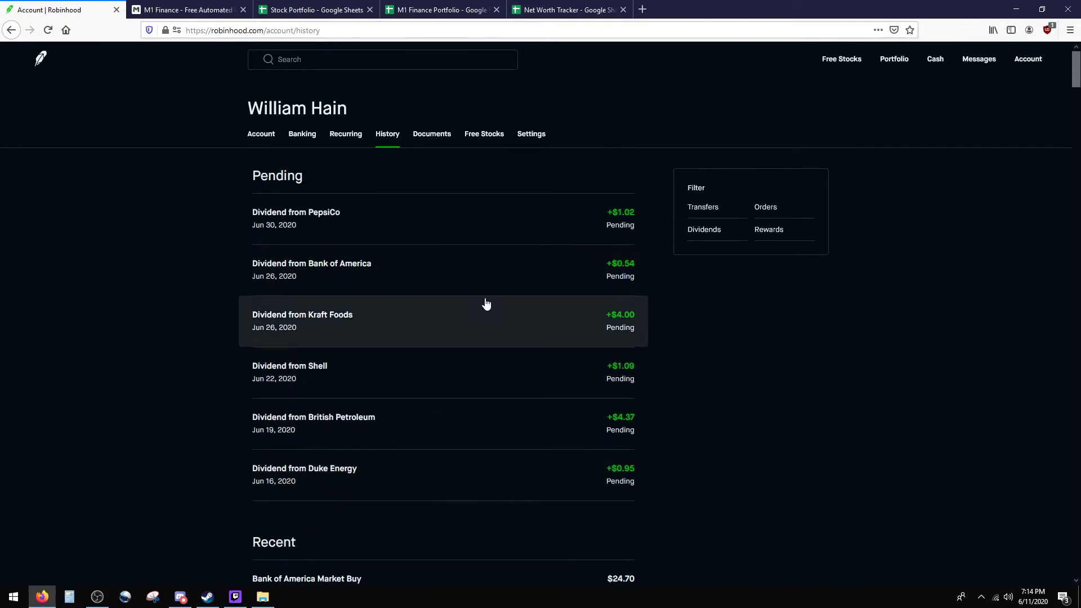
pyautogui.scroll(-6, 488, 319)
pyautogui.scroll(-4, 434, 367)
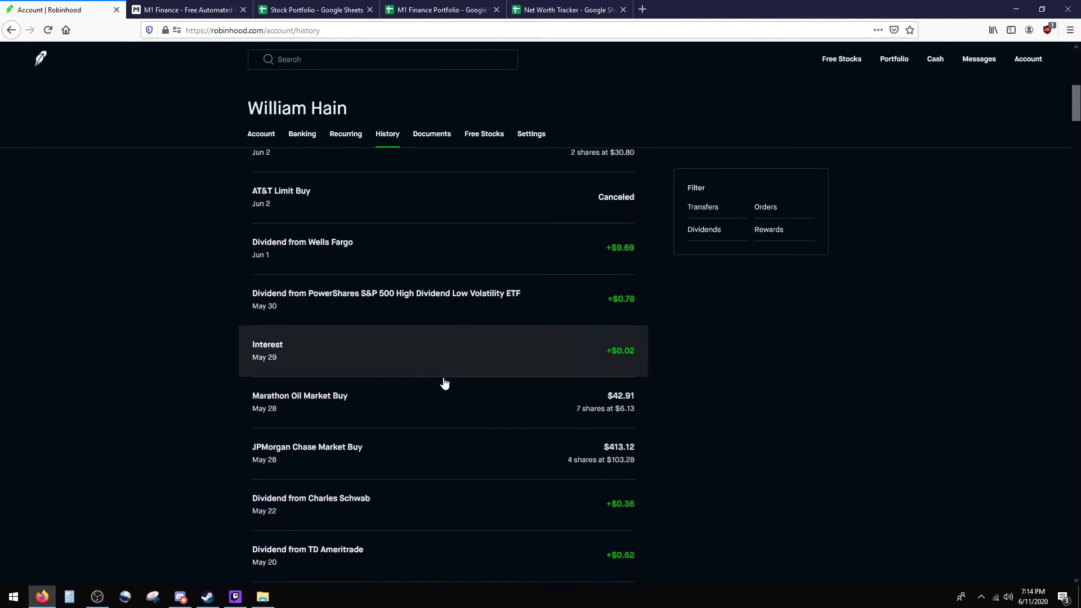
pyautogui.click(1033, 596)
pyautogui.click(701, 430)
# Scroll the history down once more, then back up to the Pending dividends.
pyautogui.scroll(-3, 657, 434)
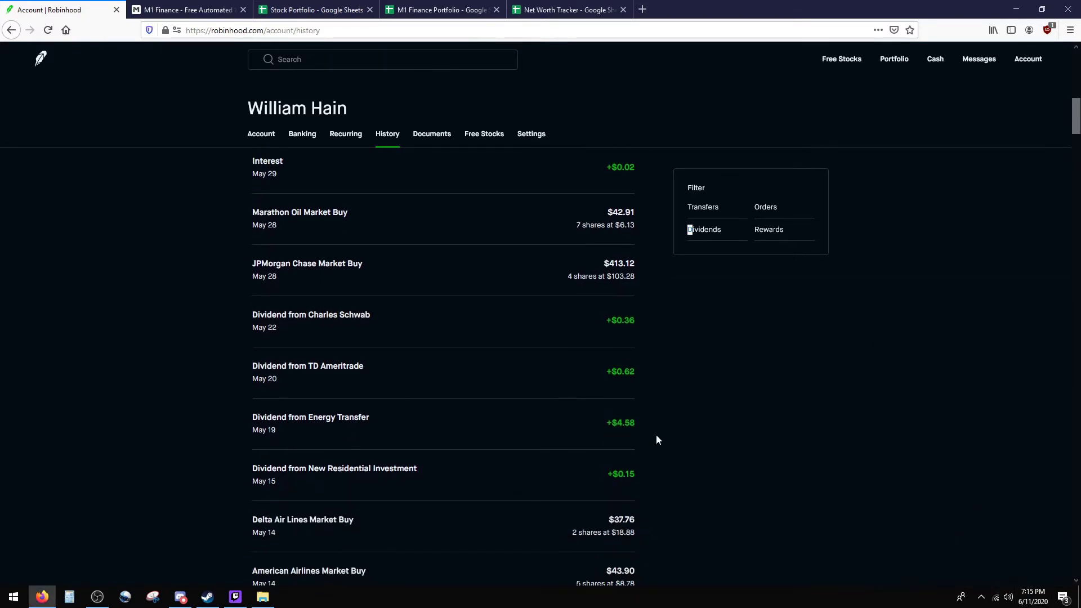
pyautogui.scroll(-1, 657, 459)
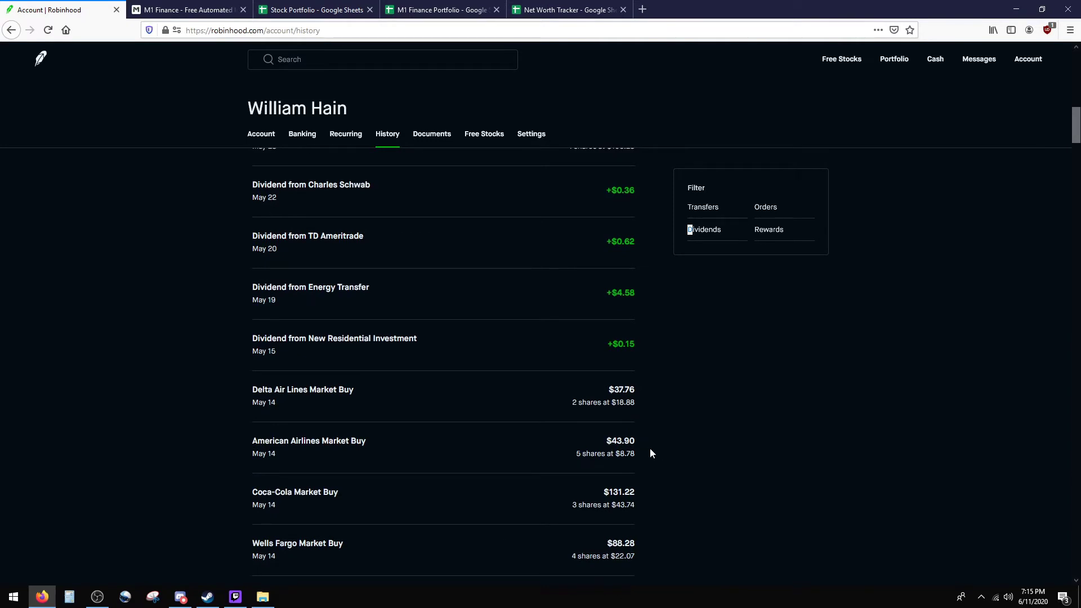
pyautogui.scroll(-1, 650, 450)
pyautogui.scroll(3, 651, 450)
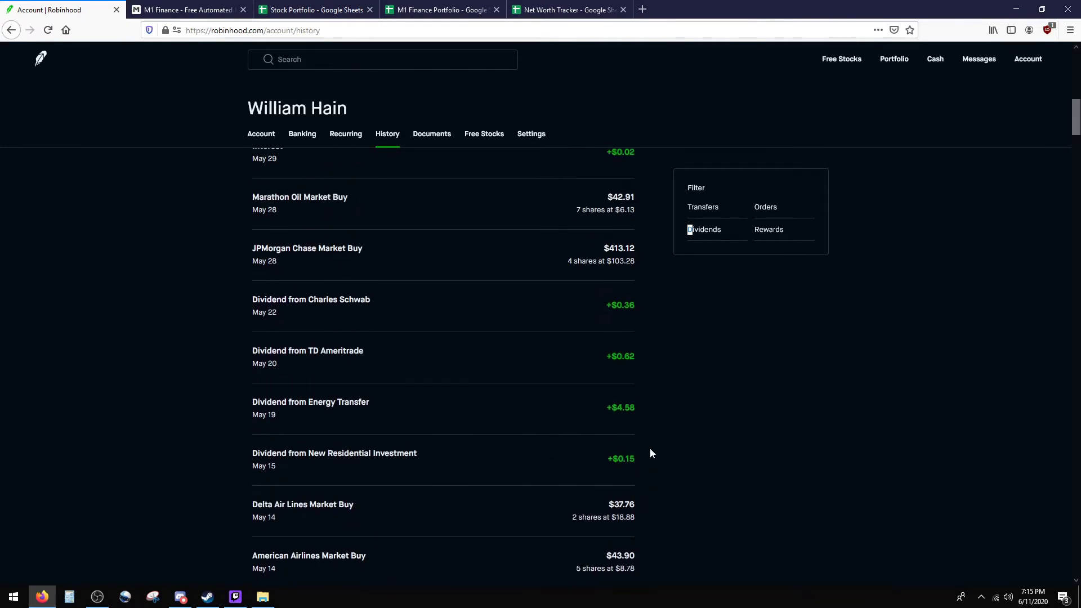
pyautogui.scroll(3, 650, 448)
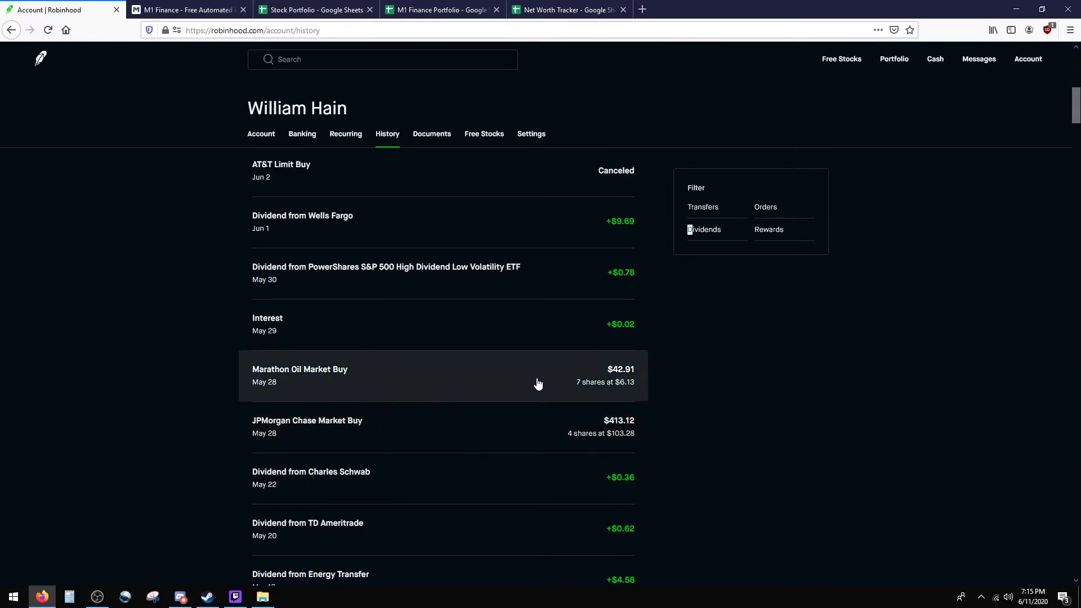
pyautogui.scroll(1, 549, 390)
pyautogui.scroll(2, 550, 391)
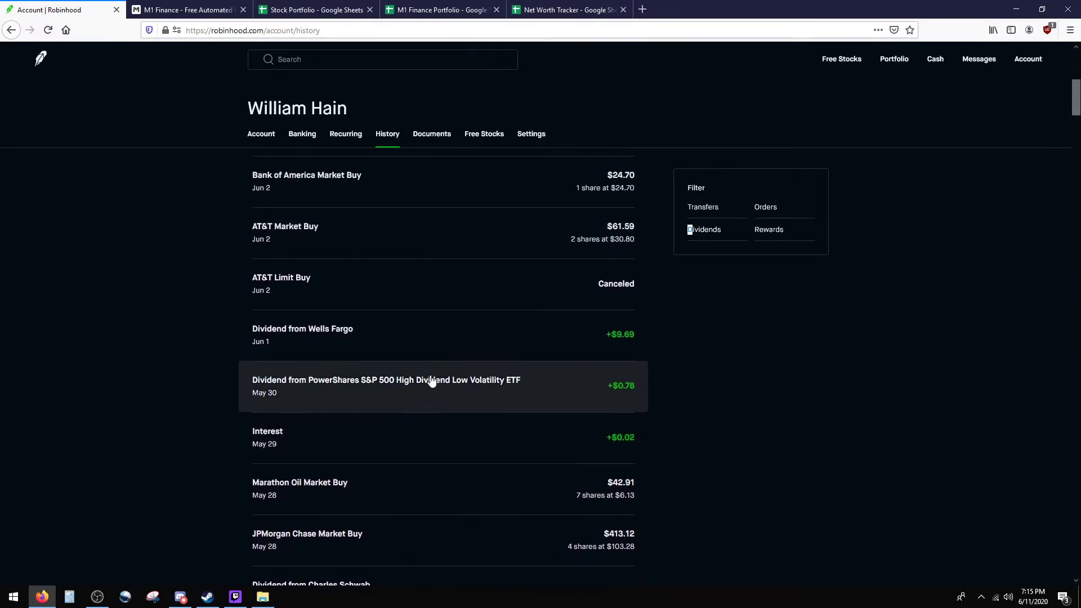
pyautogui.scroll(3, 453, 343)
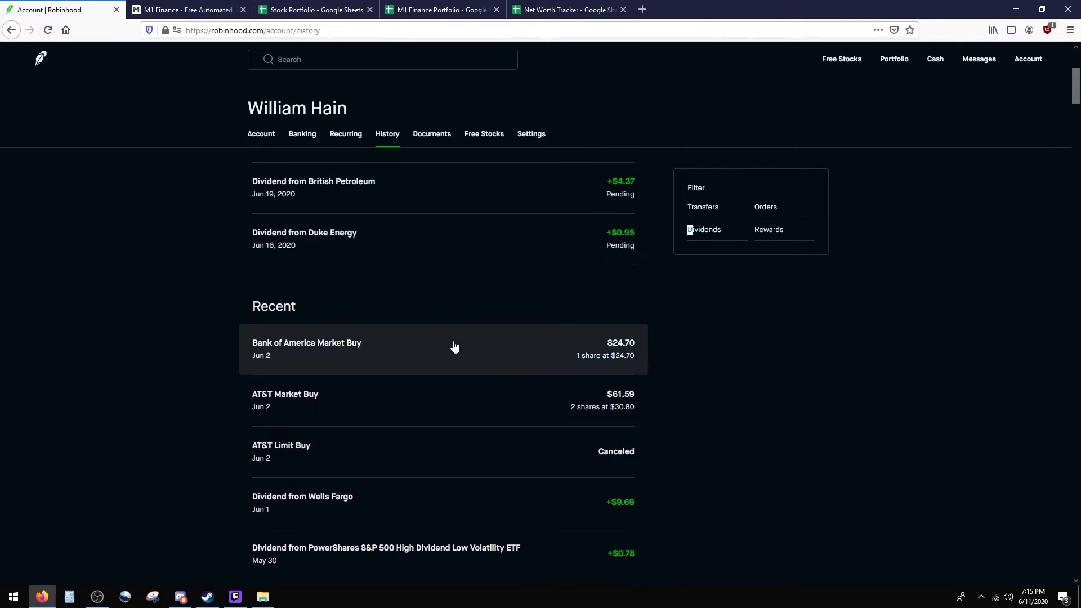
pyautogui.scroll(3, 435, 408)
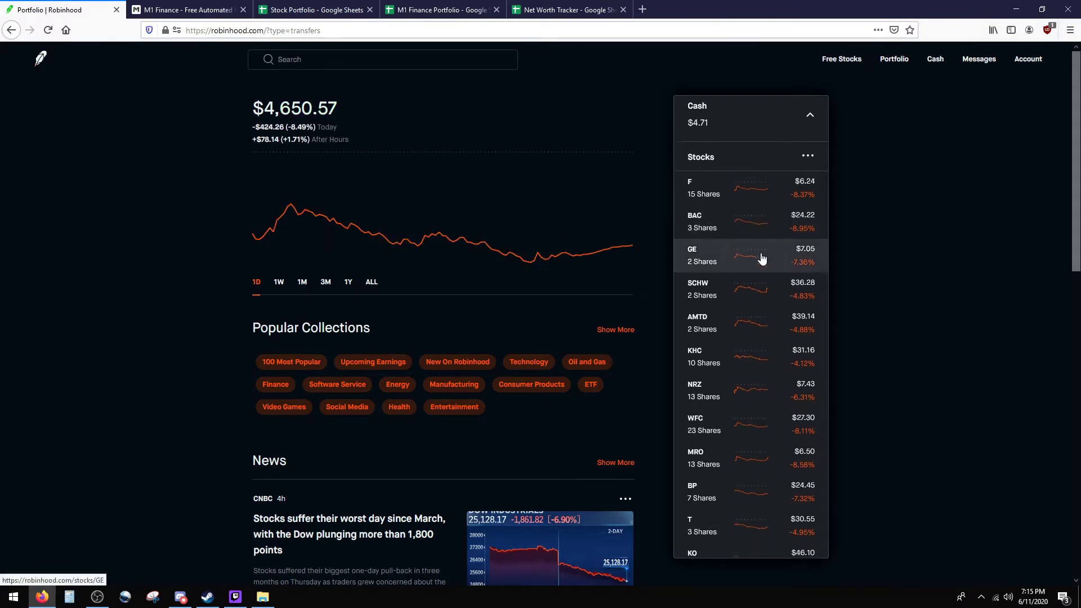
pyautogui.scroll(-4, 735, 274)
pyautogui.scroll(-4, 735, 275)
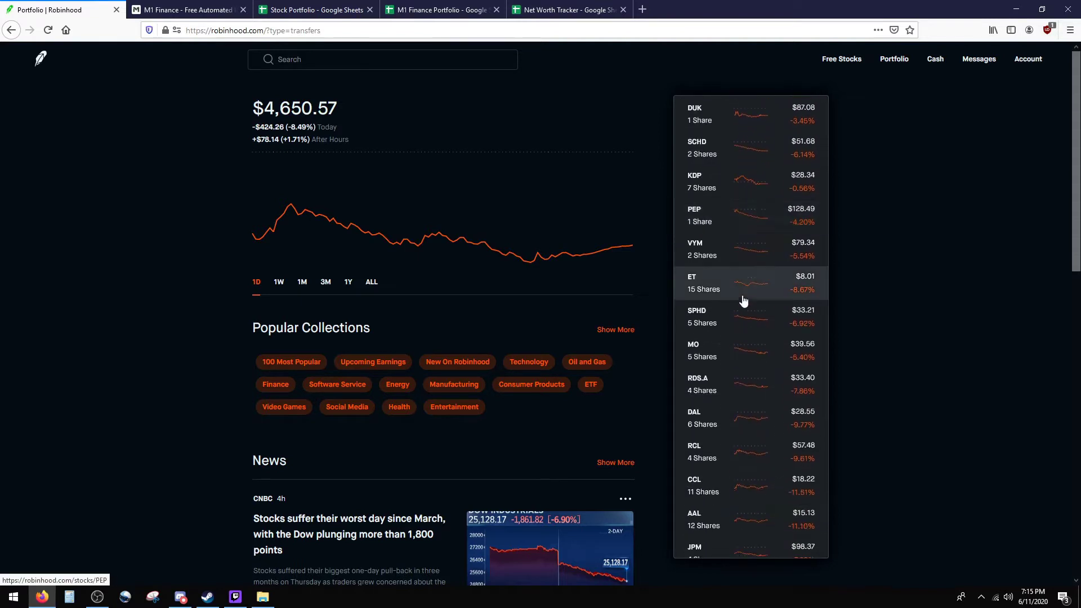
pyautogui.scroll(-3, 751, 343)
pyautogui.scroll(11, 745, 357)
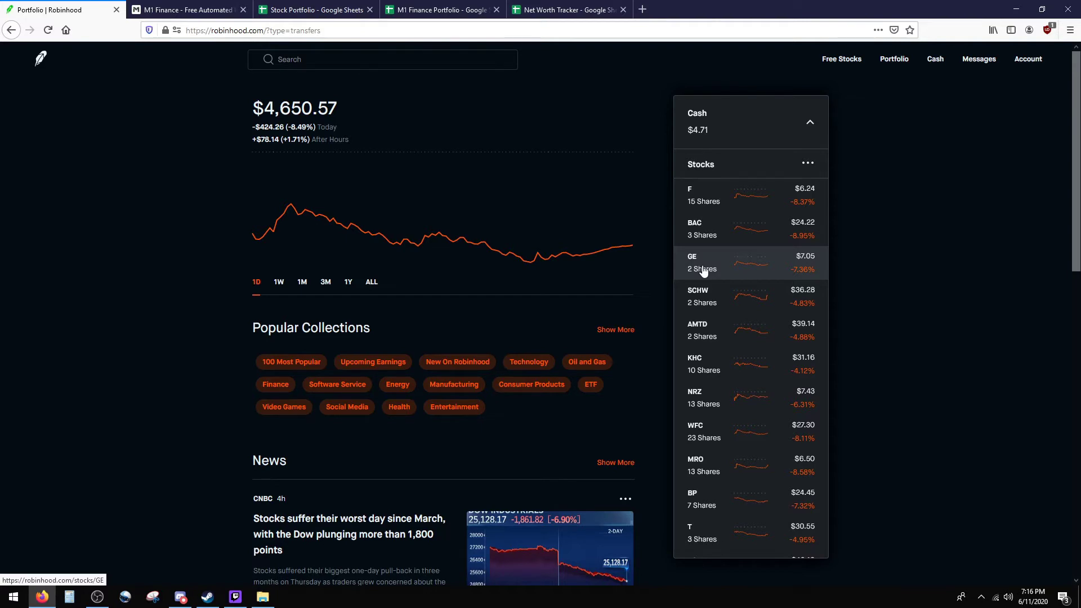
pyautogui.scroll(-3, 775, 336)
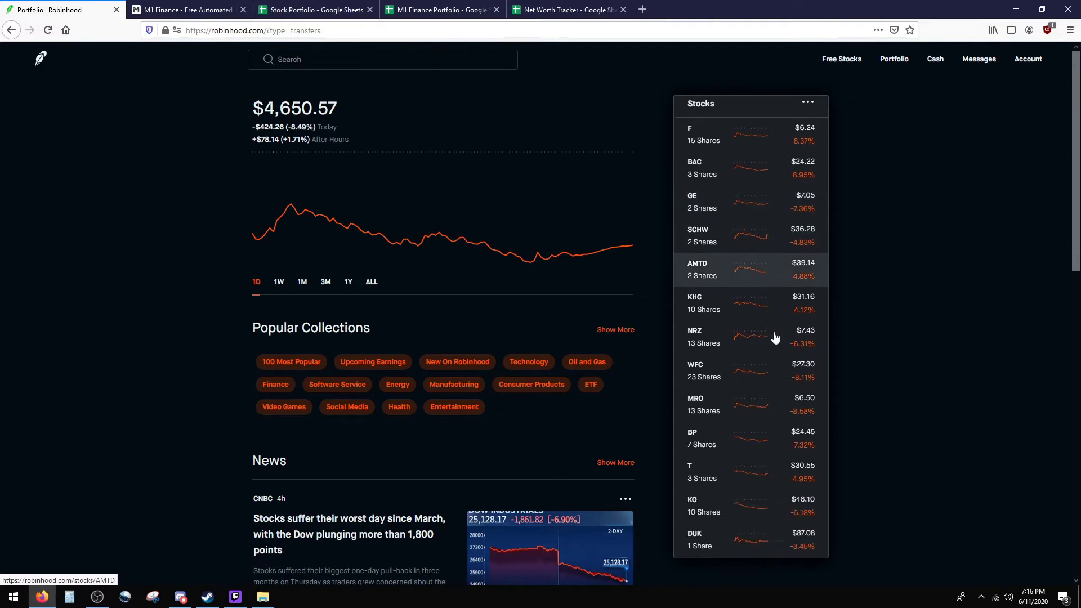
pyautogui.scroll(-7, 719, 434)
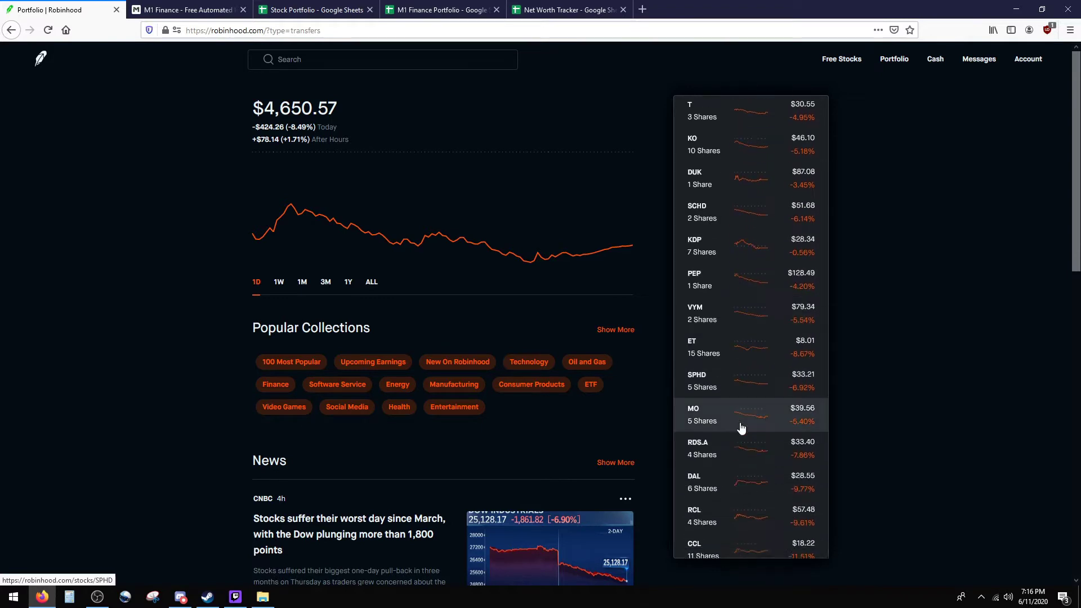
pyautogui.scroll(-2, 741, 479)
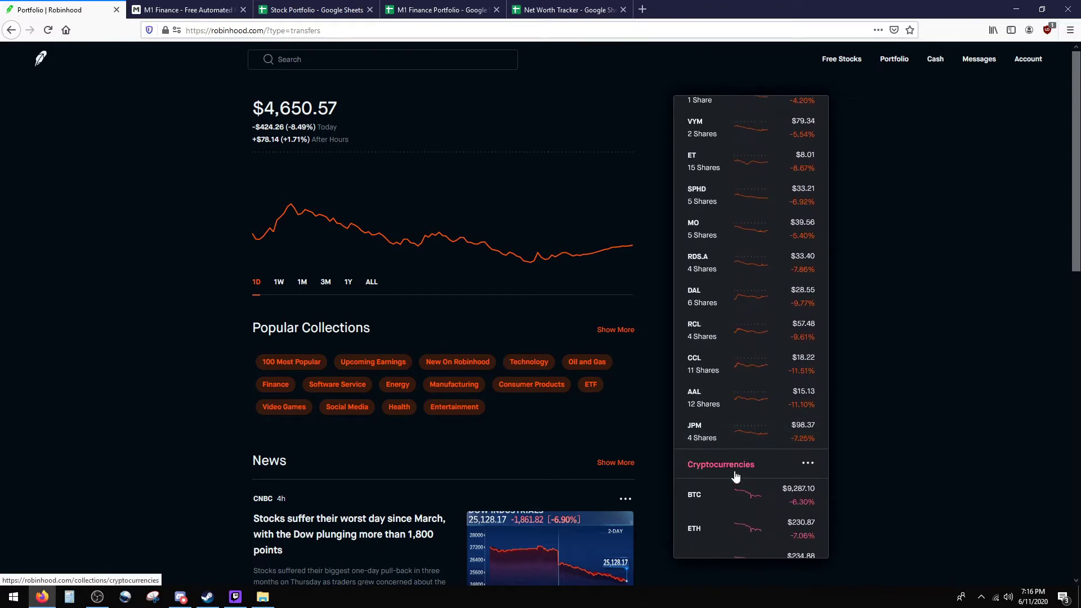
pyautogui.scroll(7, 732, 409)
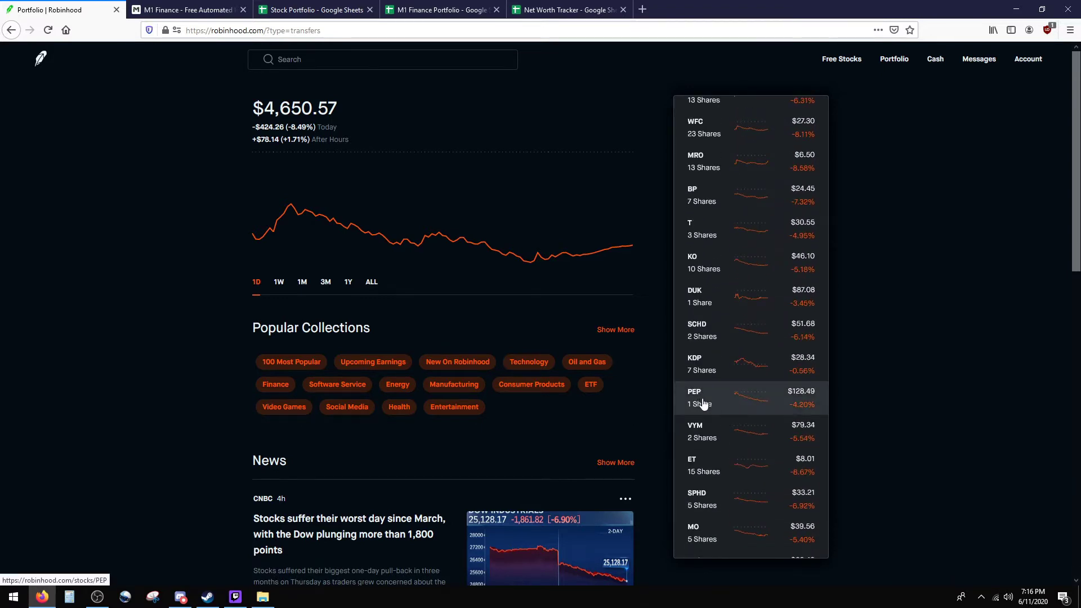
pyautogui.scroll(2, 706, 390)
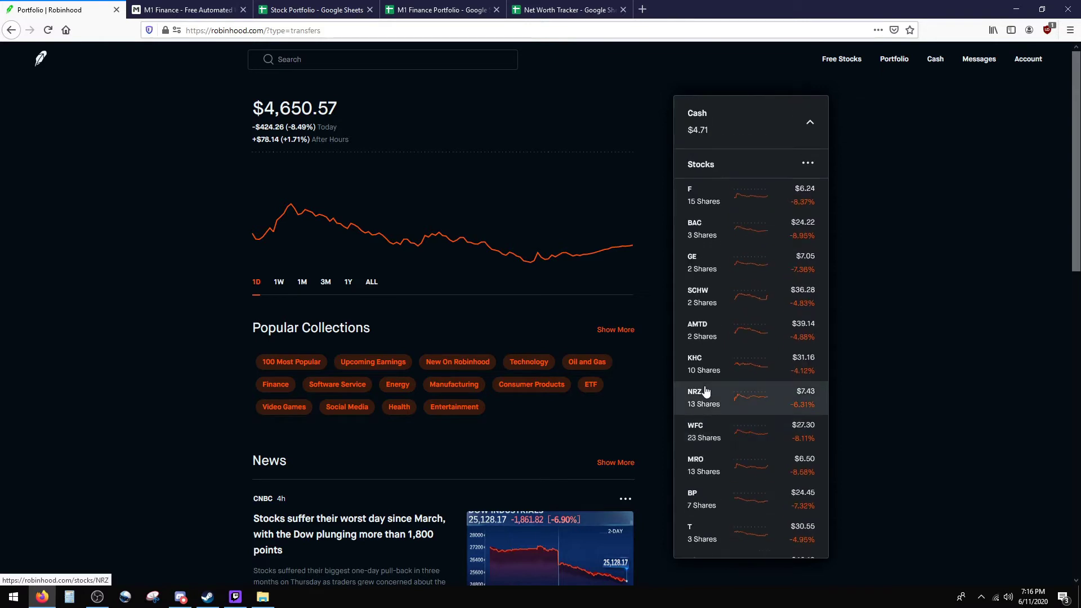
pyautogui.scroll(-3, 706, 392)
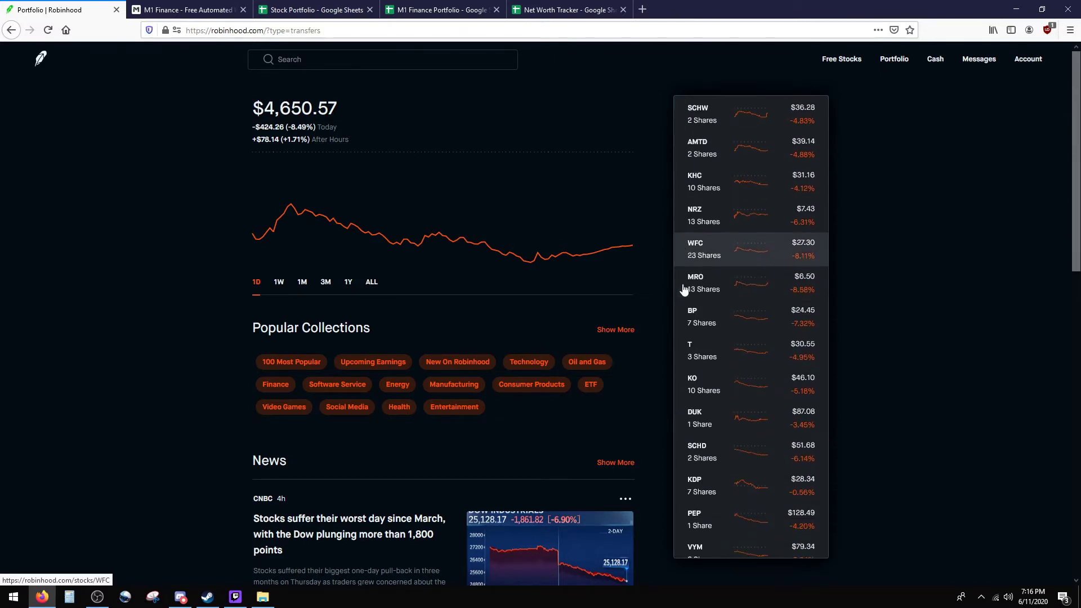
# Review the Duke Energy (DUK) stock page, go back, then switch to the Stock Portfolio spreadsheet.
pyautogui.click(708, 425)
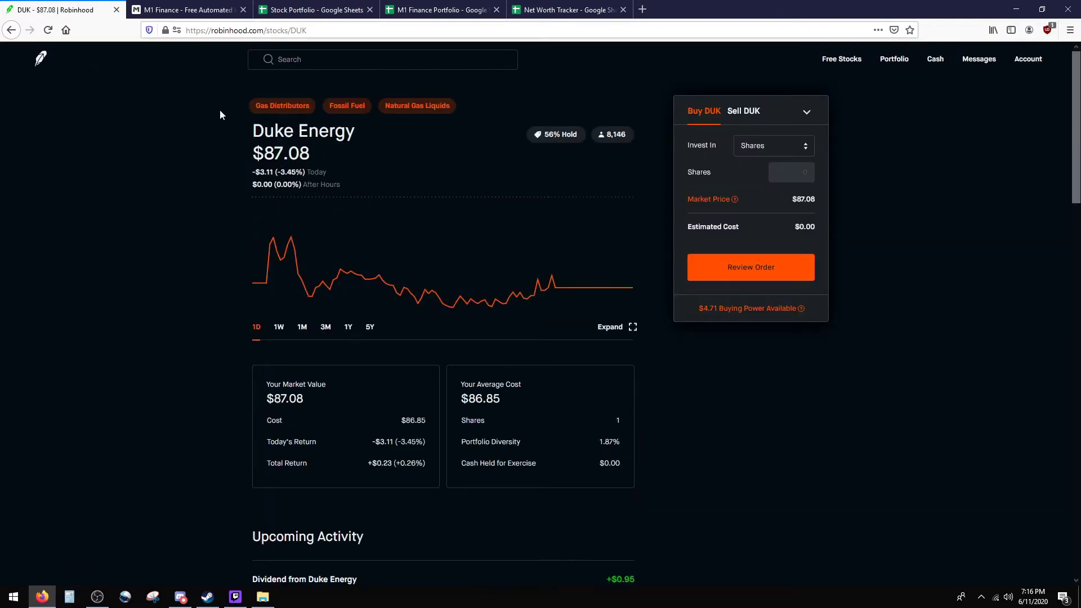
pyautogui.click(12, 29)
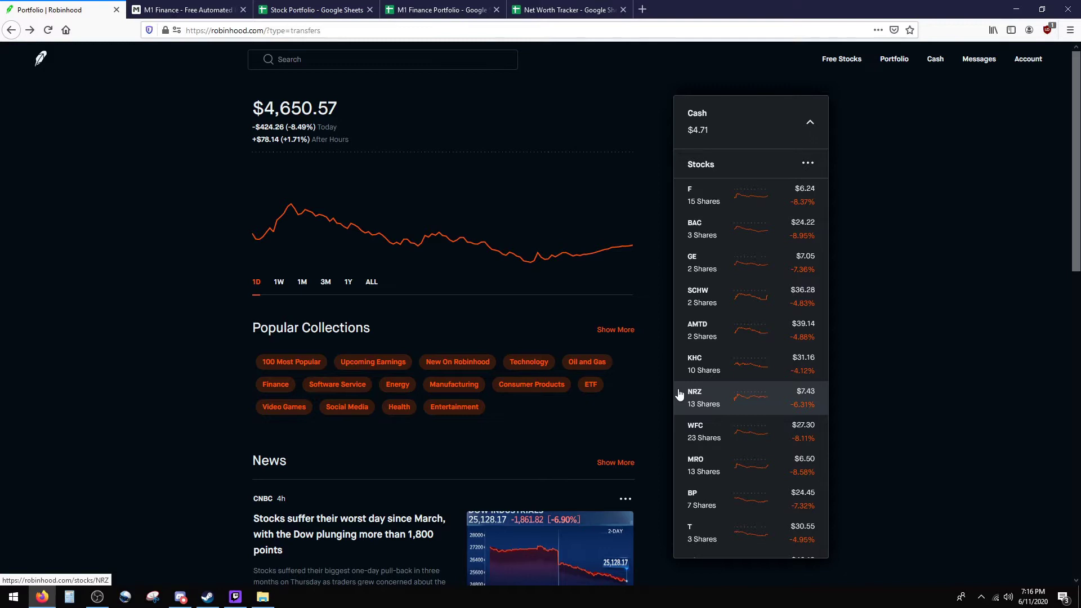
pyautogui.click(266, 11)
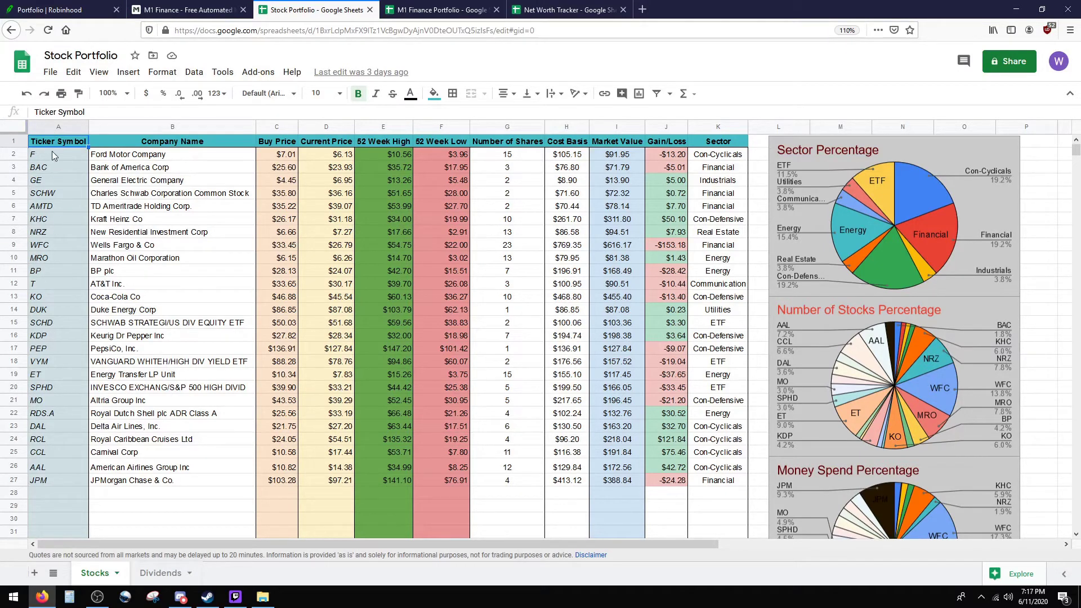
pyautogui.click(161, 572)
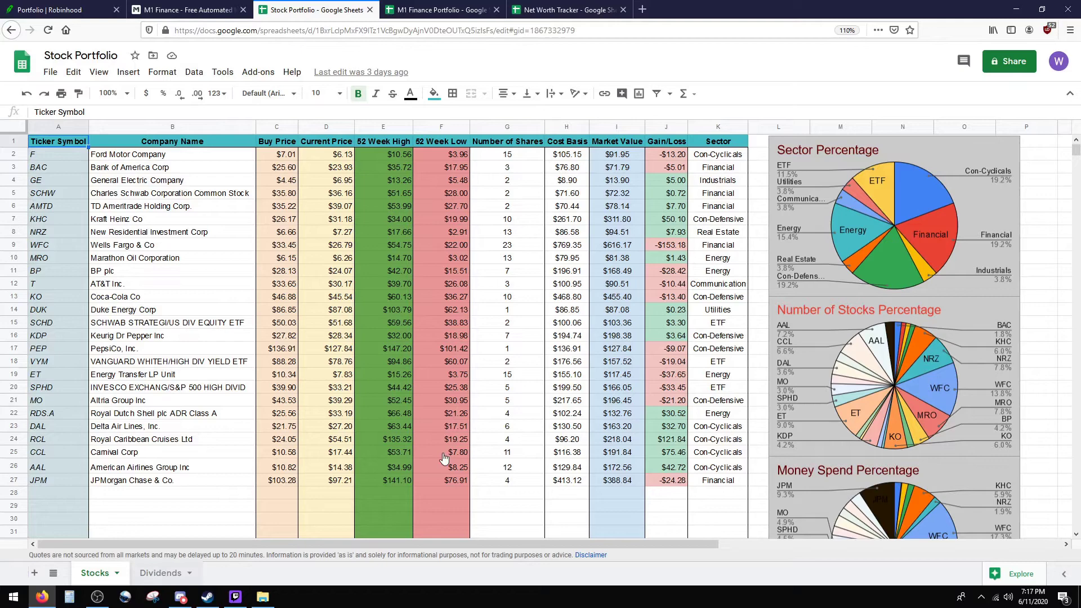
pyautogui.scroll(-9, 719, 363)
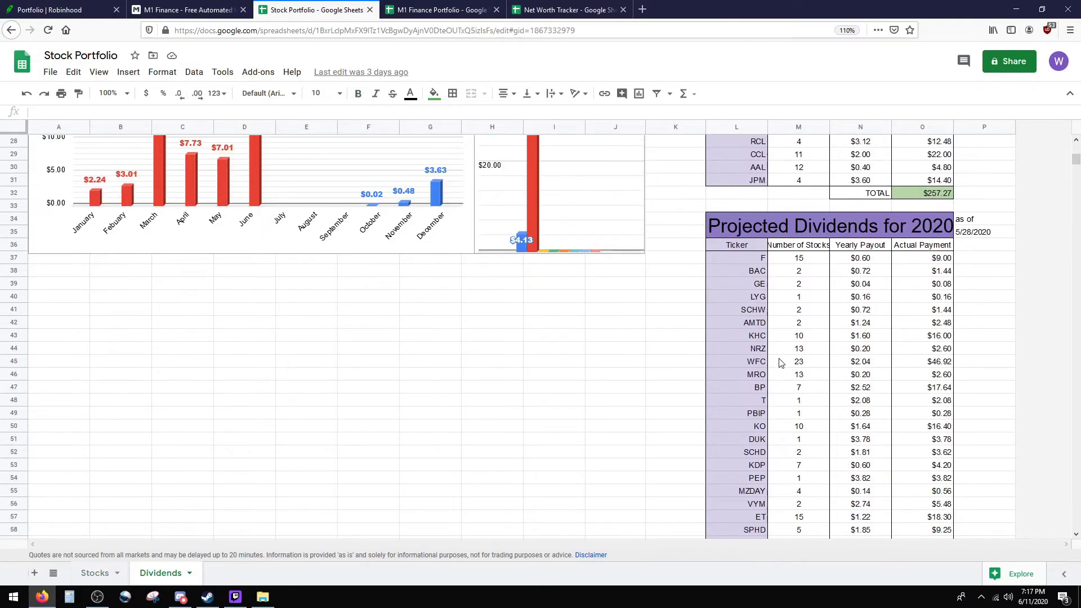
pyautogui.scroll(-1, 775, 360)
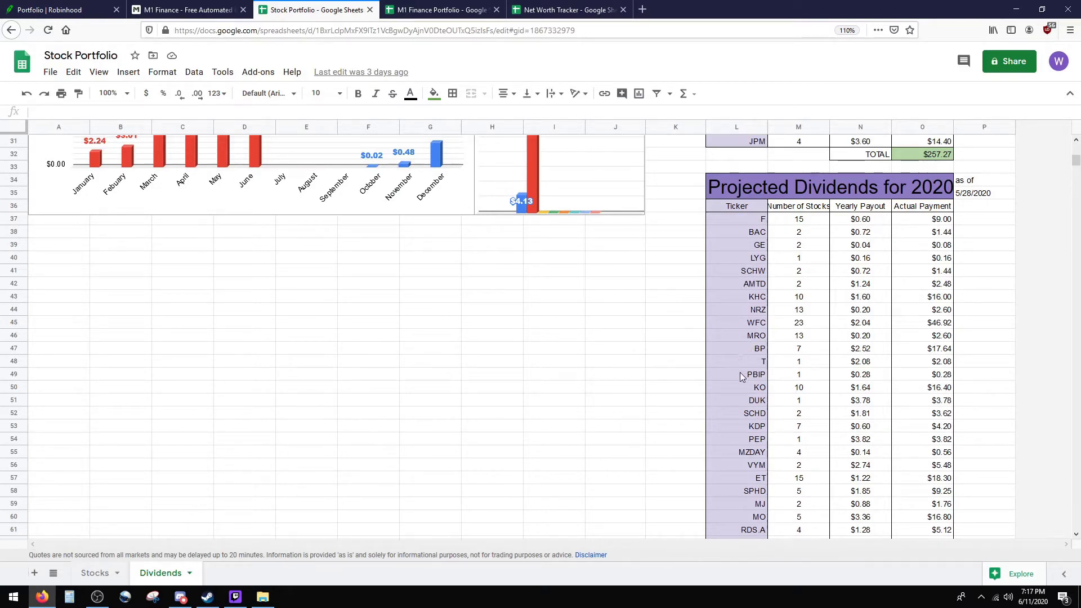
pyautogui.scroll(-1, 740, 375)
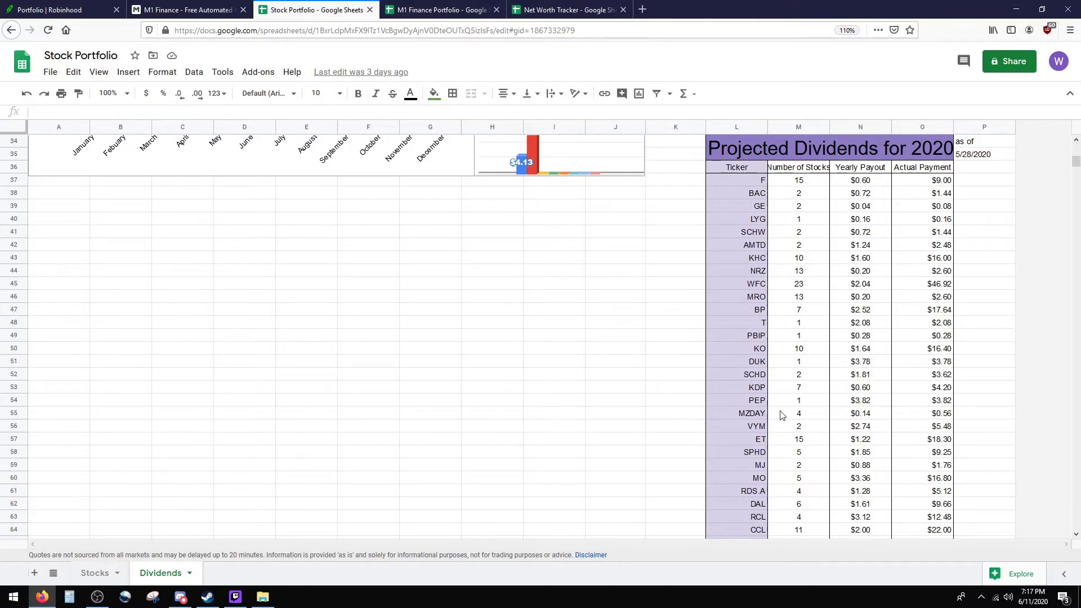
pyautogui.scroll(-1, 715, 371)
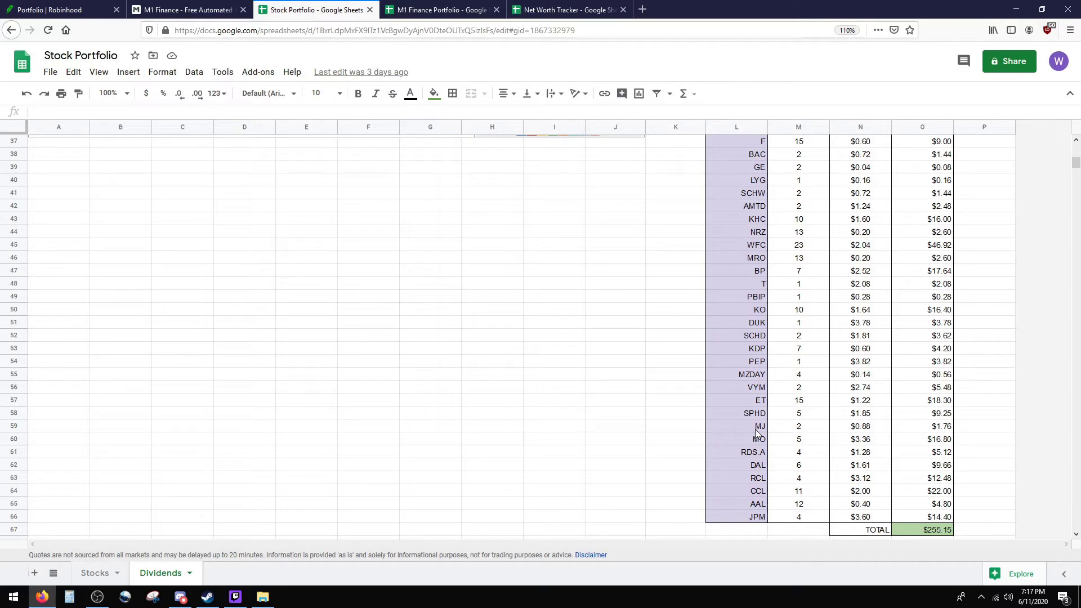
pyautogui.scroll(7, 732, 394)
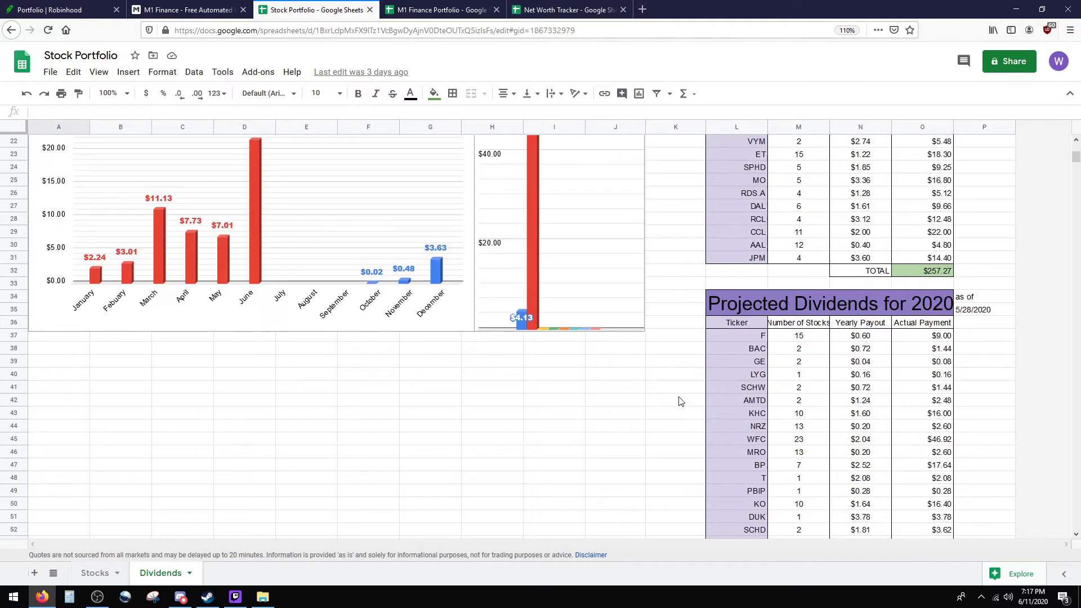
pyautogui.scroll(5, 684, 401)
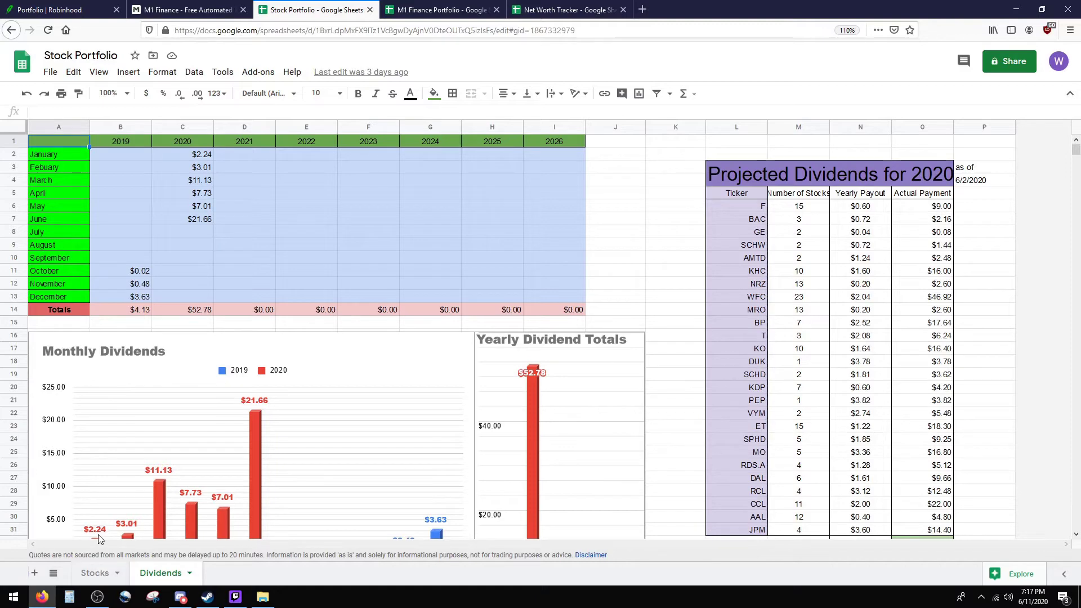
pyautogui.click(105, 568)
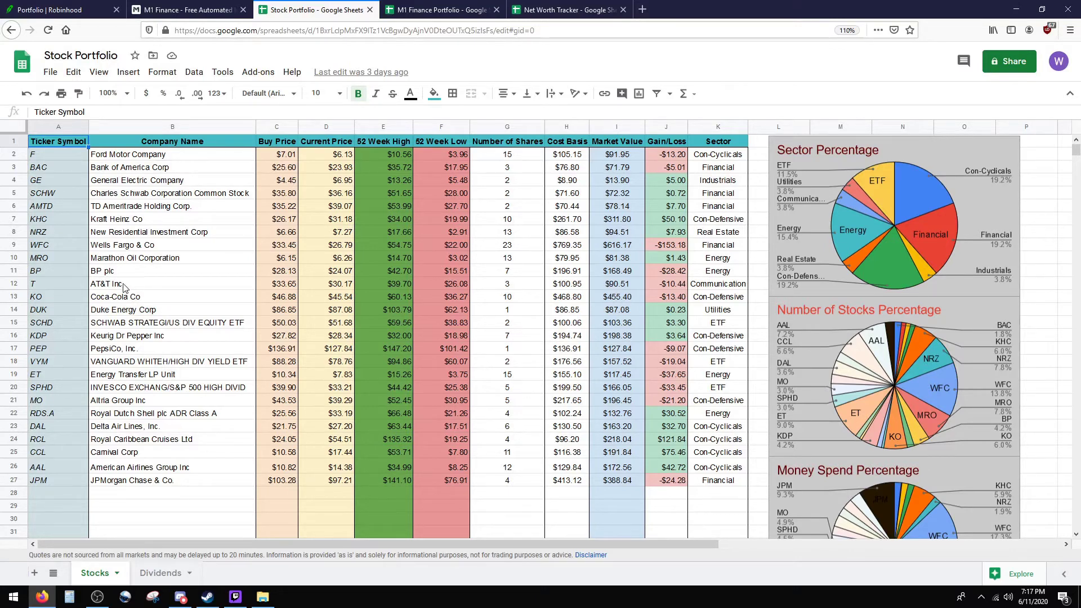
# Return to Robinhood and reopen the account History page past the slow-page warning.
pyautogui.click(64, 10)
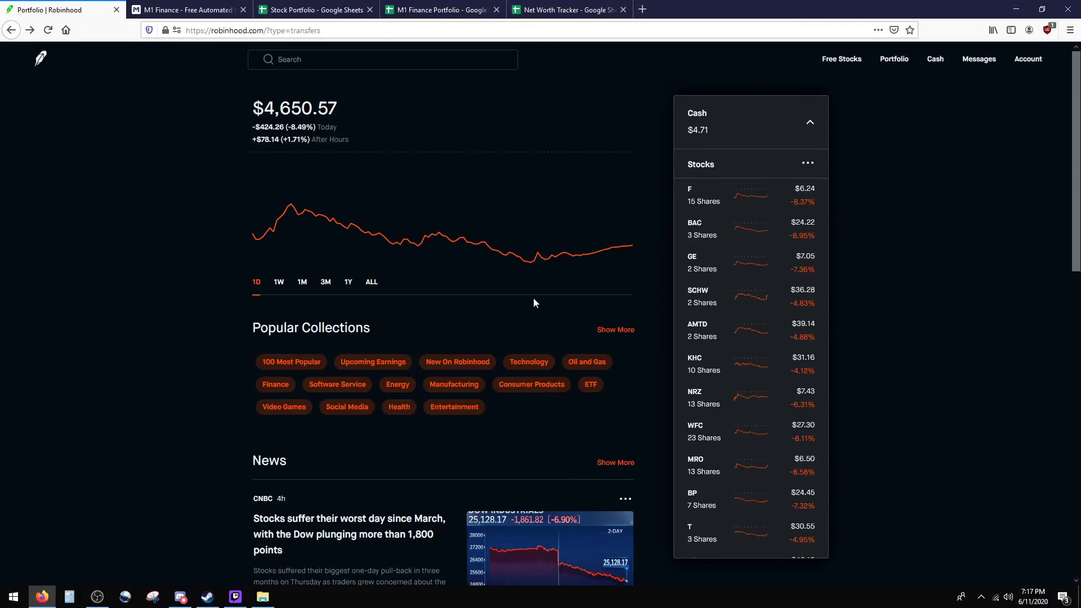
pyautogui.click(1025, 64)
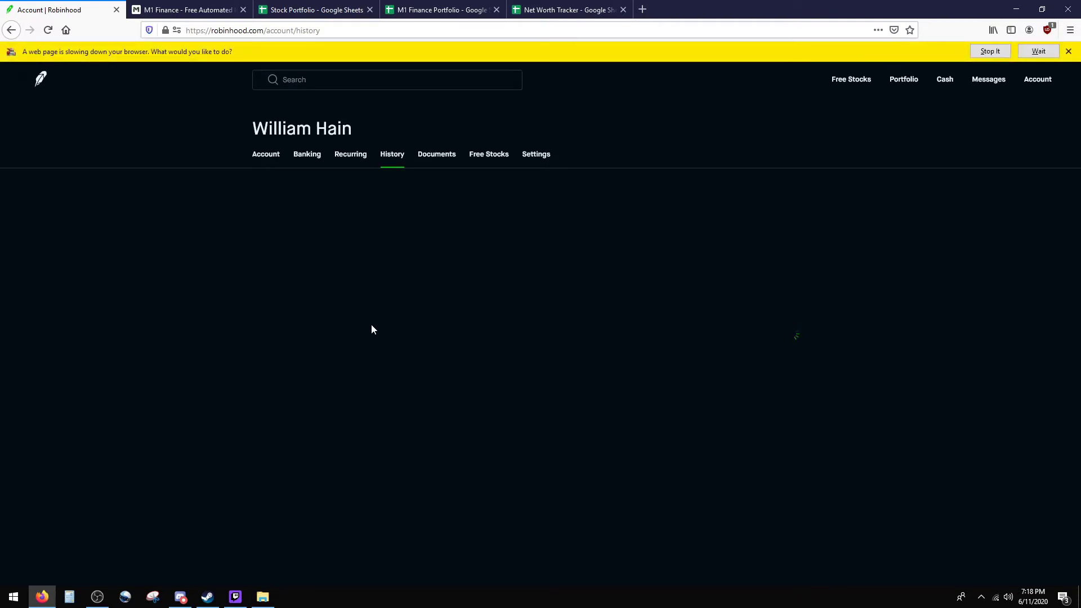
pyautogui.click(990, 51)
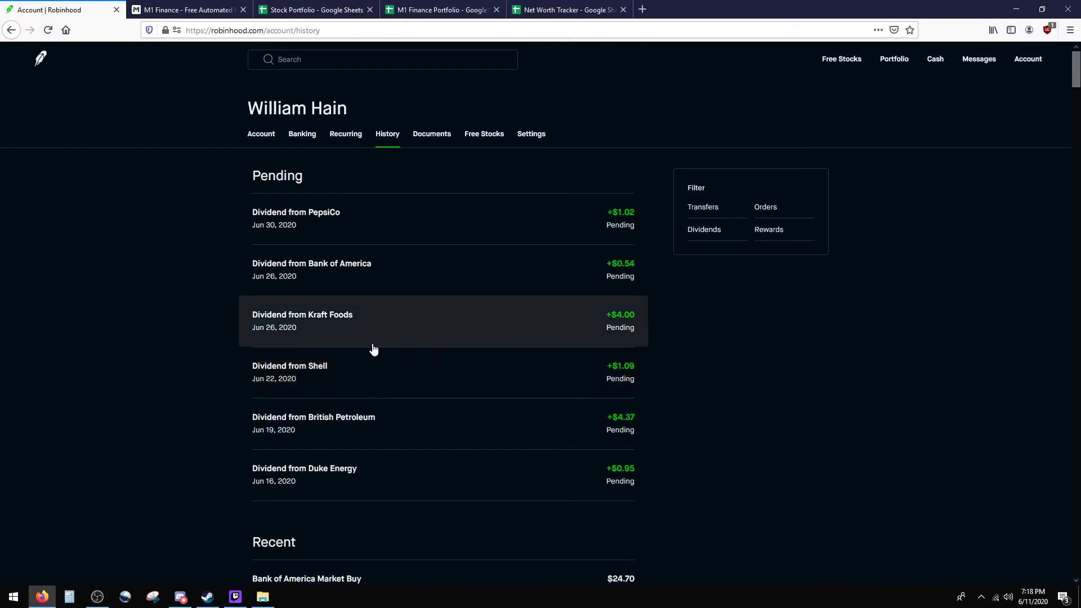
pyautogui.scroll(-4, 266, 353)
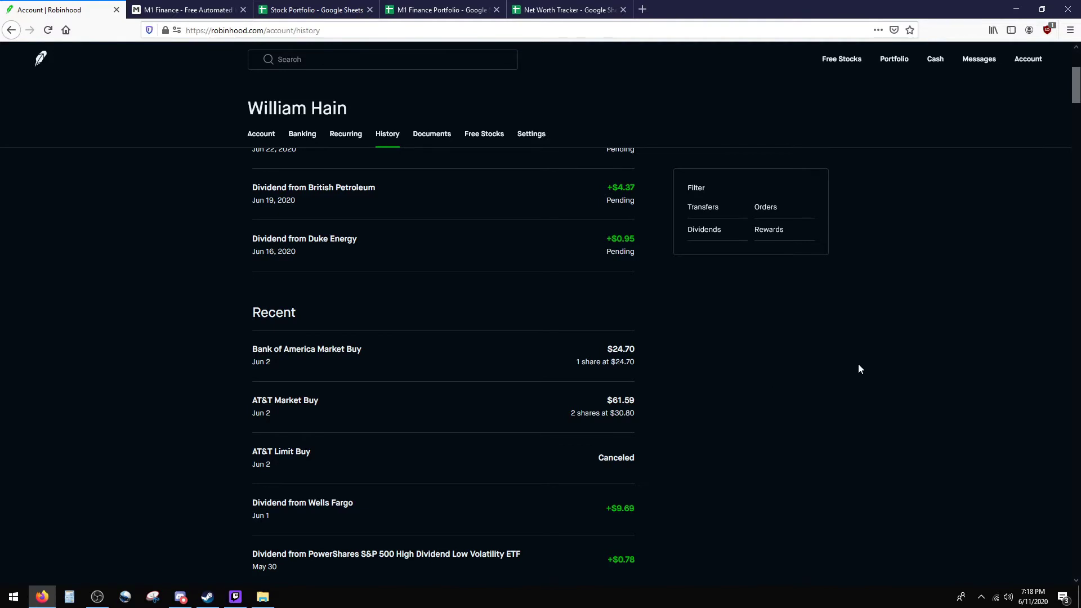
pyautogui.scroll(4, 827, 416)
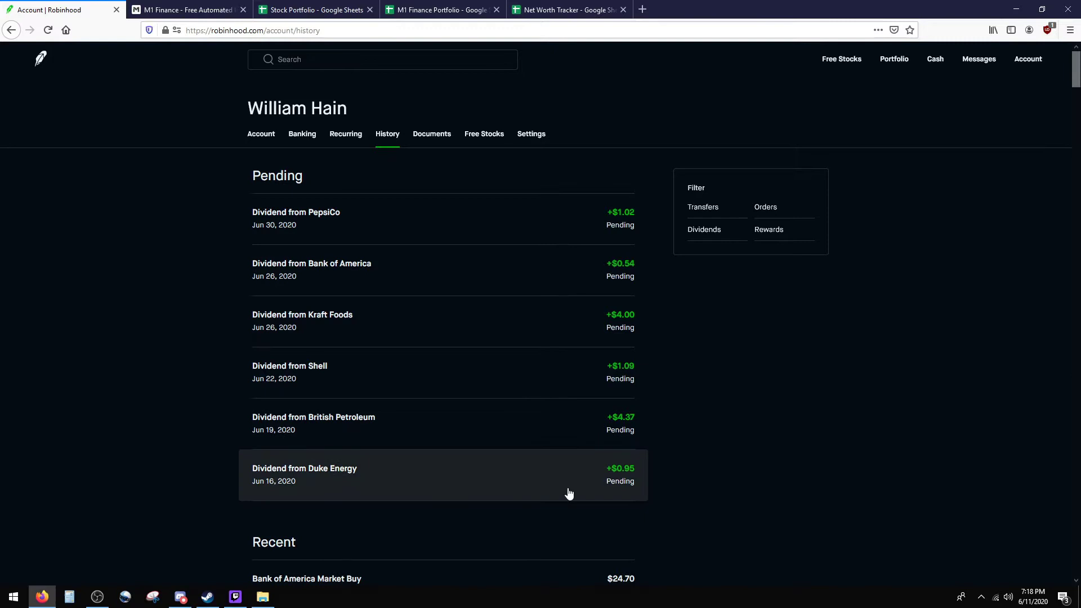
# Check the date on the calendar, then open the Account overview ($4,645.86 stocks, $4.71 cash).
pyautogui.click(1027, 593)
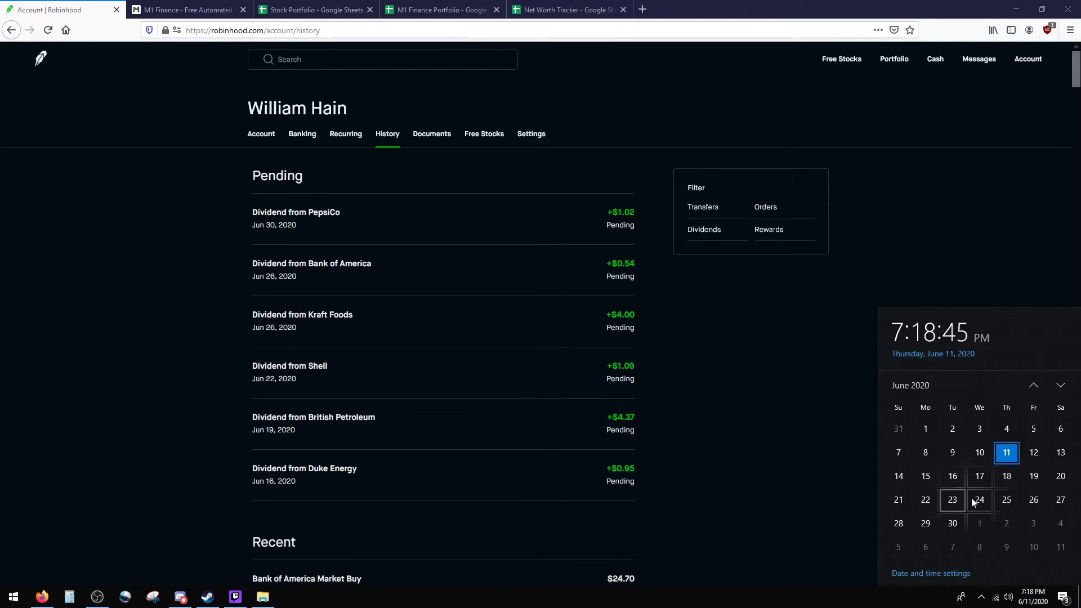
pyautogui.click(827, 467)
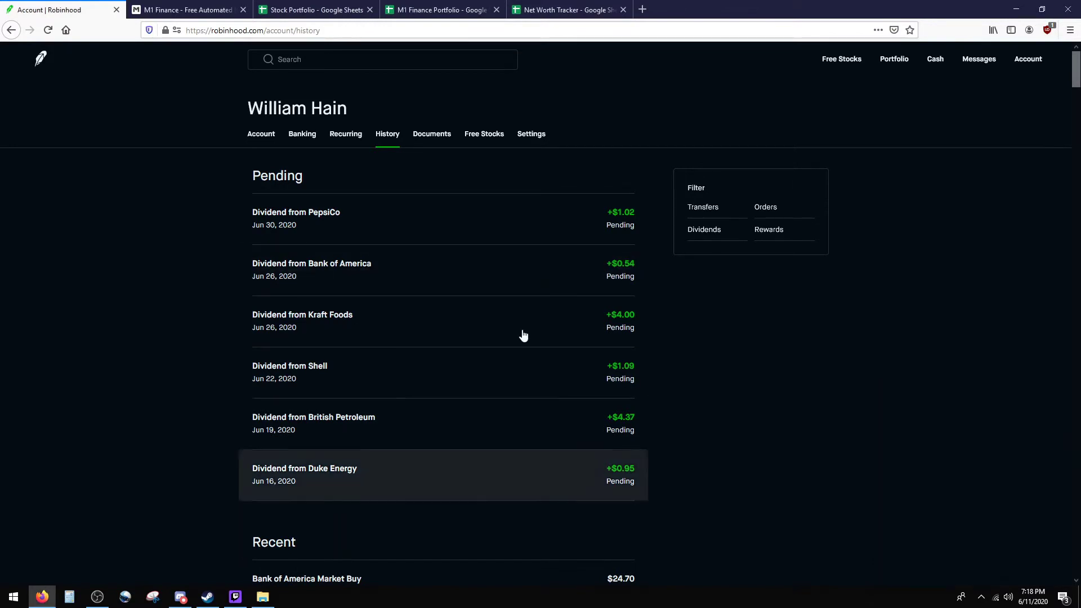
pyautogui.scroll(-3, 737, 496)
pyautogui.scroll(3, 535, 338)
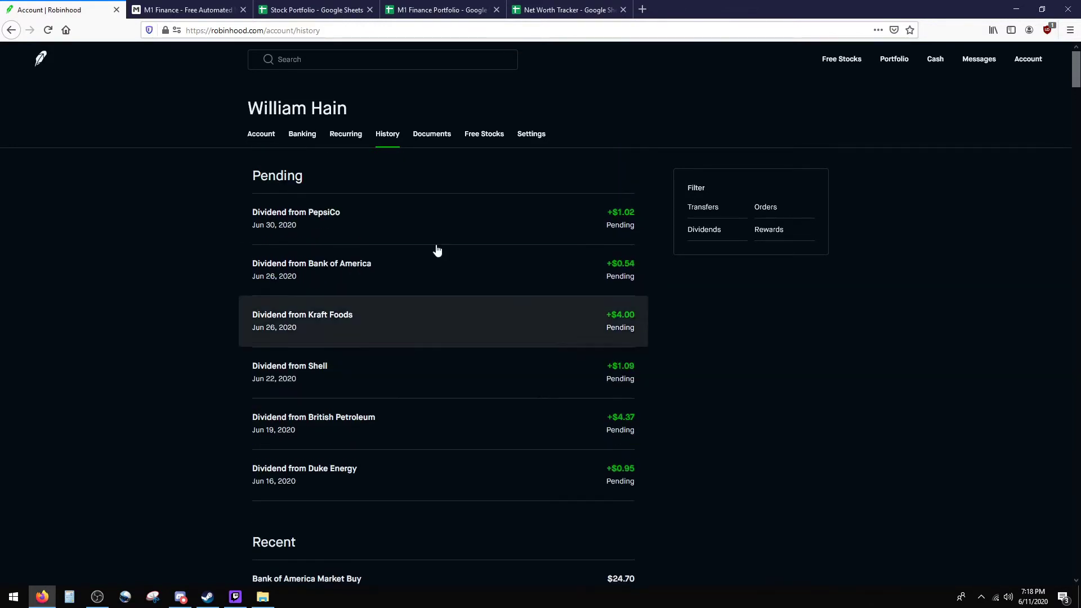
pyautogui.click(261, 133)
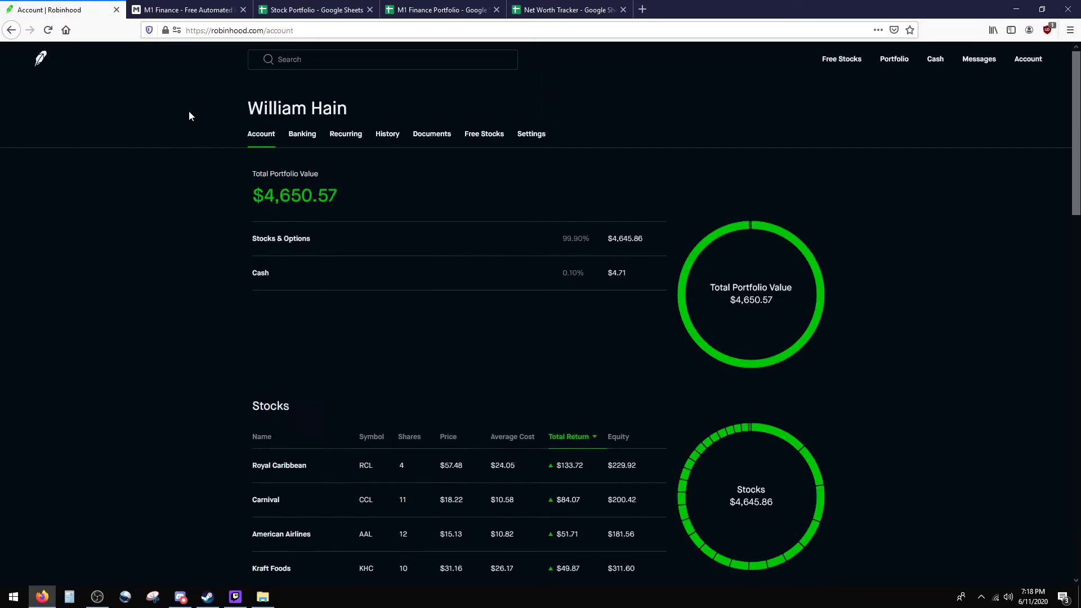
# Return to Robinhood's home, then switch to the M1 Finance portfolio dashboard and scroll it.
pyautogui.click(38, 57)
pyautogui.click(179, 9)
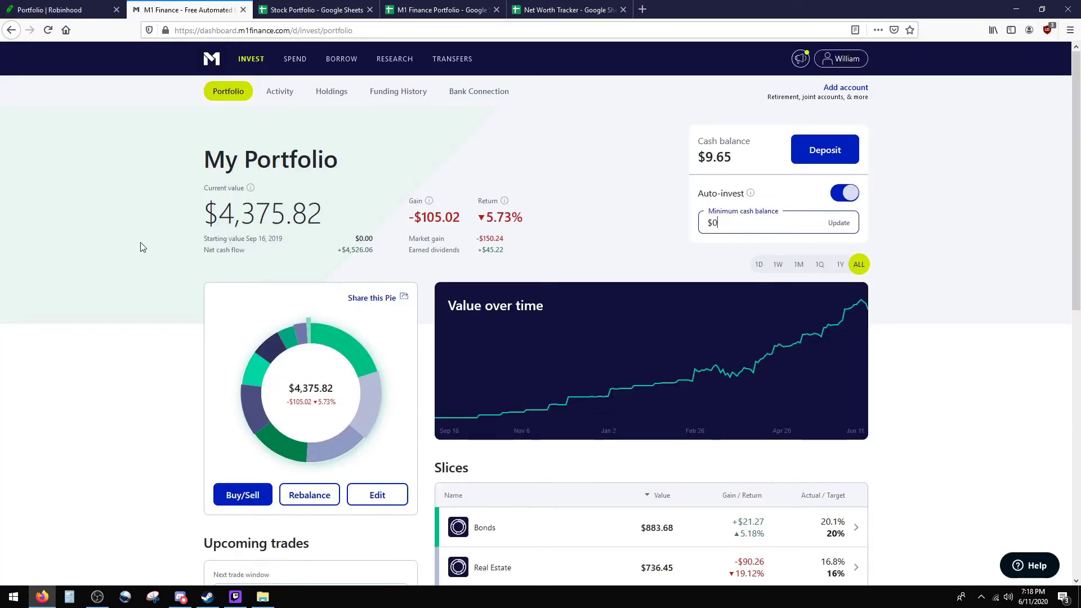
pyautogui.moveTo(861, 302)
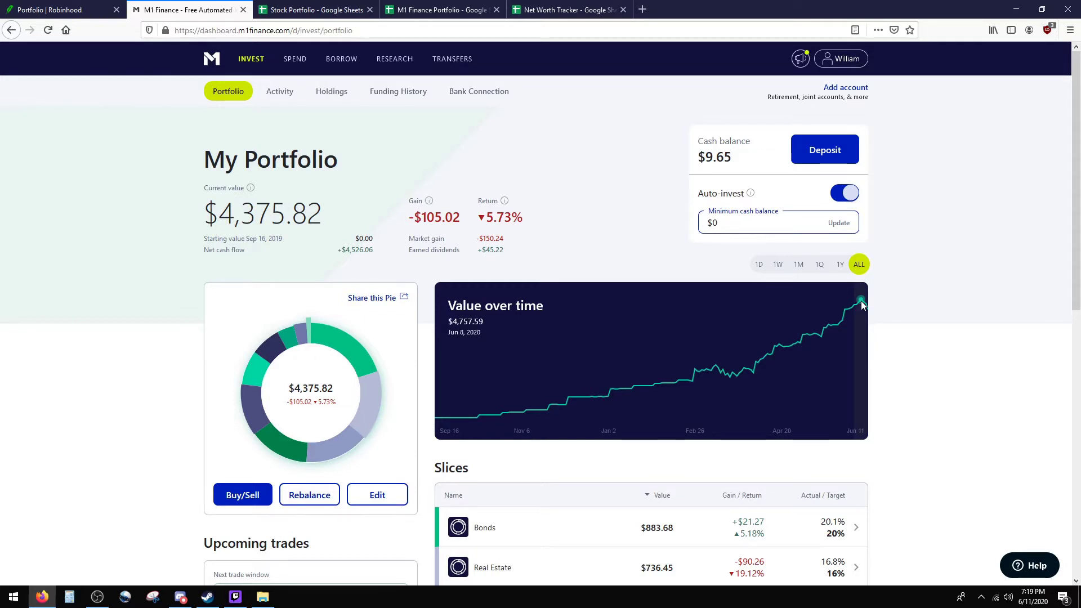
pyautogui.scroll(-3, 766, 432)
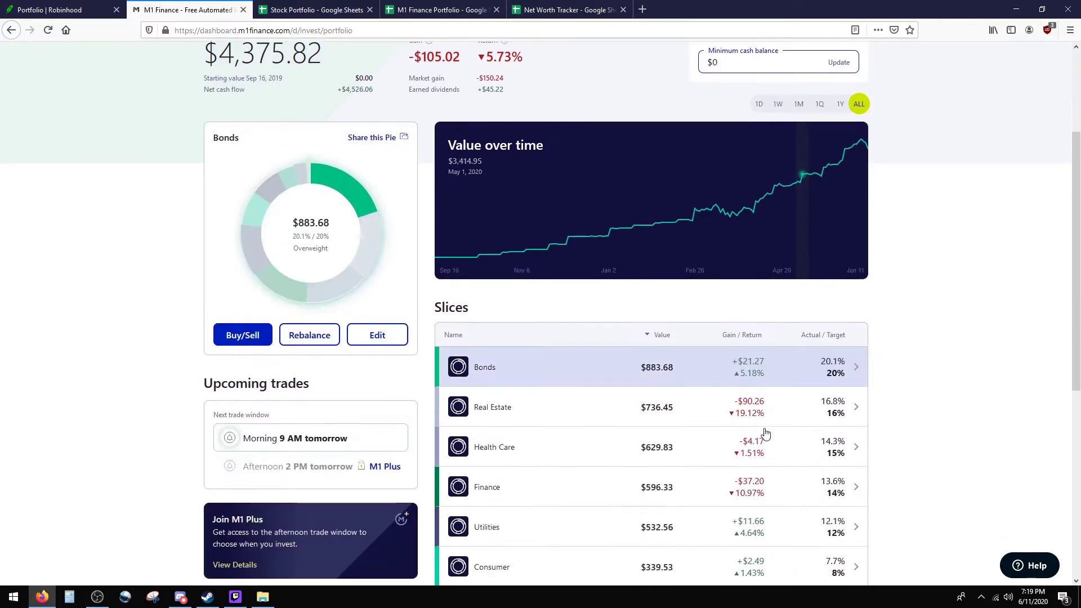
pyautogui.scroll(-5, 700, 417)
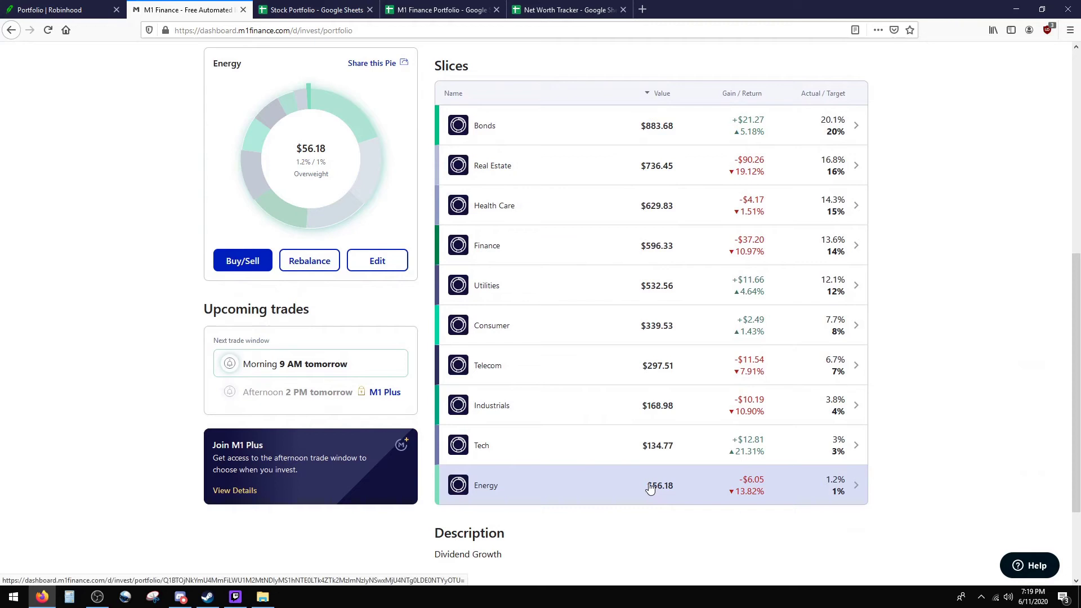
pyautogui.scroll(5, 635, 466)
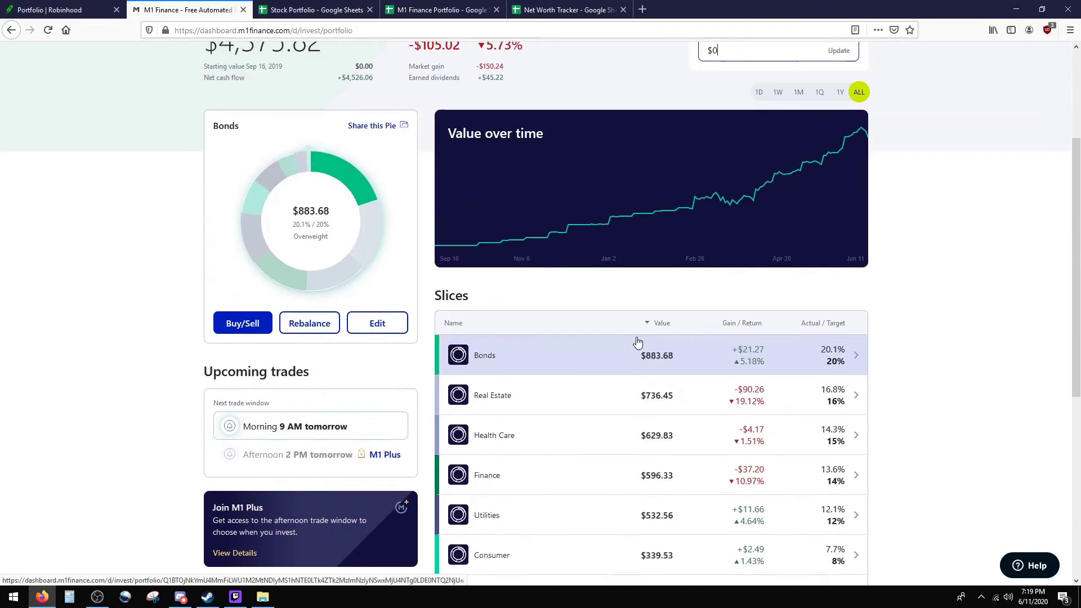
pyautogui.scroll(2, 720, 293)
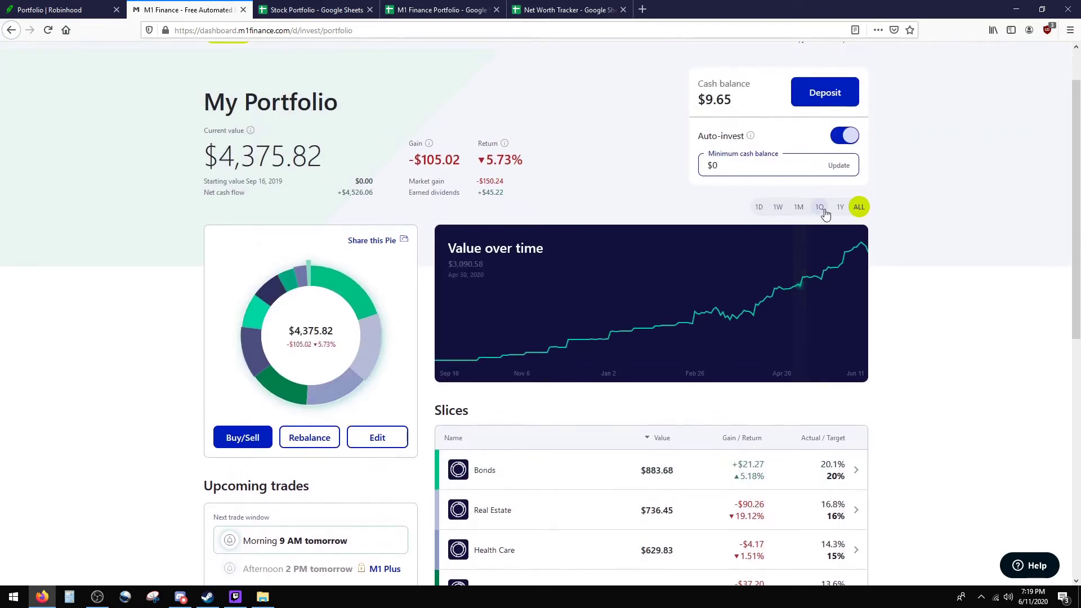
# Compare M1 returns over 1W, 1M, 1Q and 1Y, ending on ALL (-$105.02, -5.73%).
pyautogui.click(778, 207)
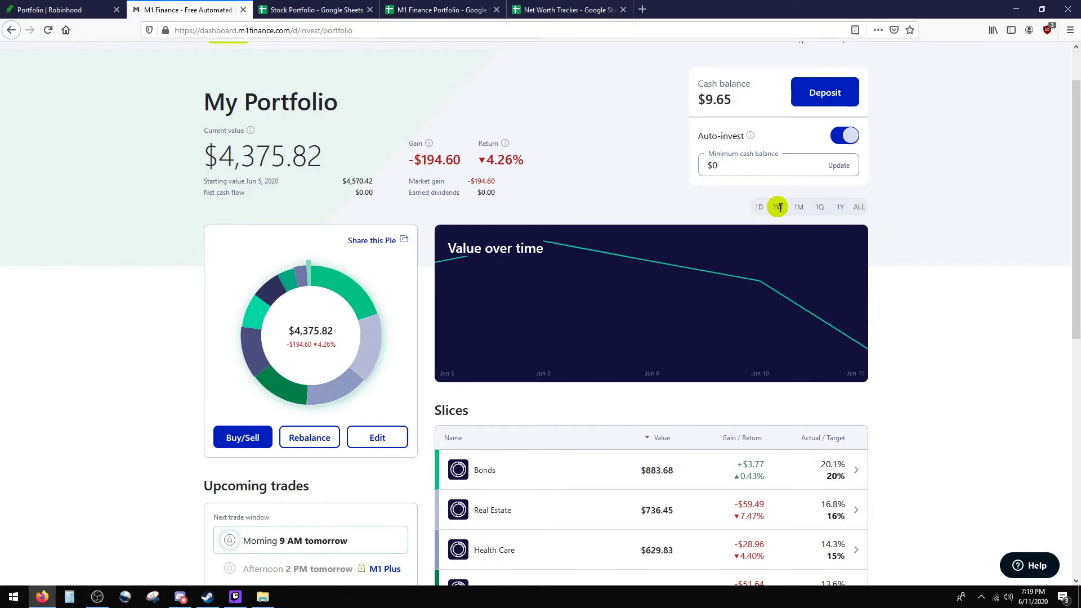
pyautogui.click(797, 207)
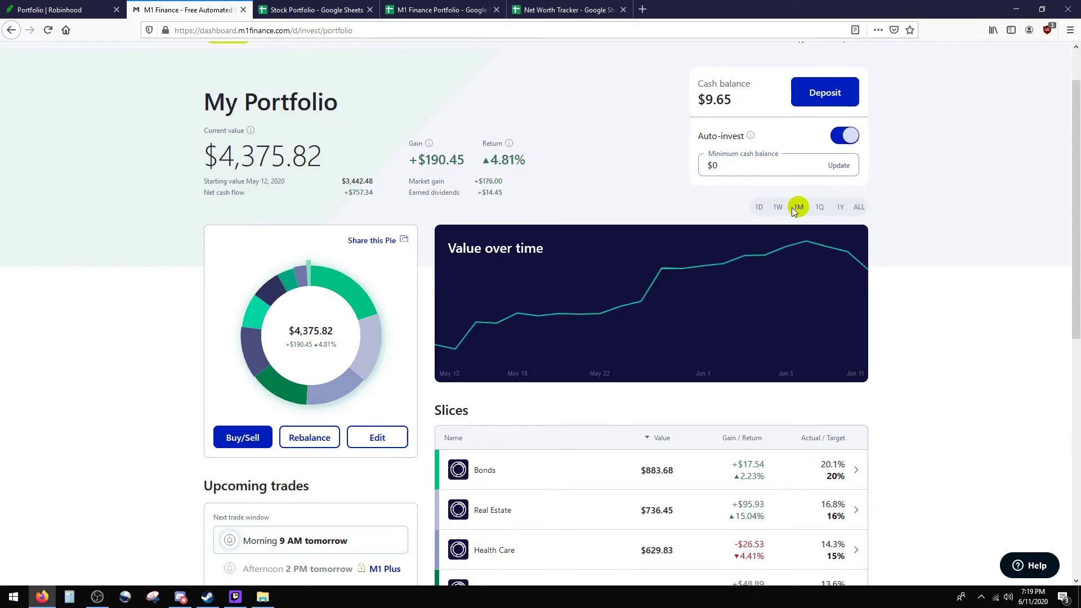
pyautogui.click(778, 207)
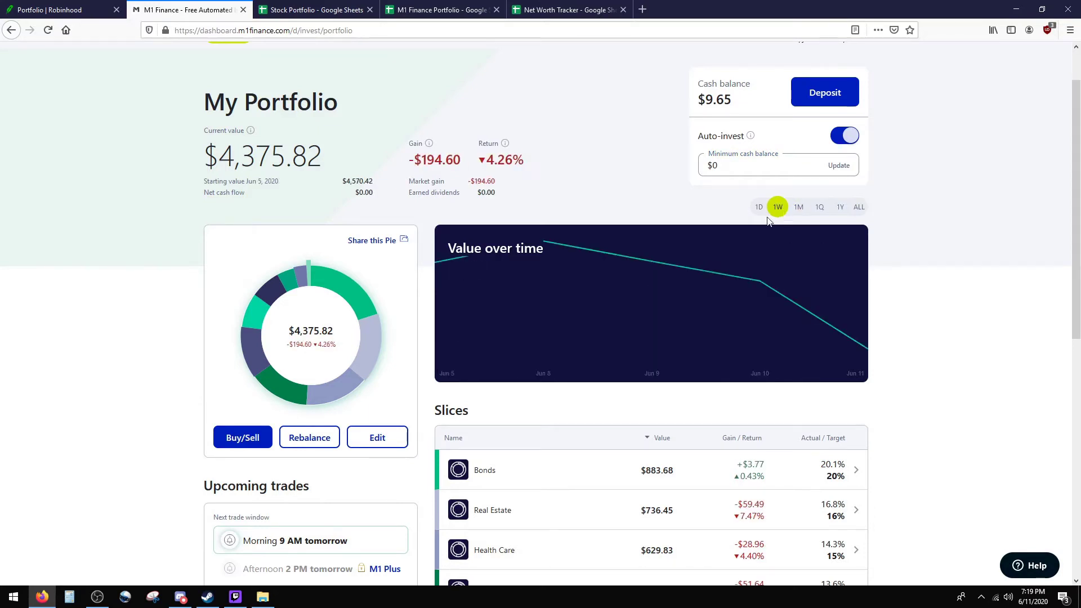
pyautogui.click(798, 206)
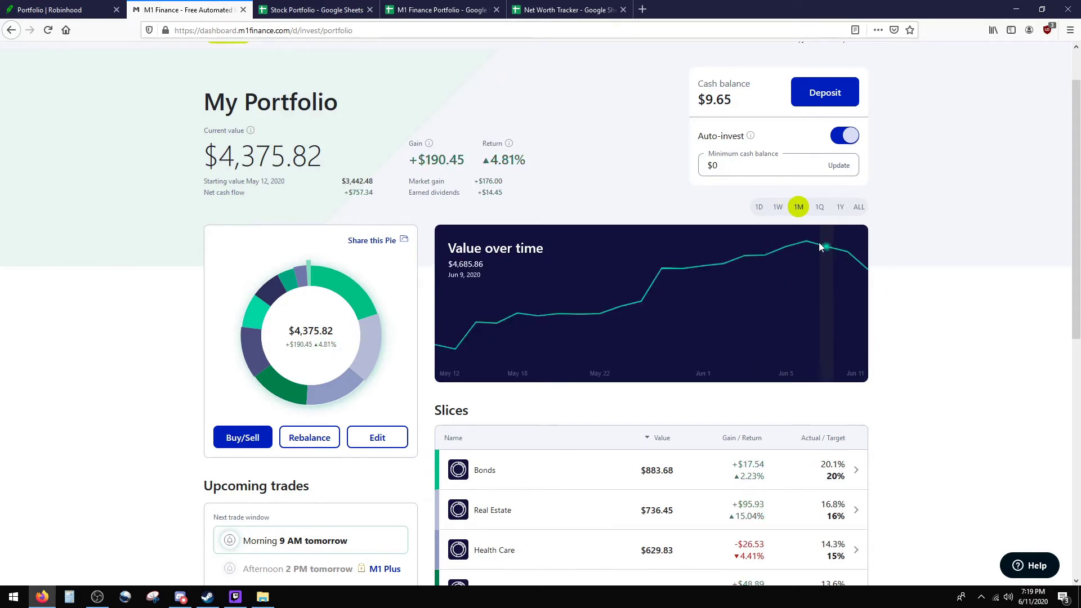
pyautogui.click(819, 207)
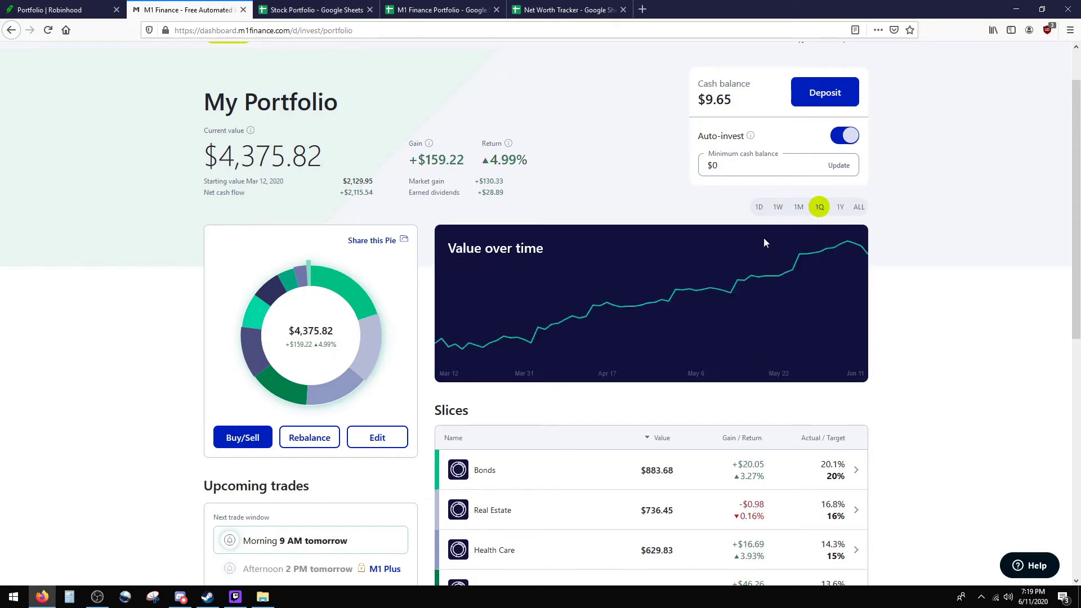
pyautogui.click(847, 206)
pyautogui.click(860, 207)
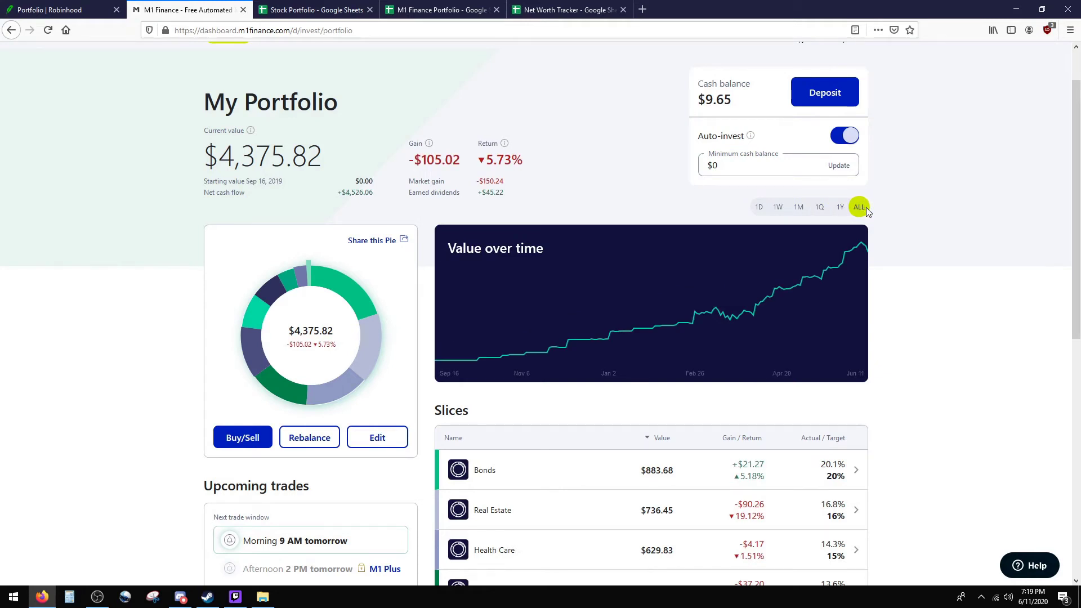
pyautogui.scroll(2, 866, 208)
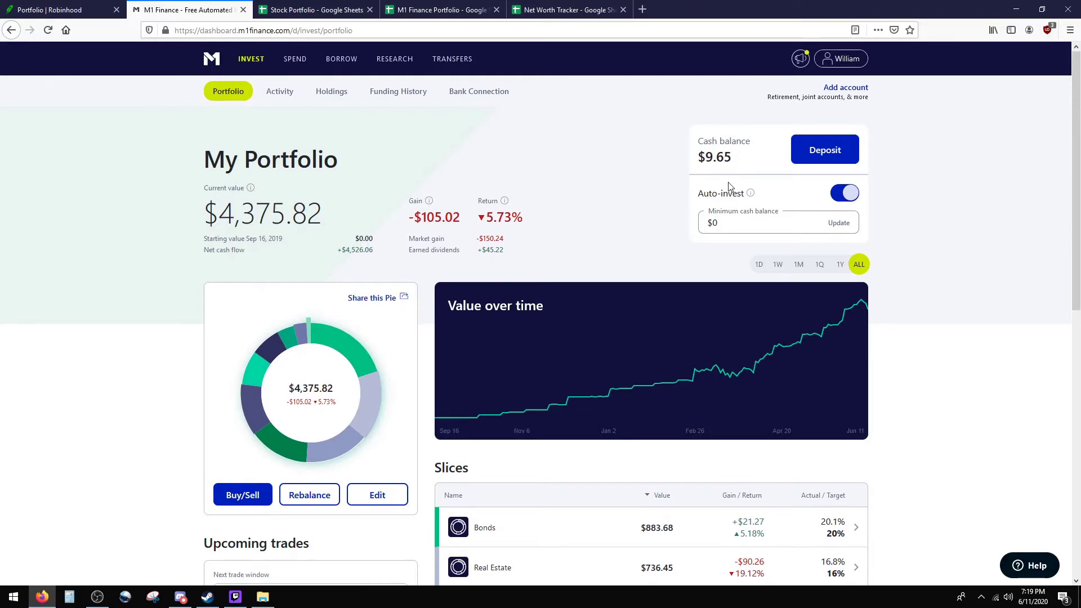
pyautogui.click(282, 102)
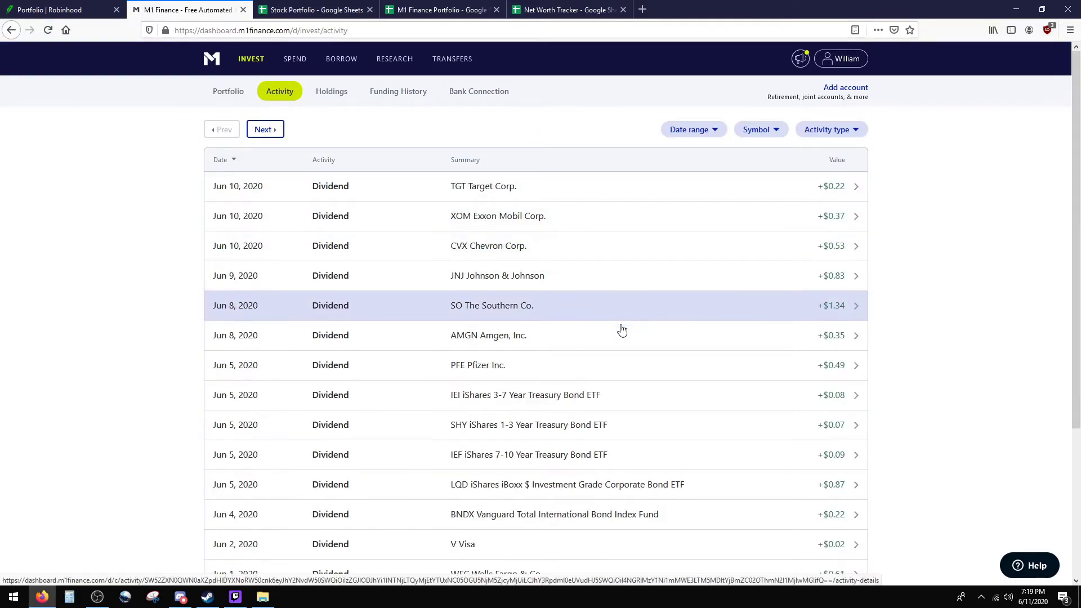
pyautogui.scroll(-4, 623, 331)
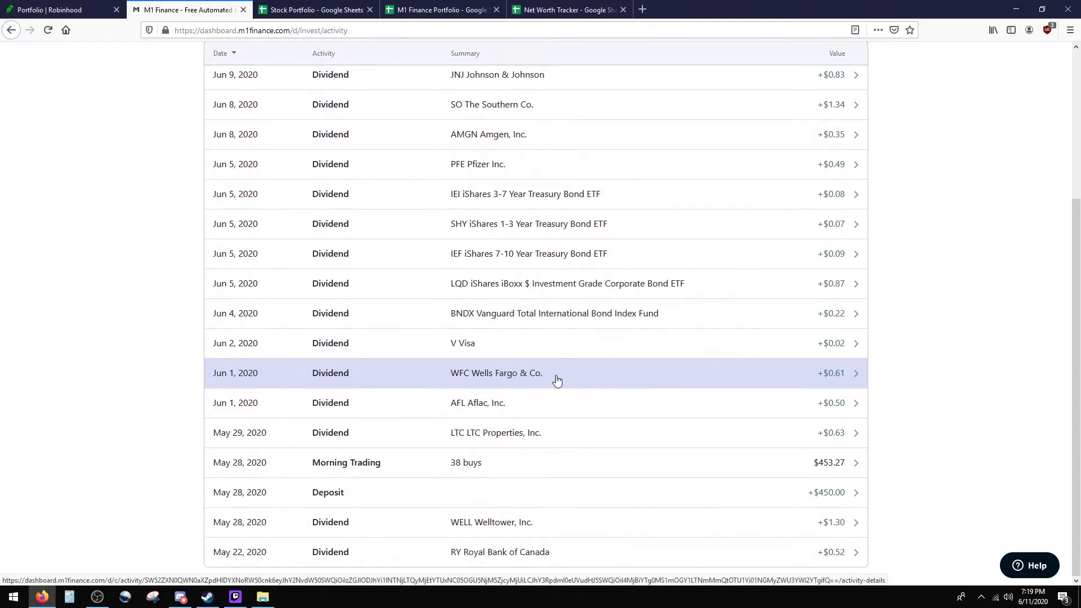
pyautogui.scroll(4, 540, 344)
pyautogui.click(228, 91)
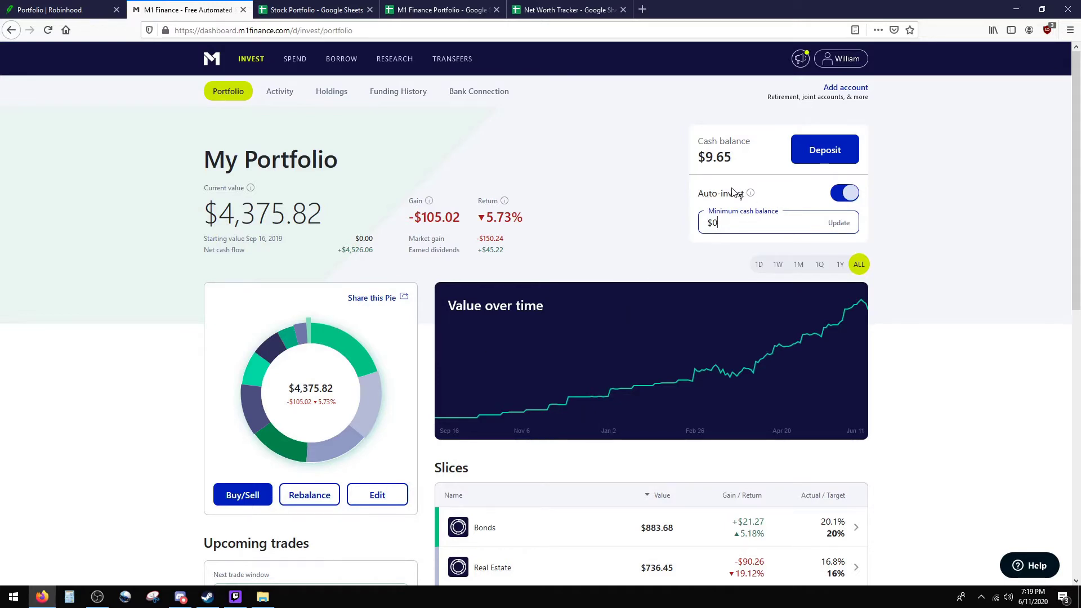
pyautogui.click(642, 241)
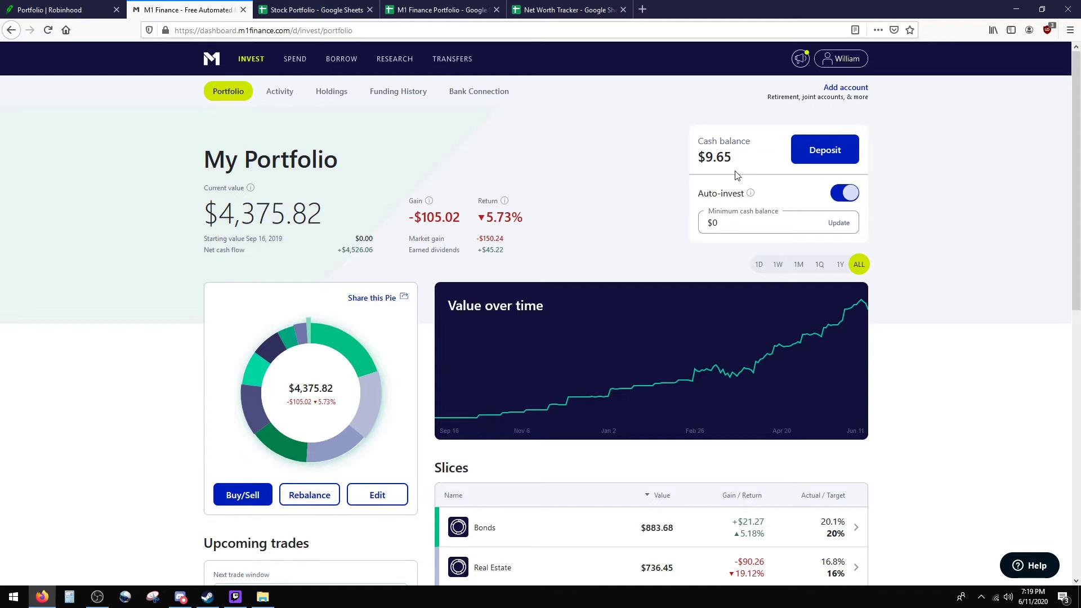
pyautogui.click(282, 105)
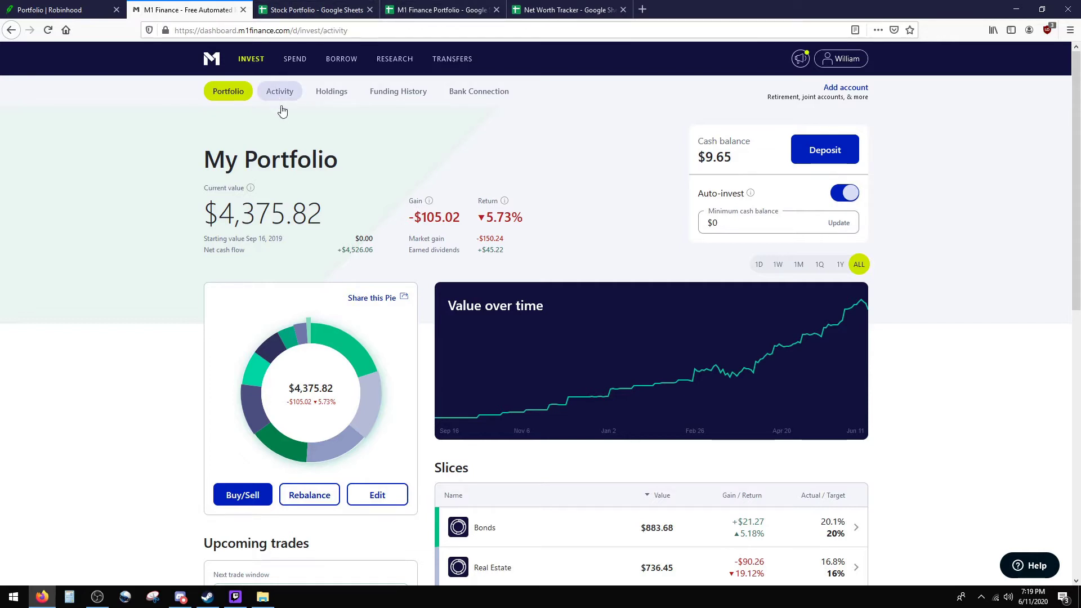
pyautogui.scroll(-3, 186, 387)
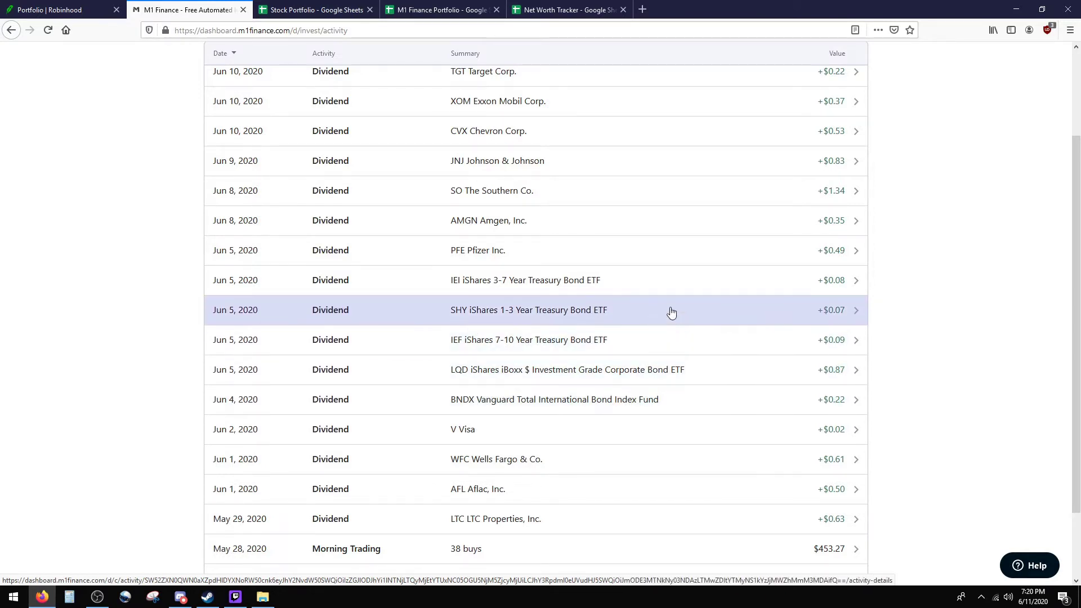
pyautogui.scroll(2, 467, 297)
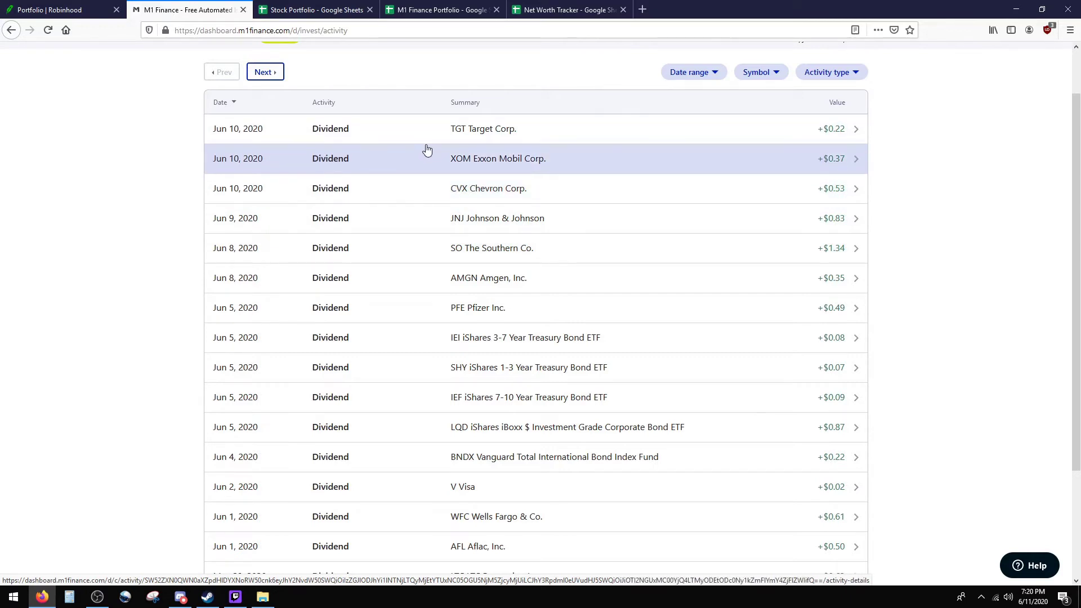
pyautogui.scroll(-2, 394, 218)
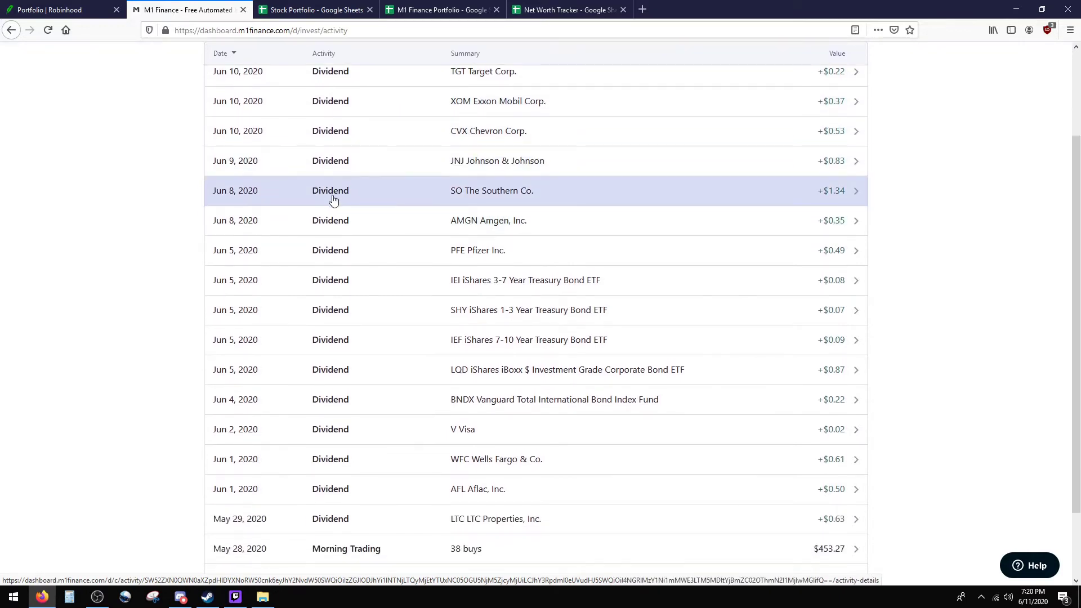
pyautogui.scroll(3, 338, 194)
pyautogui.click(228, 91)
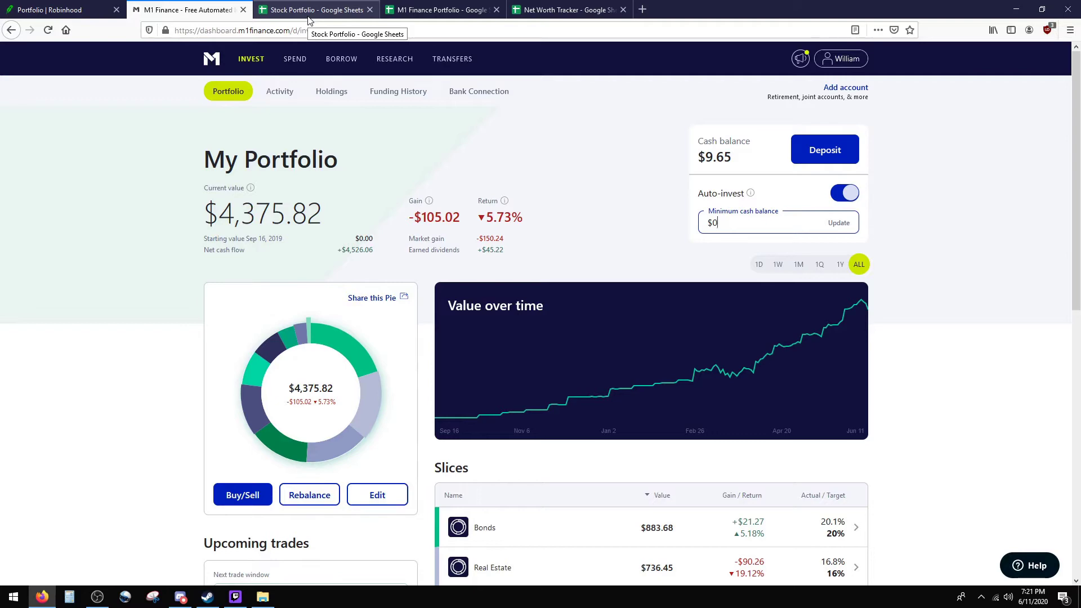
# Switch to the Stock Portfolio sheet and check the Totals row: $4,567.73 value, $14.95 gain.
pyautogui.click(308, 17)
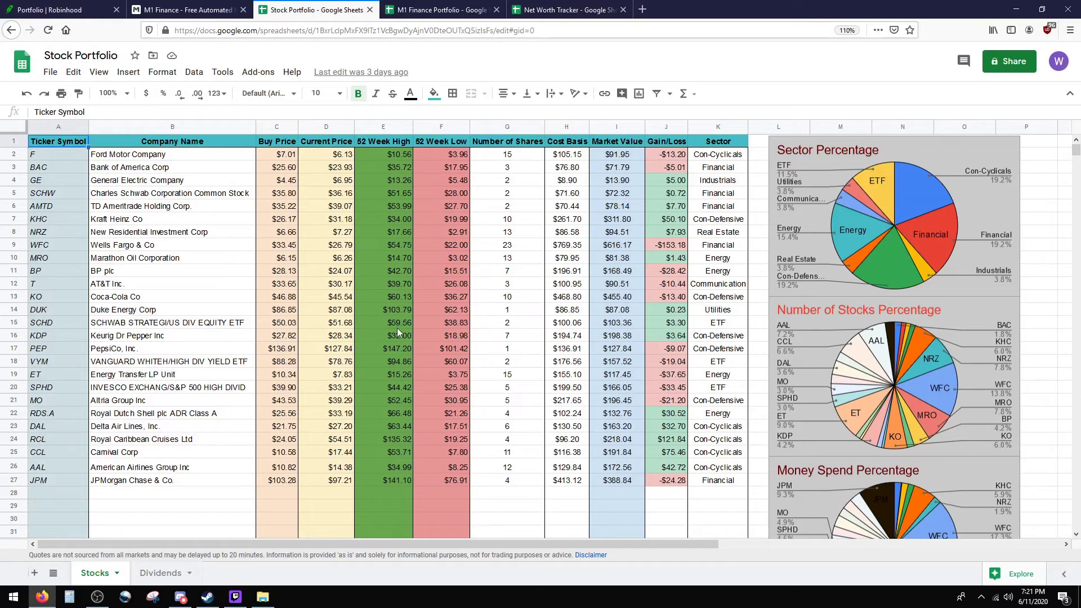
pyautogui.scroll(-3, 597, 331)
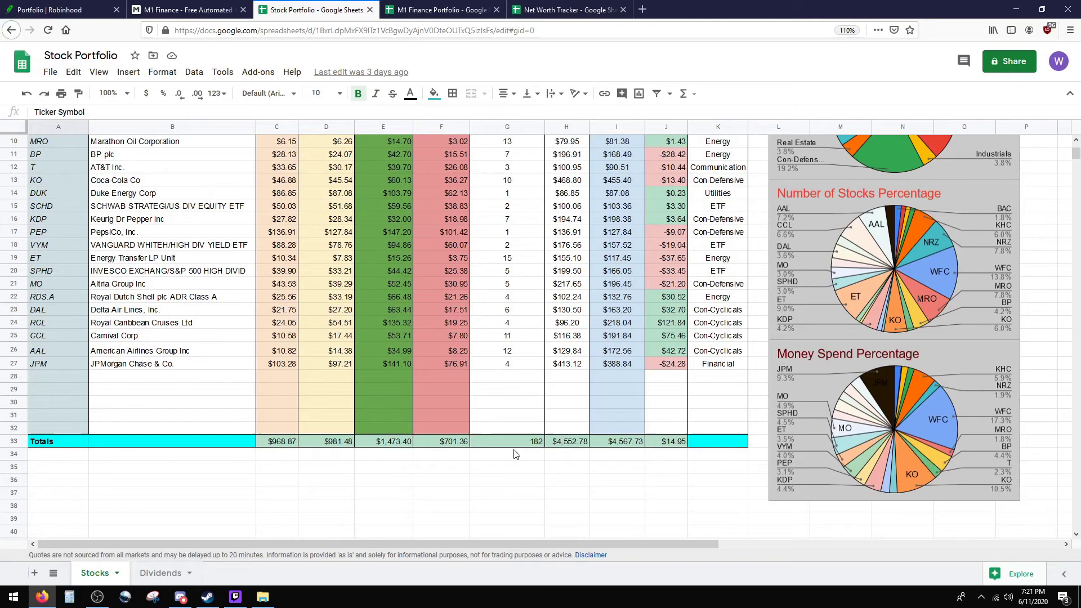
pyautogui.scroll(3, 507, 452)
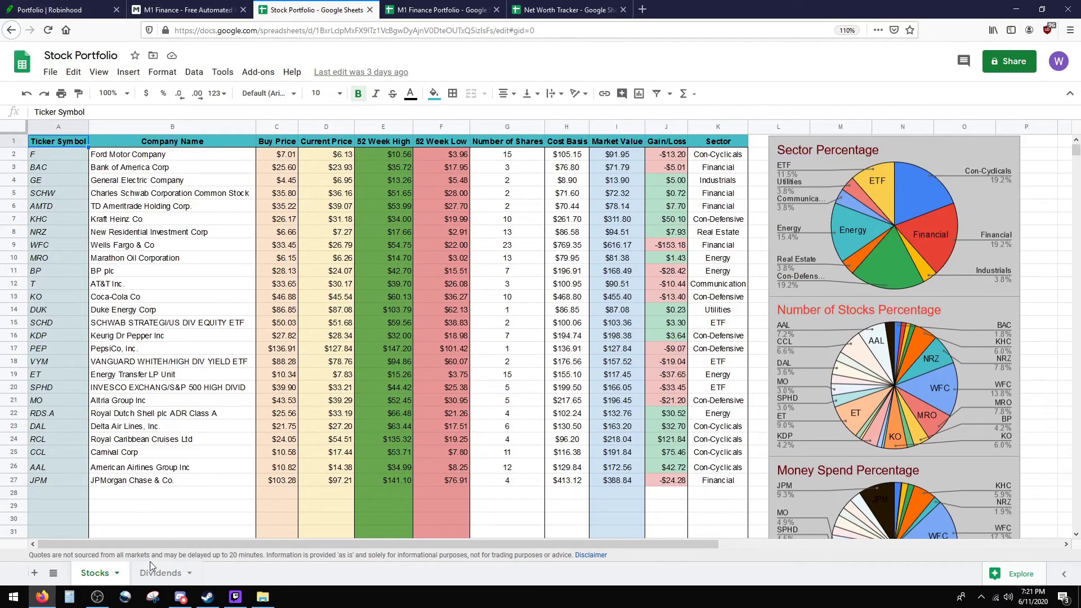
# Open the Dividends sheet, scroll it, and select the projected dividends table L5:O32 for its sum.
pyautogui.click(160, 573)
pyautogui.scroll(-1, 225, 274)
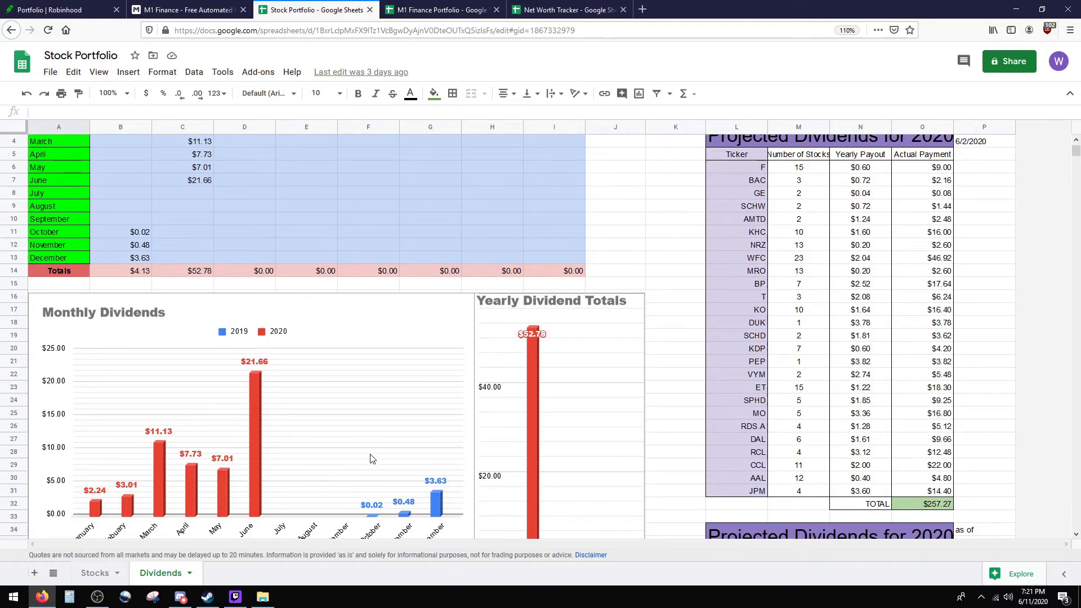
pyautogui.scroll(-1, 410, 505)
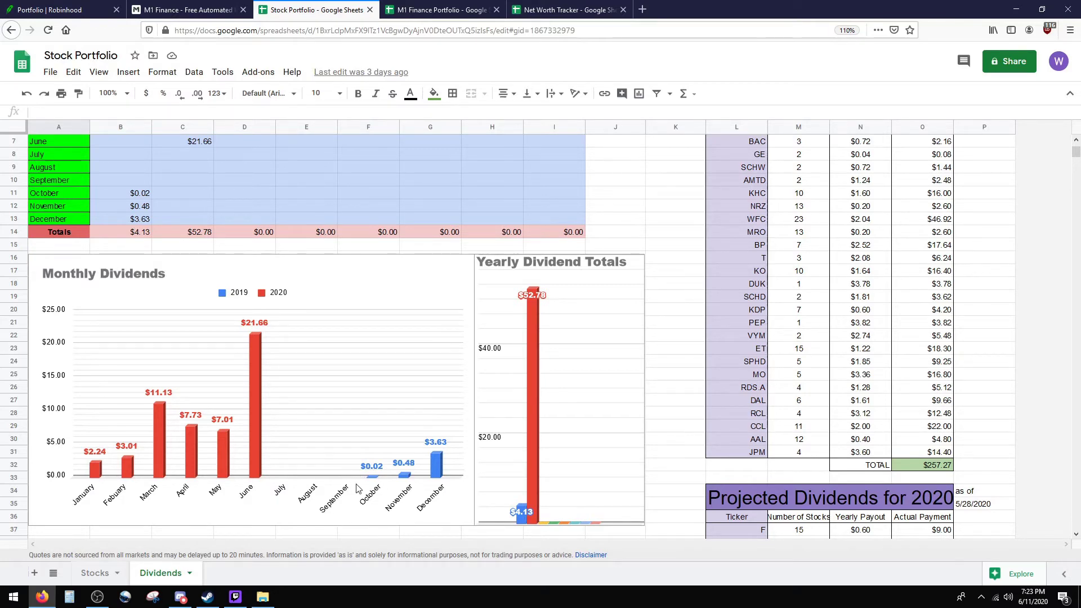
pyautogui.scroll(2, 357, 488)
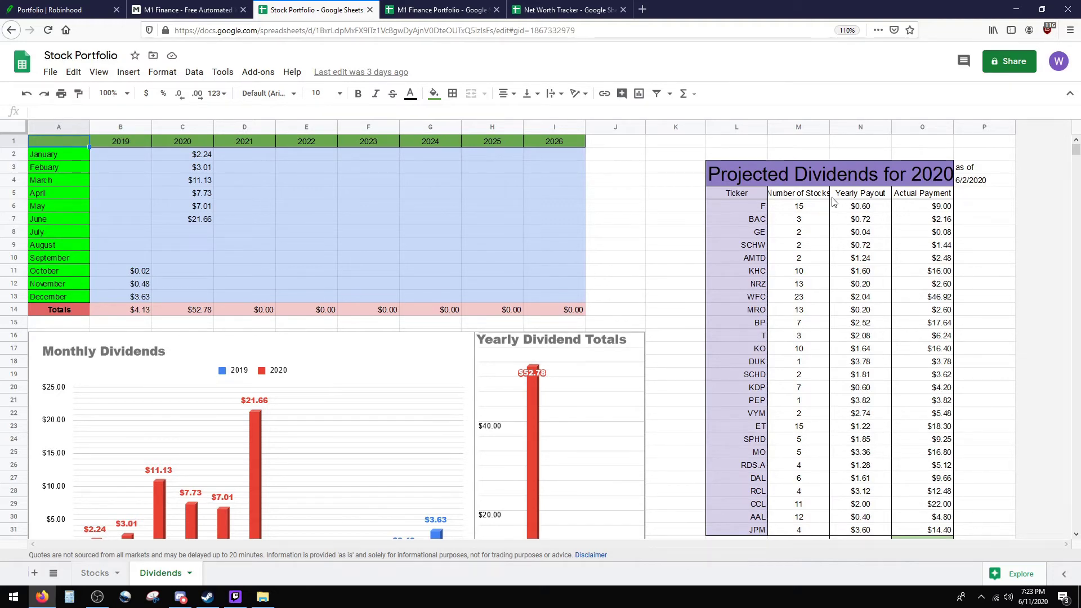
pyautogui.scroll(-1, 836, 203)
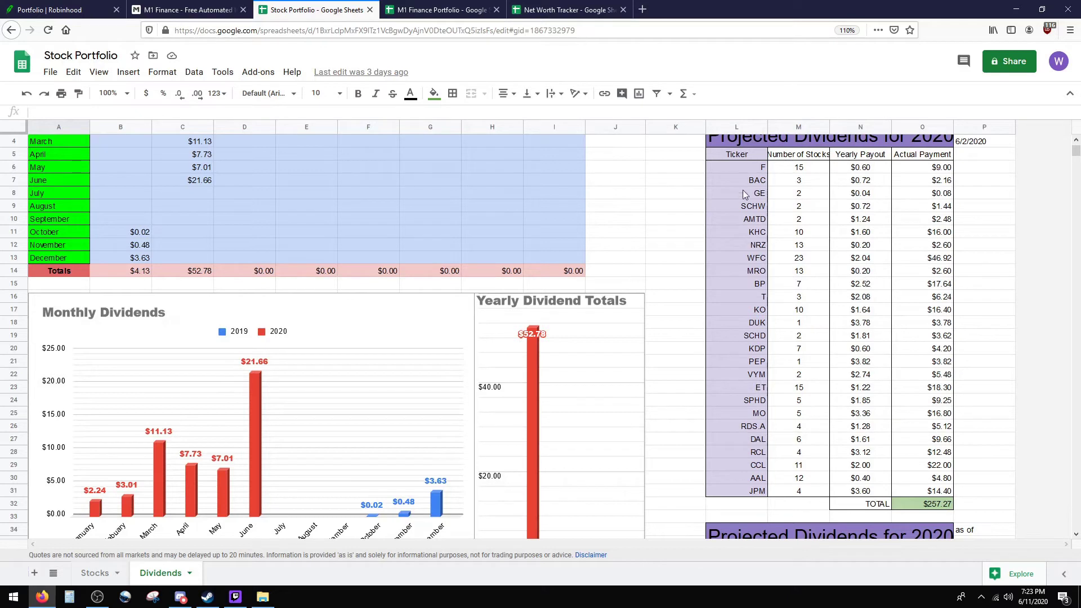
pyautogui.moveTo(742, 167); pyautogui.dragTo(956, 503)
pyautogui.click(956, 488)
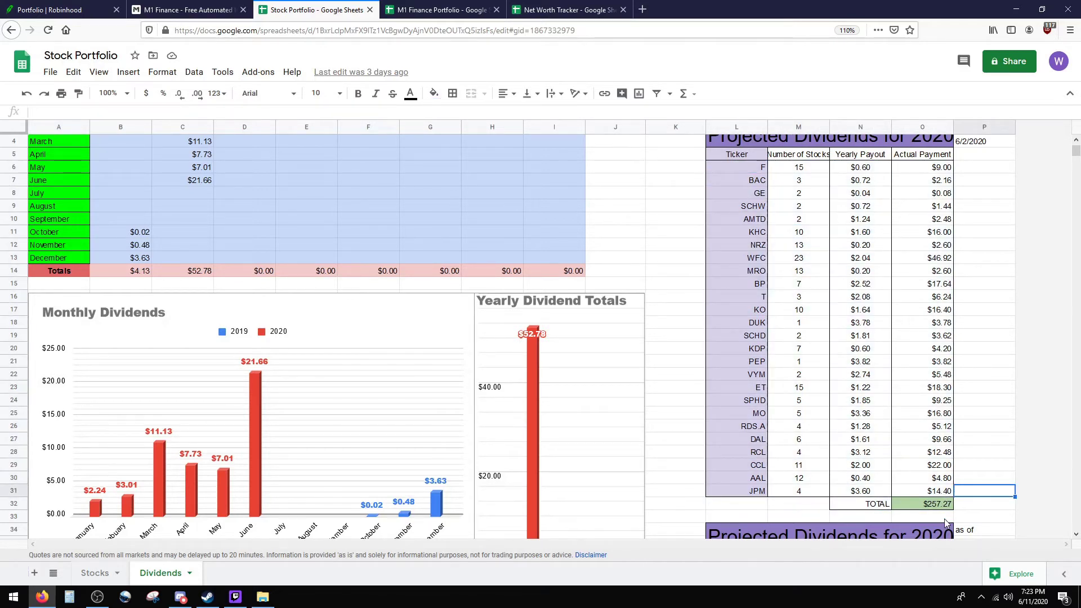
pyautogui.click(944, 505)
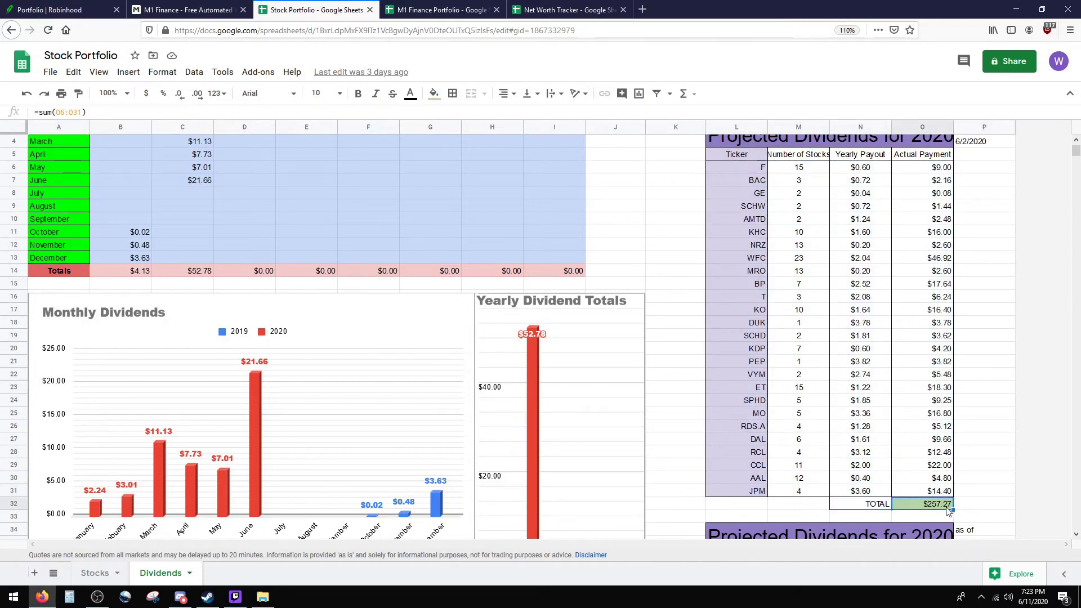
pyautogui.click(56, 114)
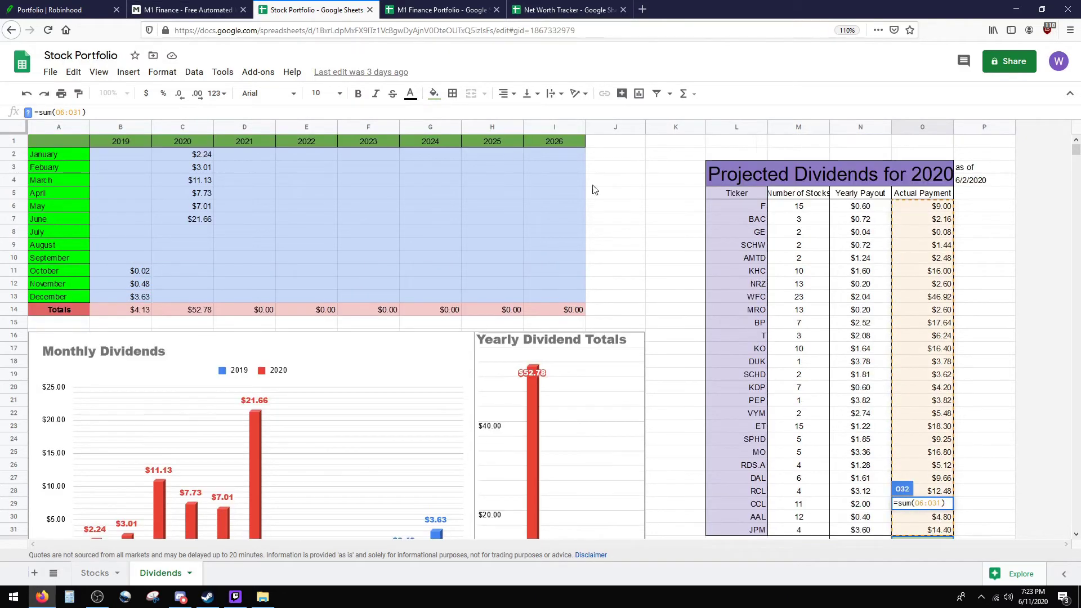
pyautogui.scroll(1, 906, 227)
pyautogui.scroll(-2, 922, 398)
pyautogui.scroll(1, 923, 394)
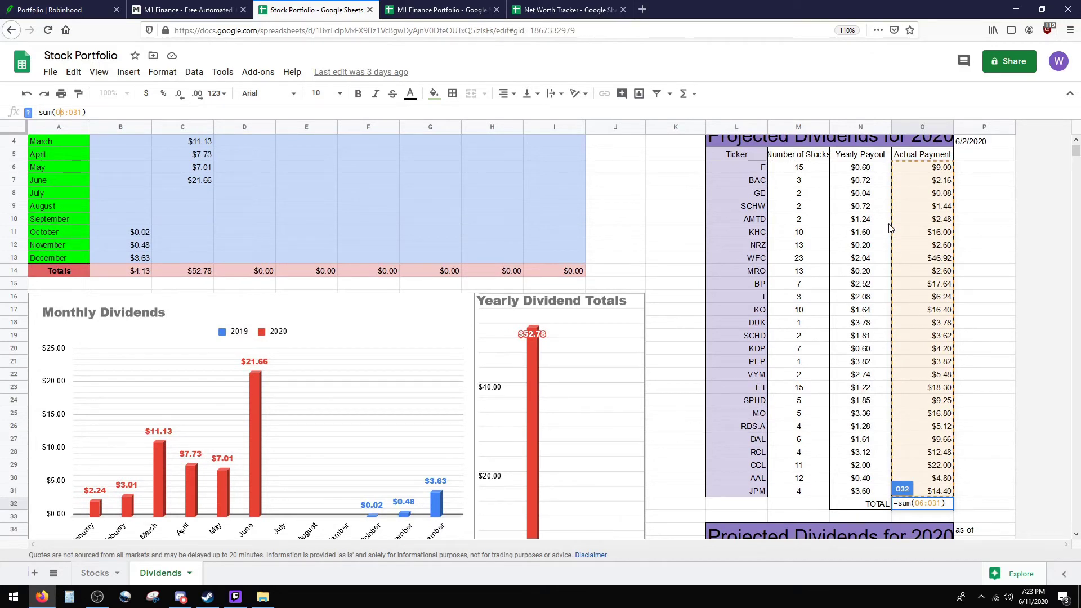
pyautogui.click(984, 491)
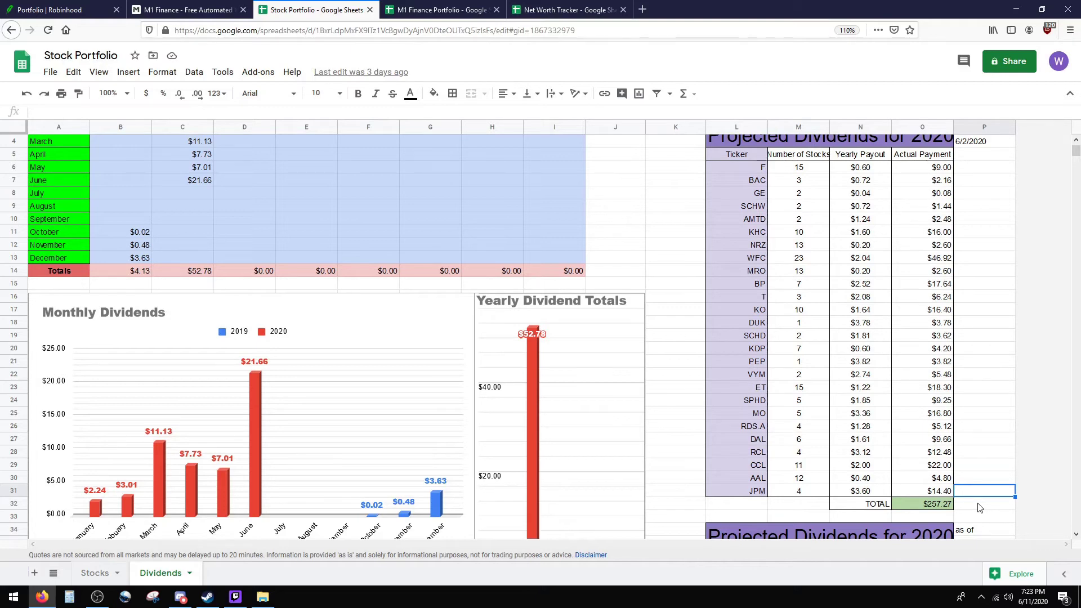
pyautogui.scroll(-5, 855, 404)
pyautogui.scroll(-2, 839, 416)
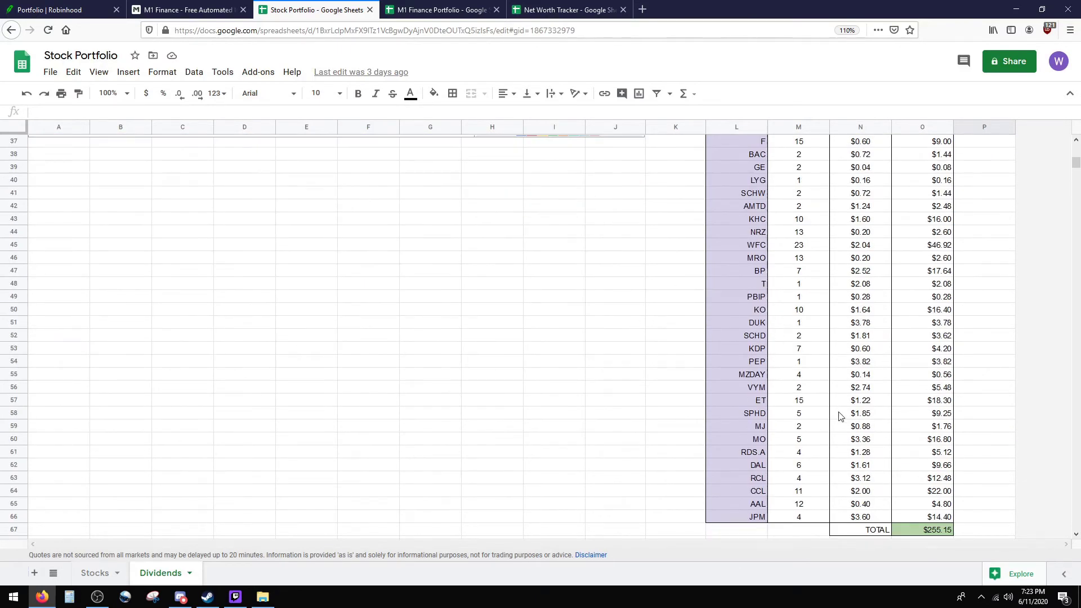
pyautogui.scroll(6, 833, 493)
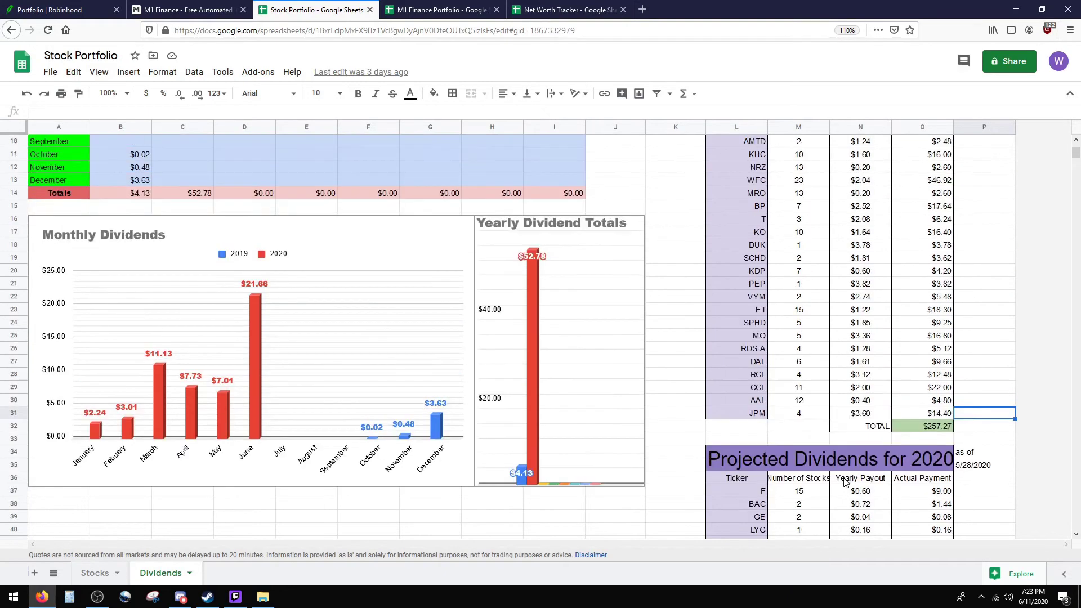
pyautogui.scroll(2, 844, 481)
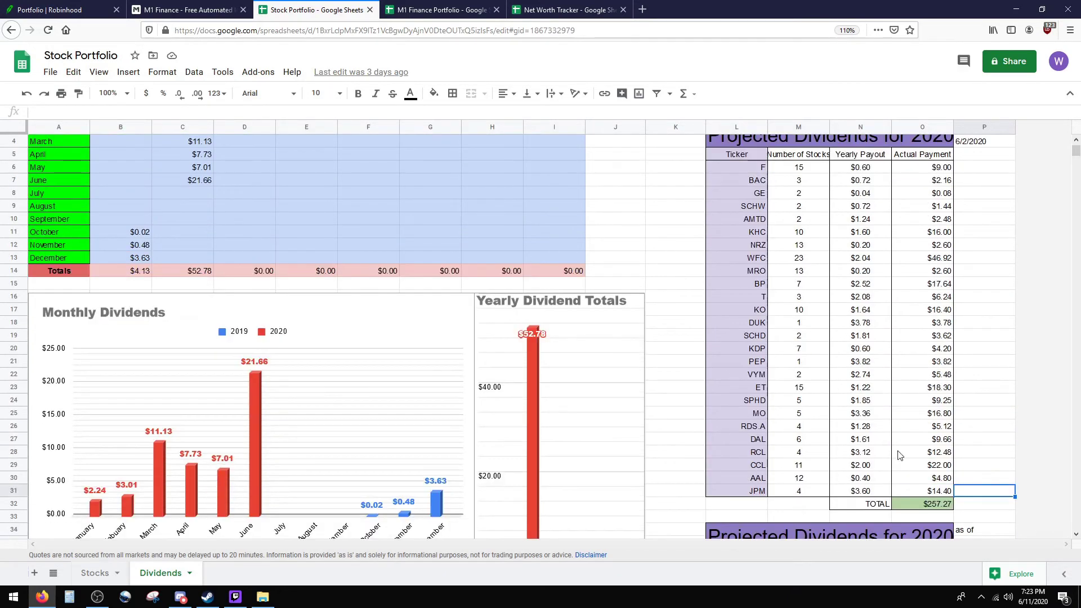
pyautogui.click(942, 506)
pyautogui.scroll(-10, 954, 498)
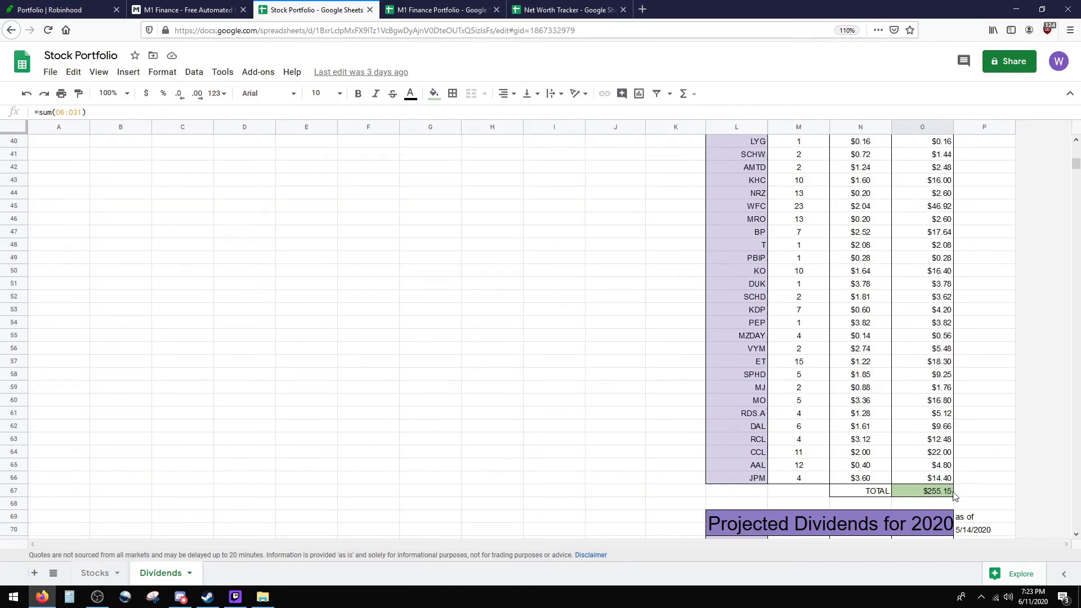
pyautogui.scroll(10, 946, 487)
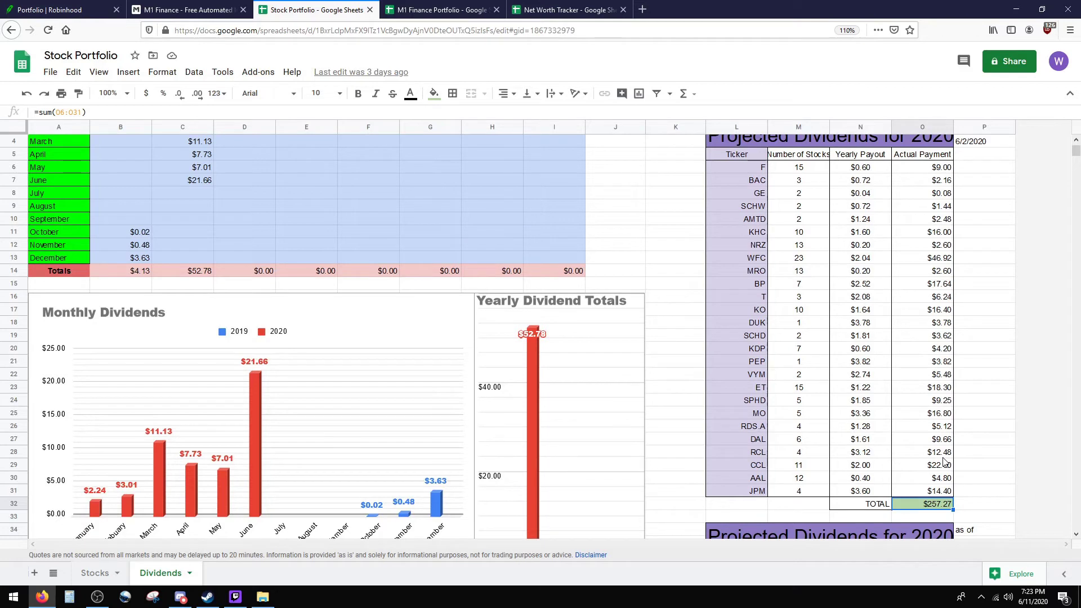
pyautogui.click(962, 455)
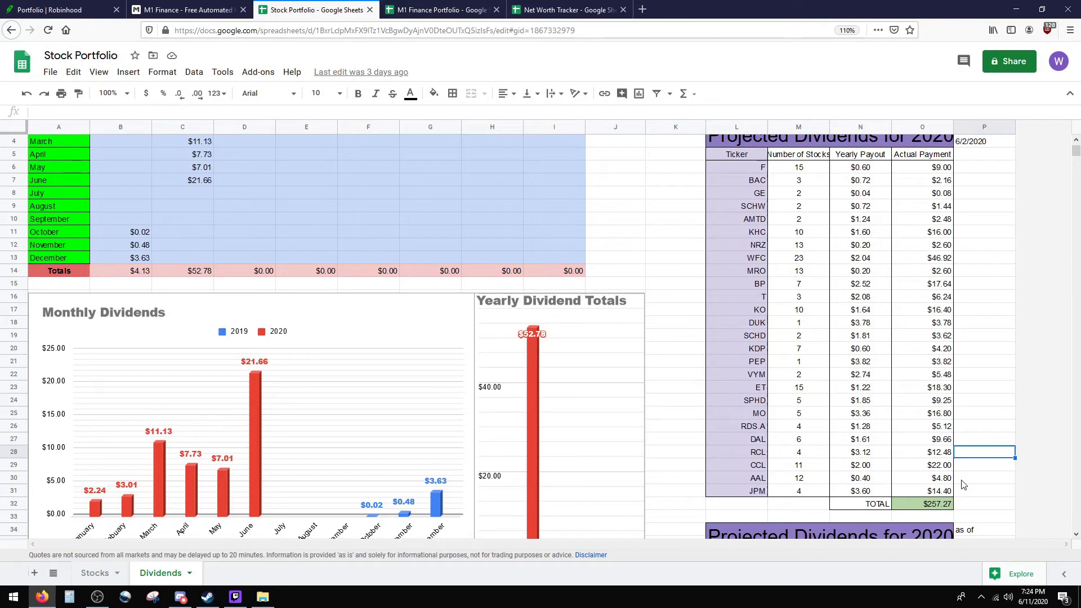
# Compute 257*40 in Windows Calculator, then close it.
pyautogui.click(69, 597)
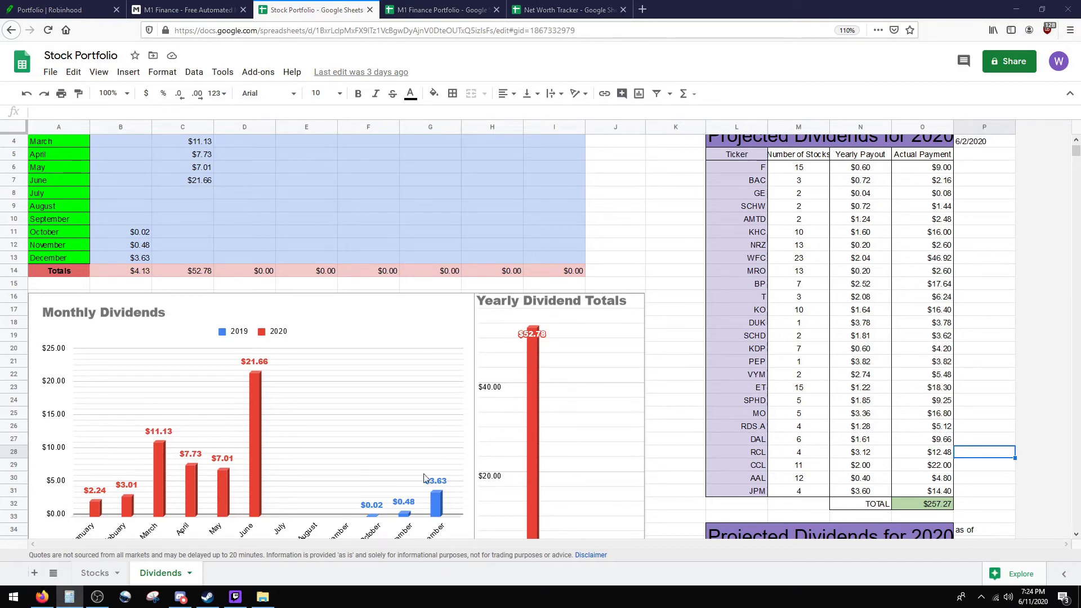
pyautogui.moveTo(344, 190); pyautogui.dragTo(421, 200)
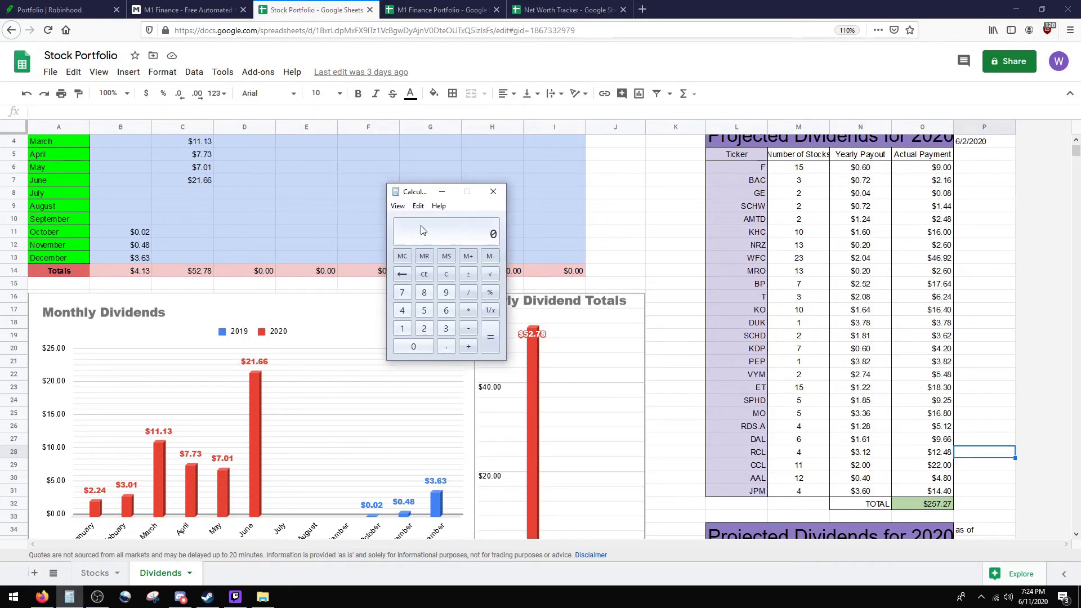
pyautogui.write('257*40')
pyautogui.press('Return')
pyautogui.click(487, 193)
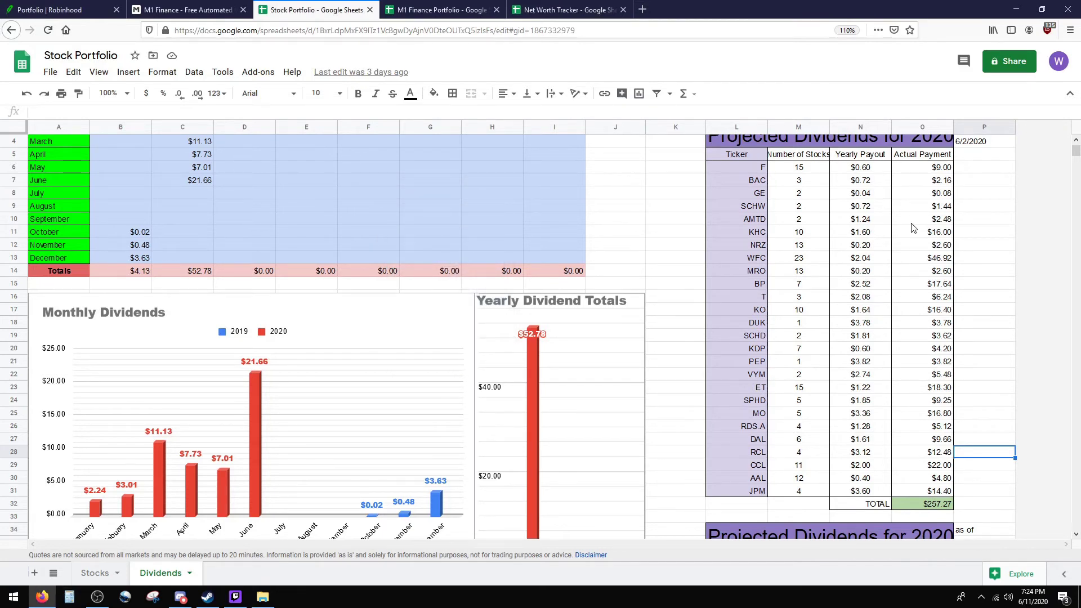
# Check today's date on the taskbar calendar and return to the Stocks sheet.
pyautogui.scroll(2, 897, 222)
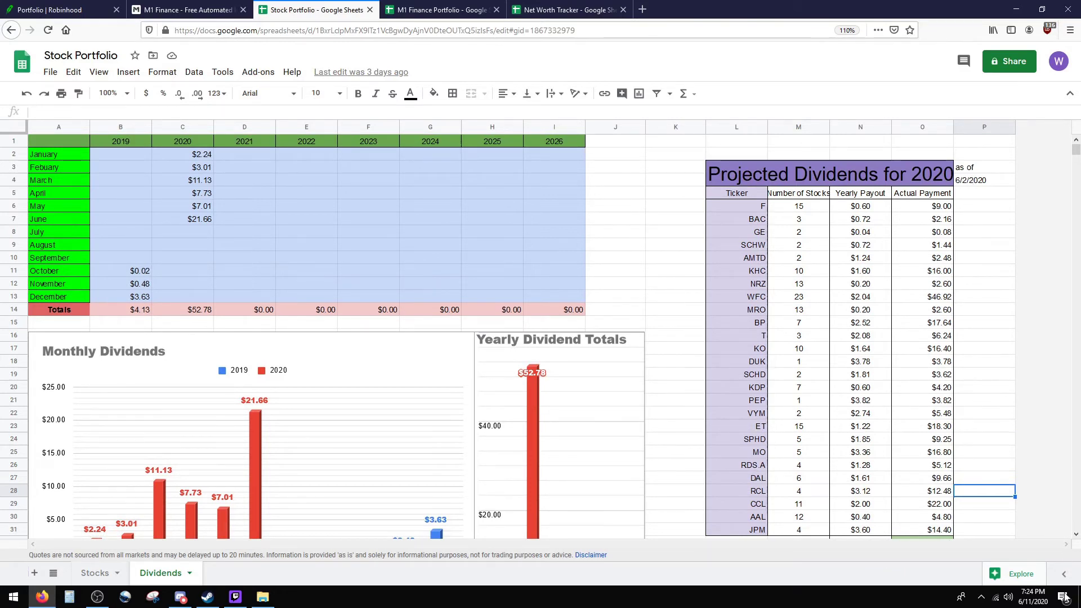
pyautogui.click(1033, 596)
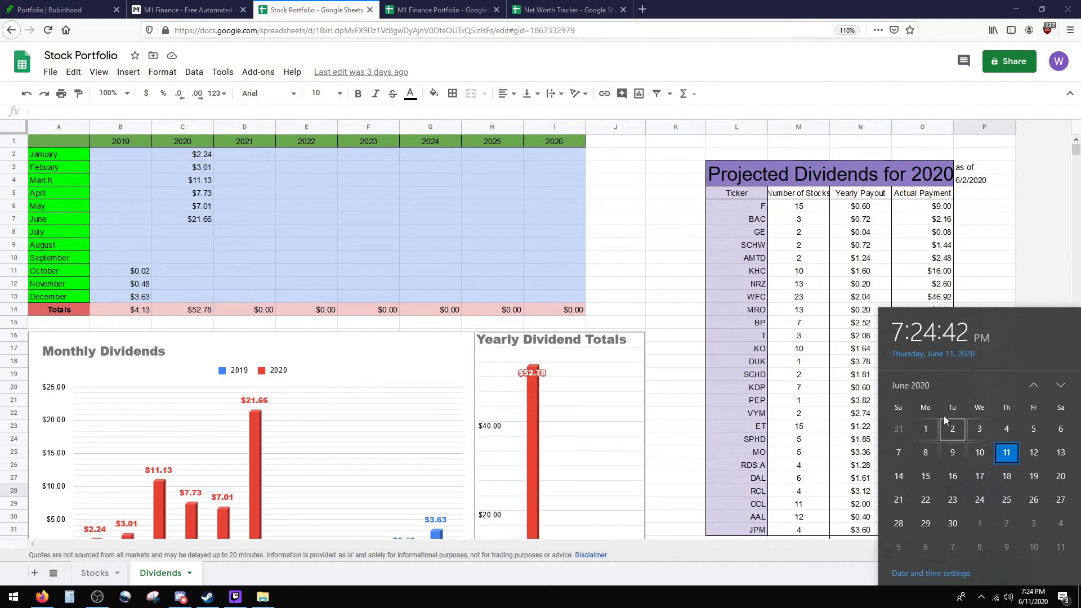
pyautogui.click(1006, 249)
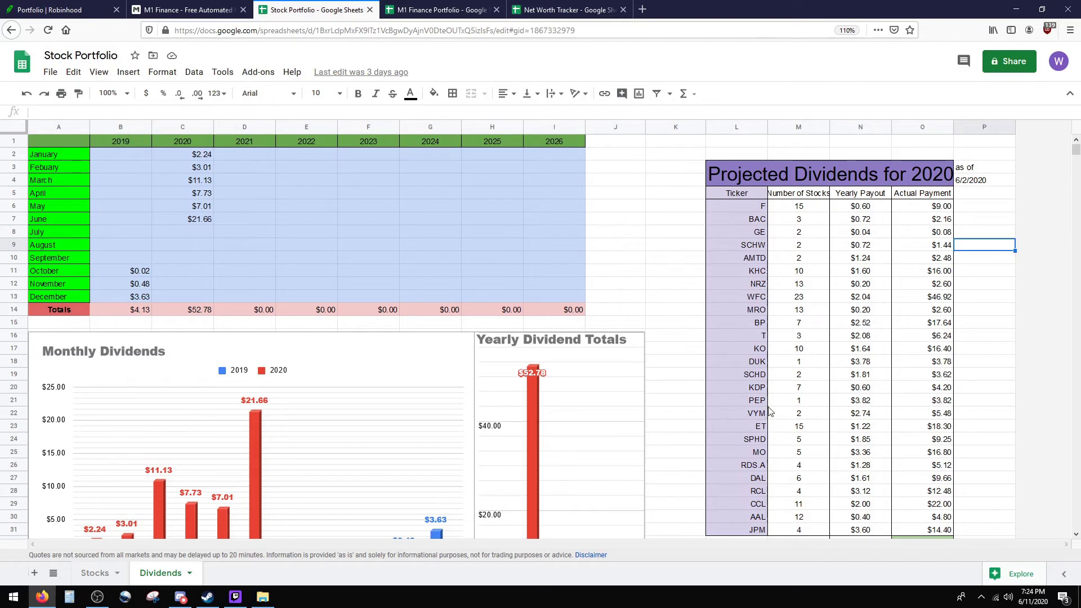
pyautogui.scroll(-1, 738, 380)
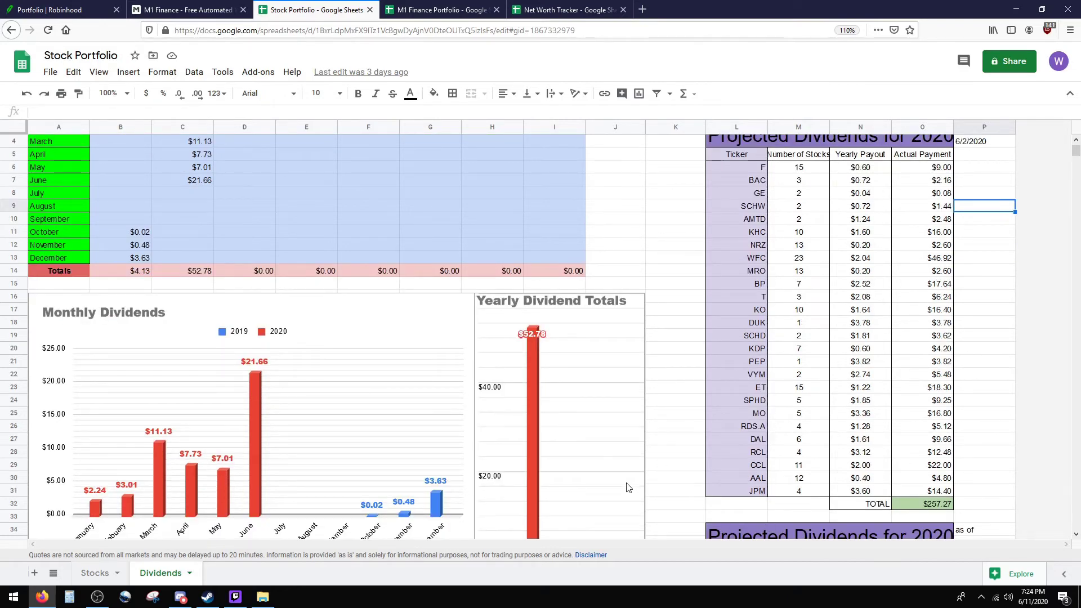
pyautogui.scroll(1, 749, 457)
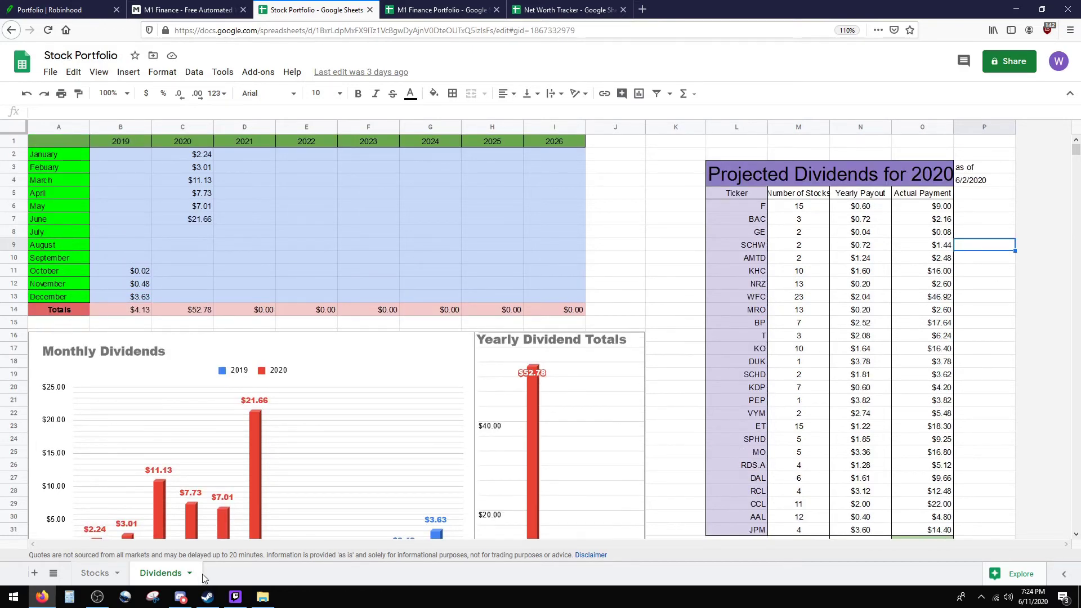
pyautogui.click(101, 575)
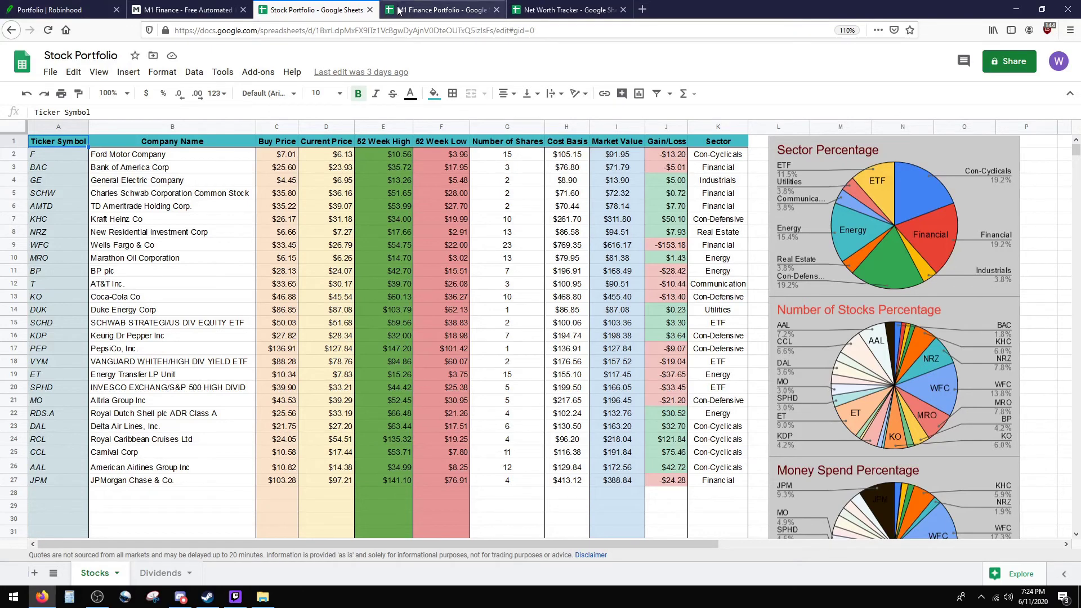
# Switch to the M1 Finance Portfolio spreadsheet and inspect May 2020's $4,393.05 value and $8.21 income.
pyautogui.click(439, 9)
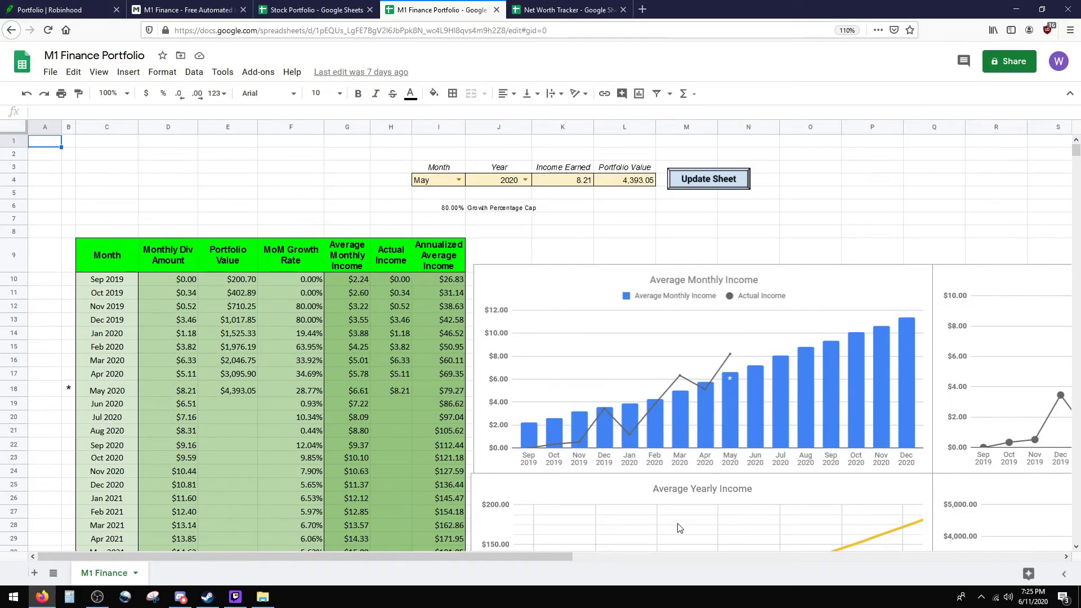
pyautogui.click(1033, 596)
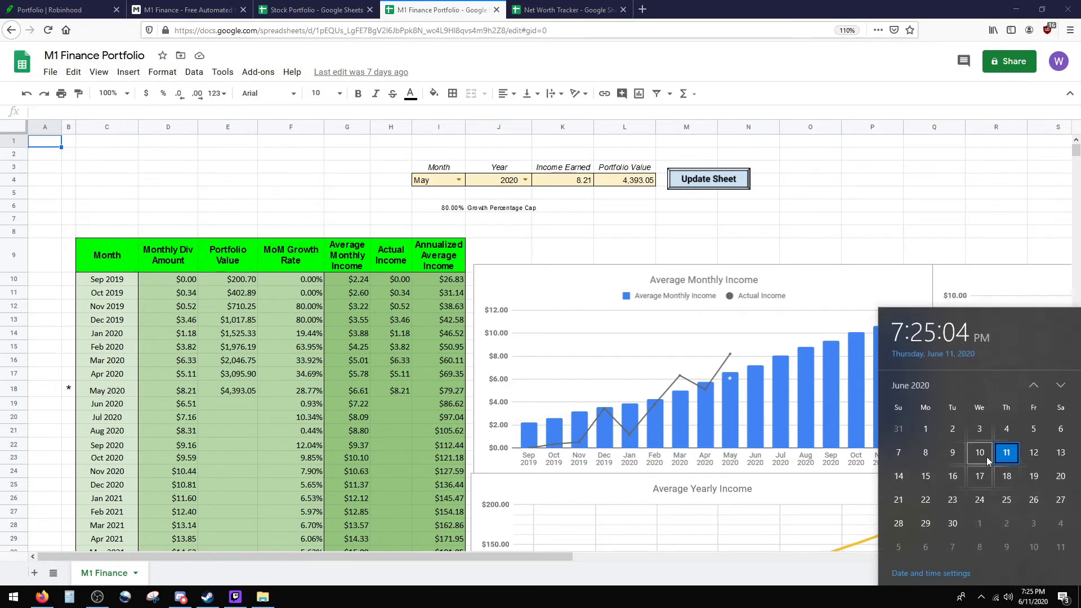
pyautogui.click(941, 196)
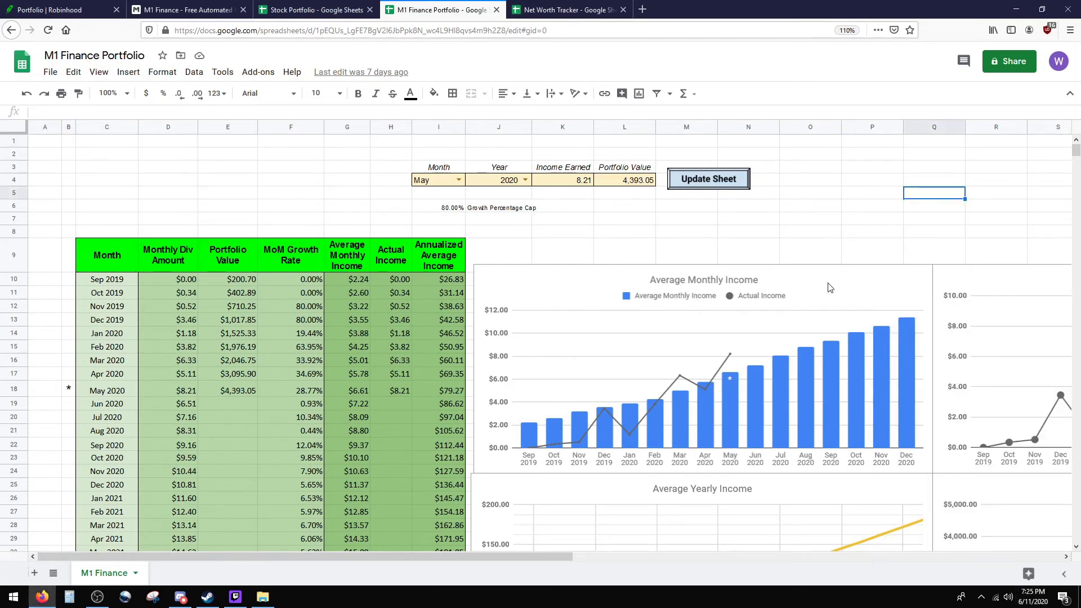
pyautogui.click(241, 392)
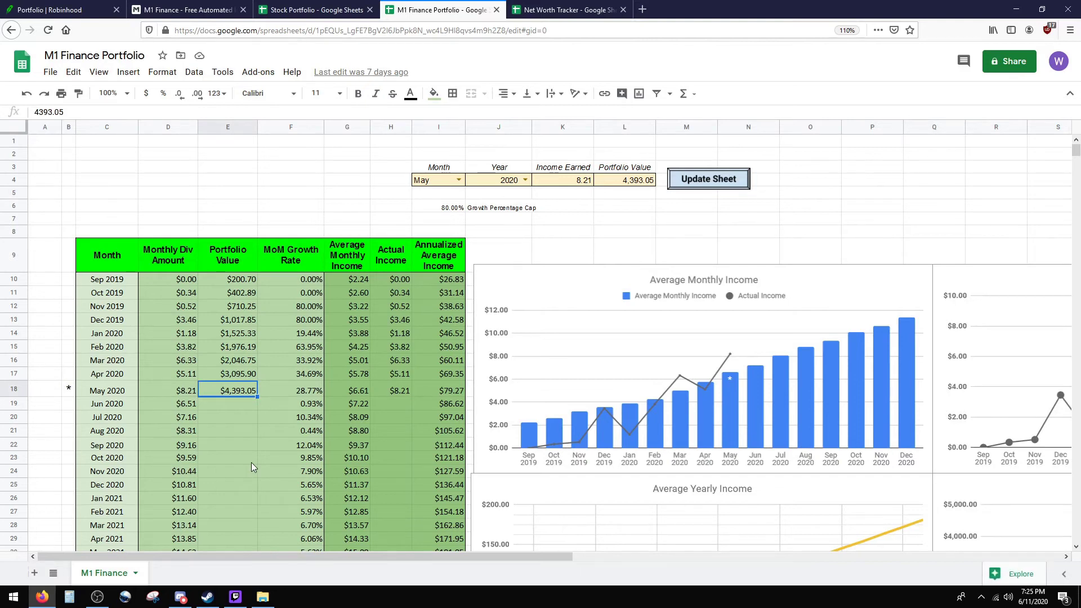
pyautogui.click(376, 385)
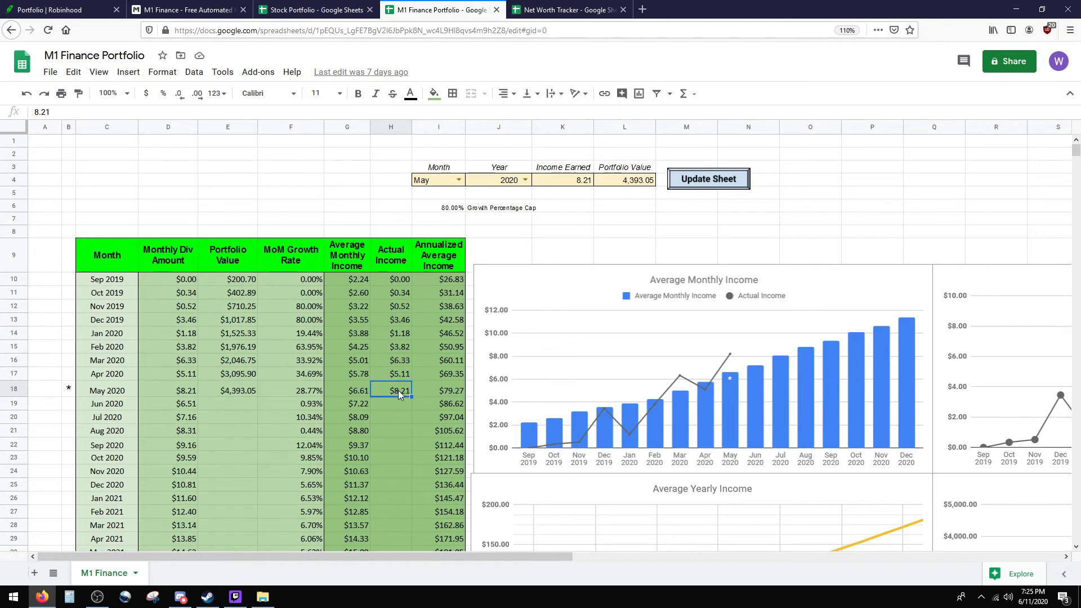
pyautogui.press('Delete')
pyautogui.click(406, 457)
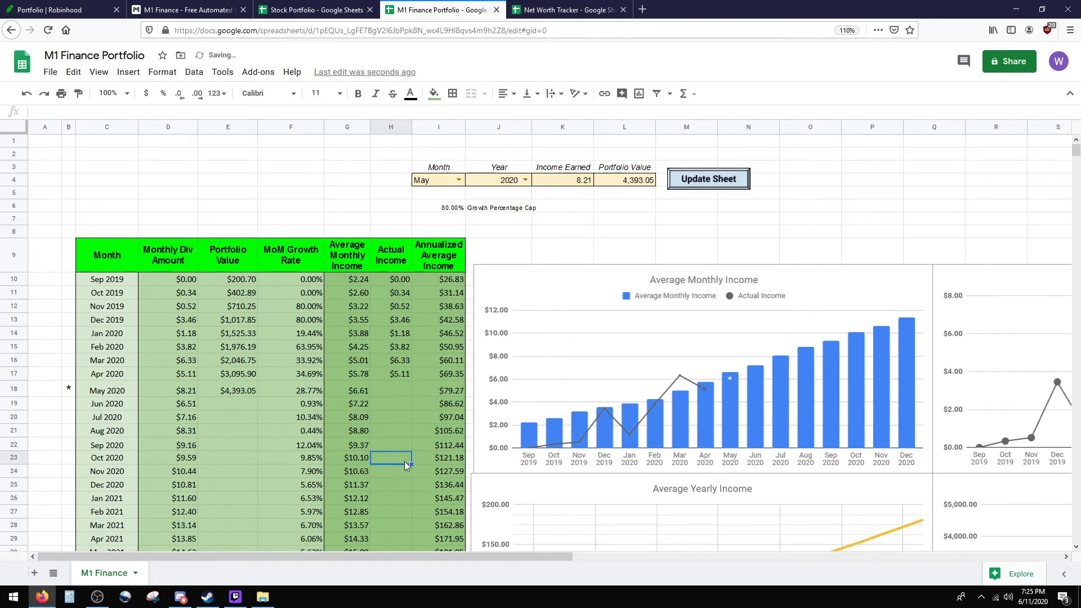
pyautogui.hotkey('ctrl', 'z')
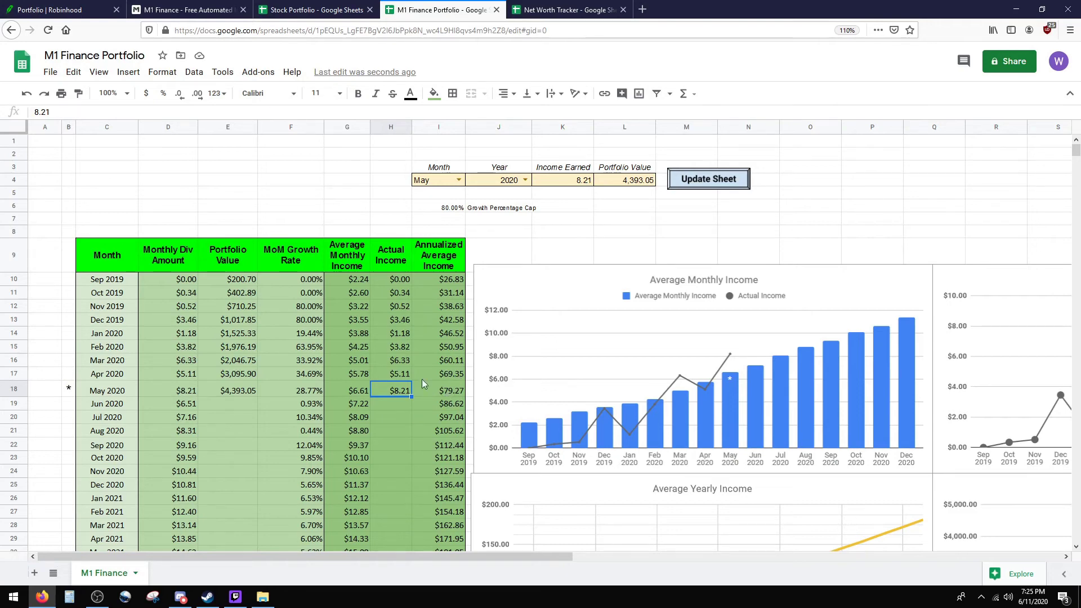
pyautogui.scroll(-2, 378, 456)
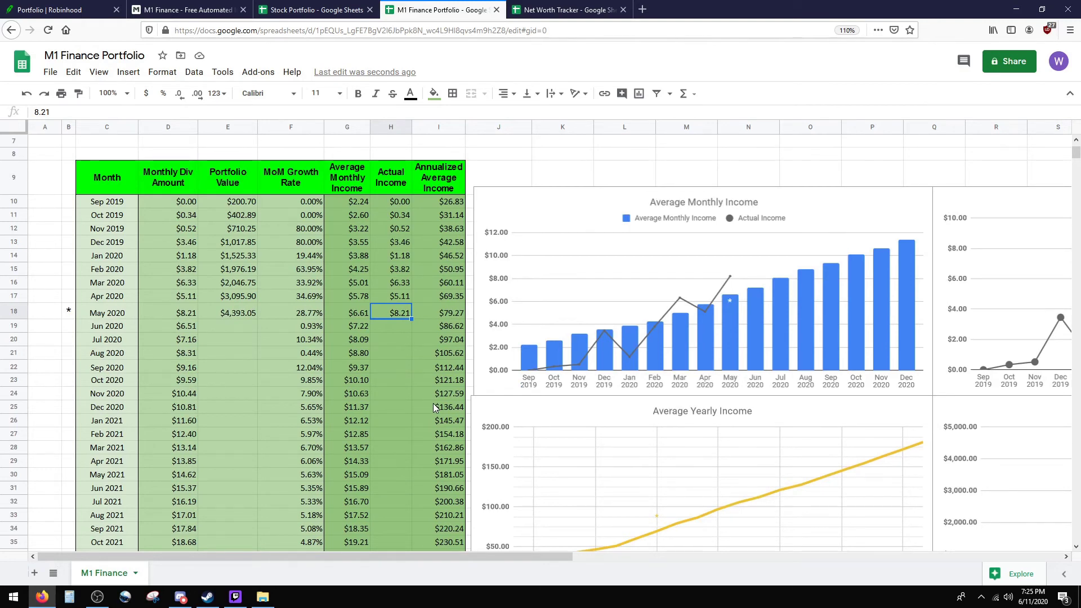
pyautogui.click(70, 596)
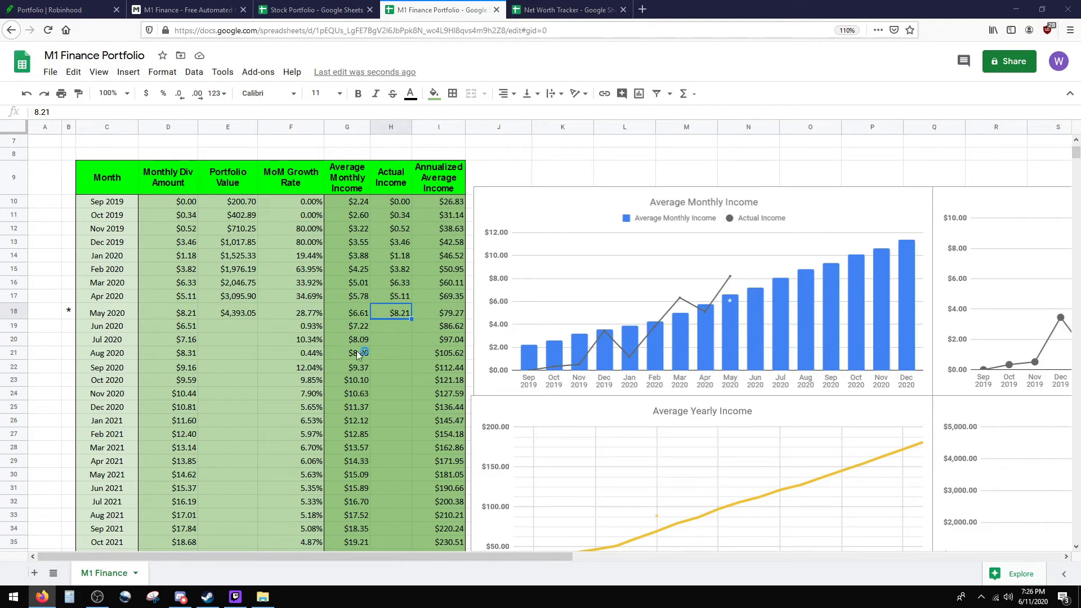
pyautogui.write('80*')
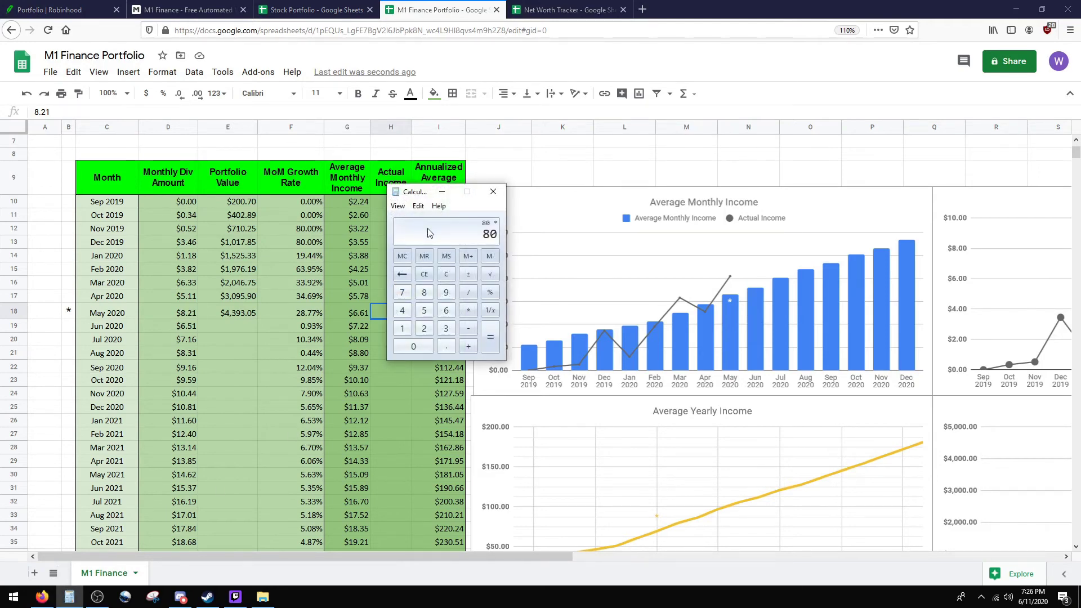
pyautogui.write('65')
pyautogui.press('Return')
pyautogui.click(492, 193)
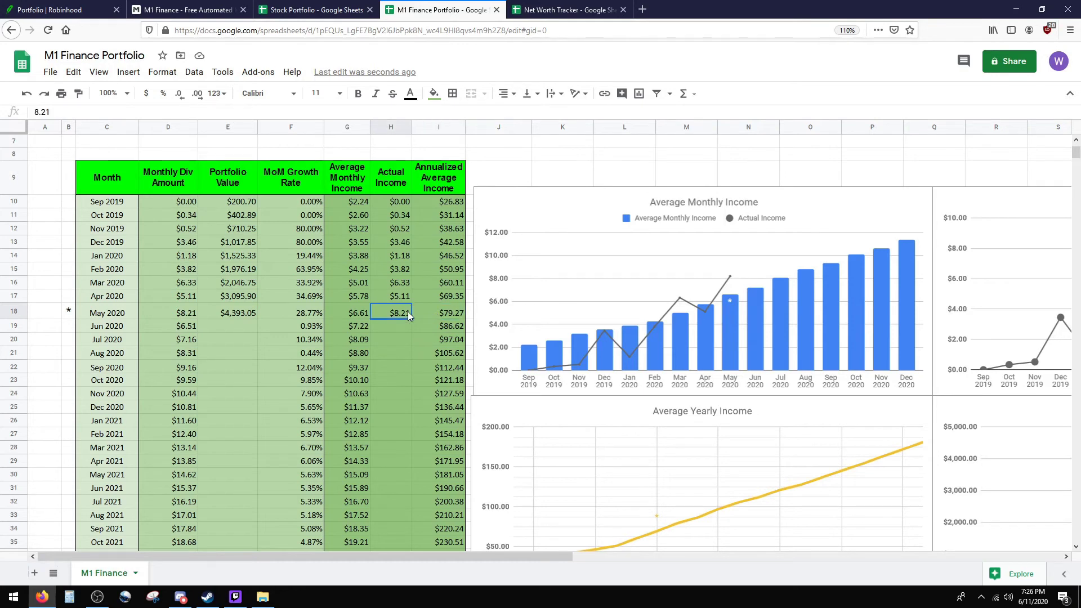
# Sum the early months' actual income, then scroll right to fully show both Monthly Income charts.
pyautogui.moveTo(393, 205); pyautogui.dragTo(390, 266)
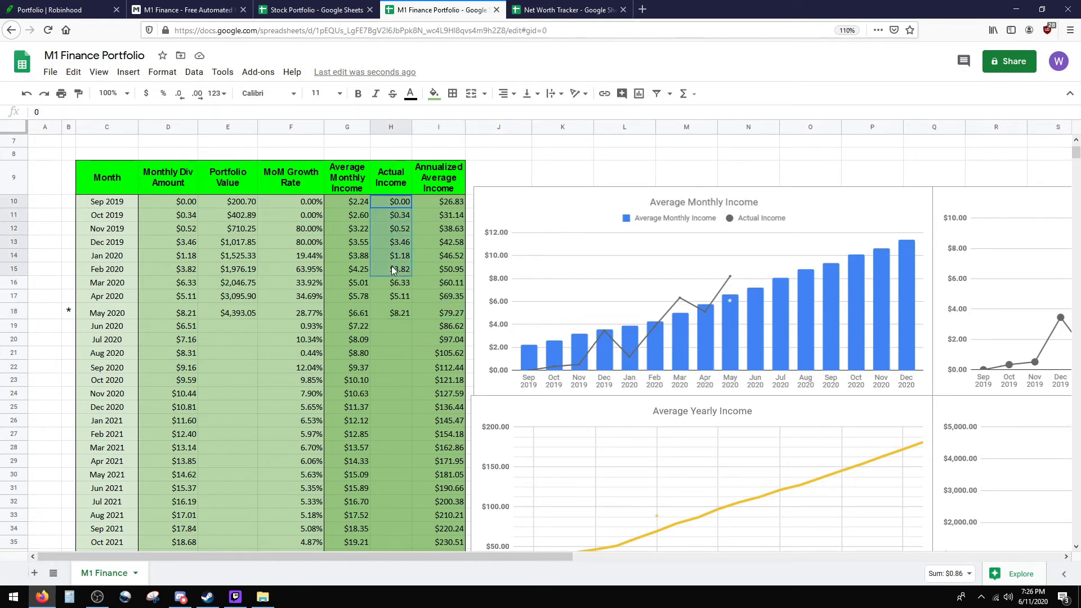
pyautogui.click(397, 318)
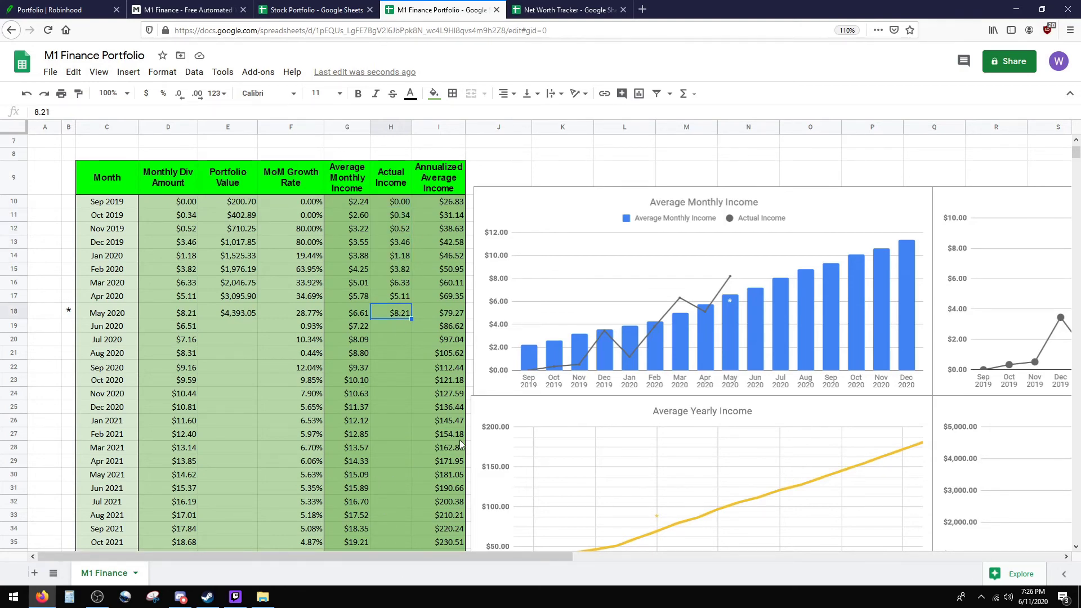
pyautogui.scroll(2, 459, 440)
pyautogui.scroll(-1, 458, 440)
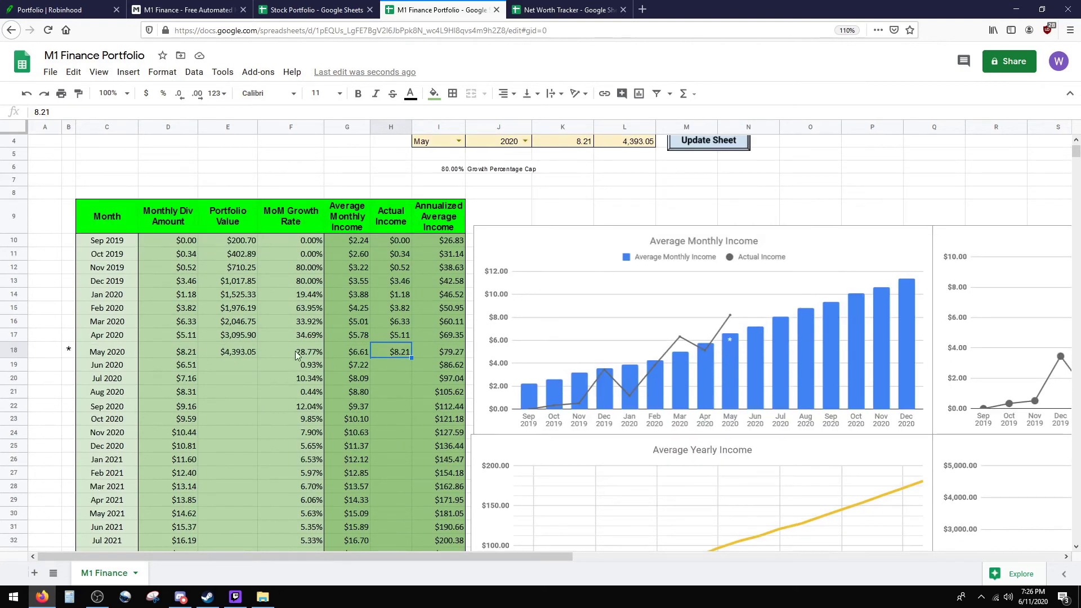
pyautogui.hscroll(3, 376, 553)
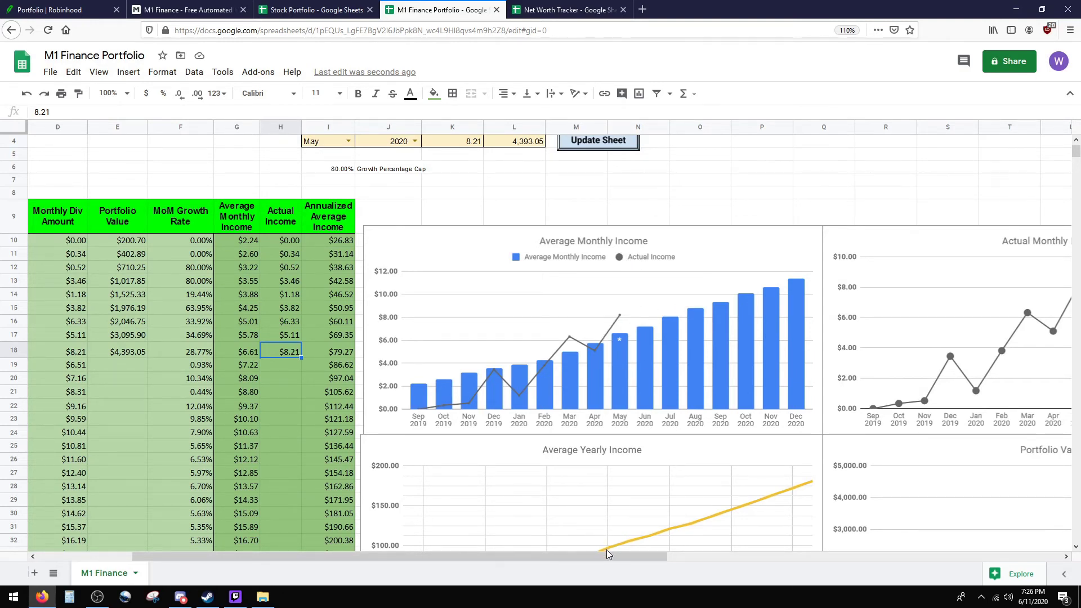
pyautogui.moveTo(609, 555); pyautogui.dragTo(800, 542)
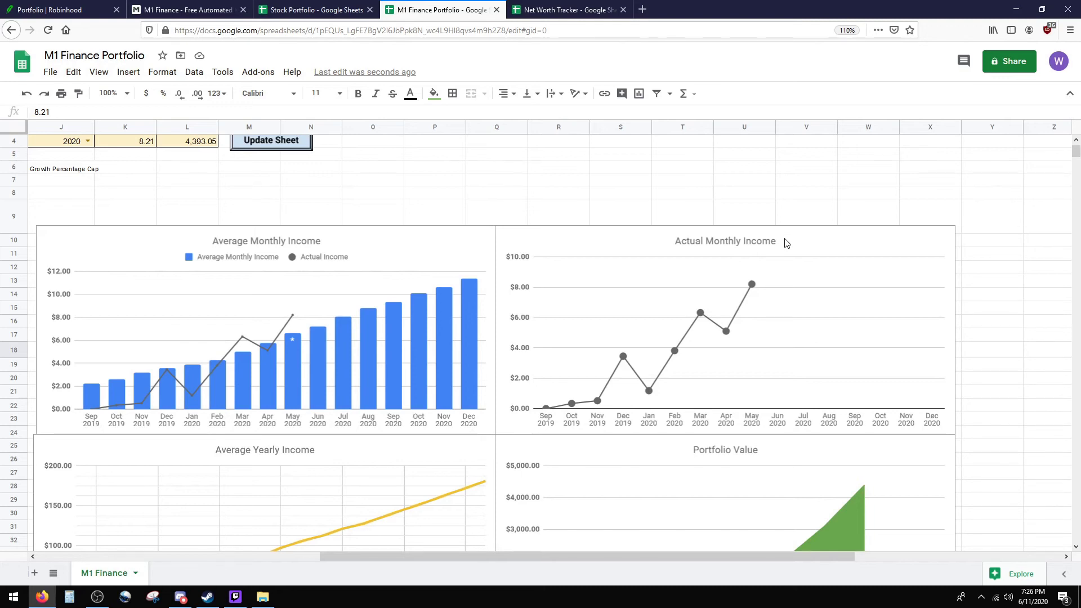
pyautogui.scroll(-5, 642, 287)
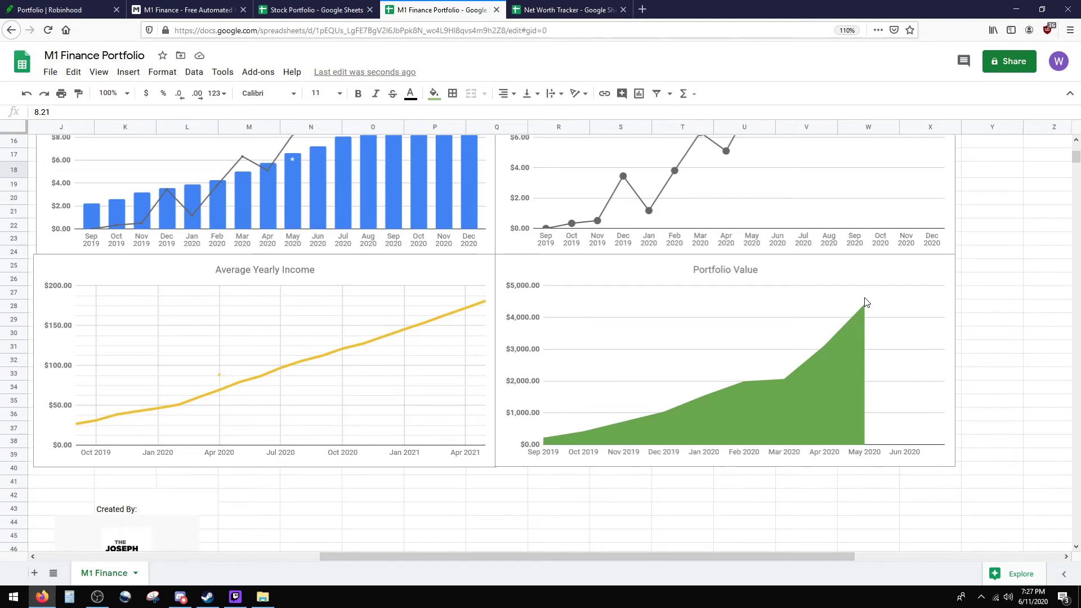
pyautogui.click(1022, 596)
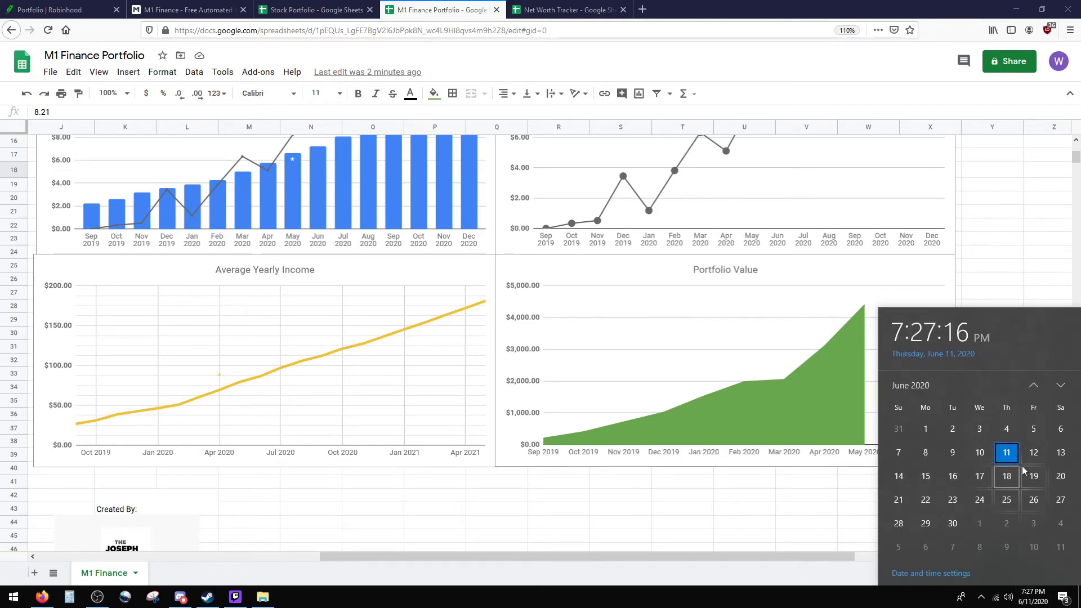
pyautogui.click(1061, 385)
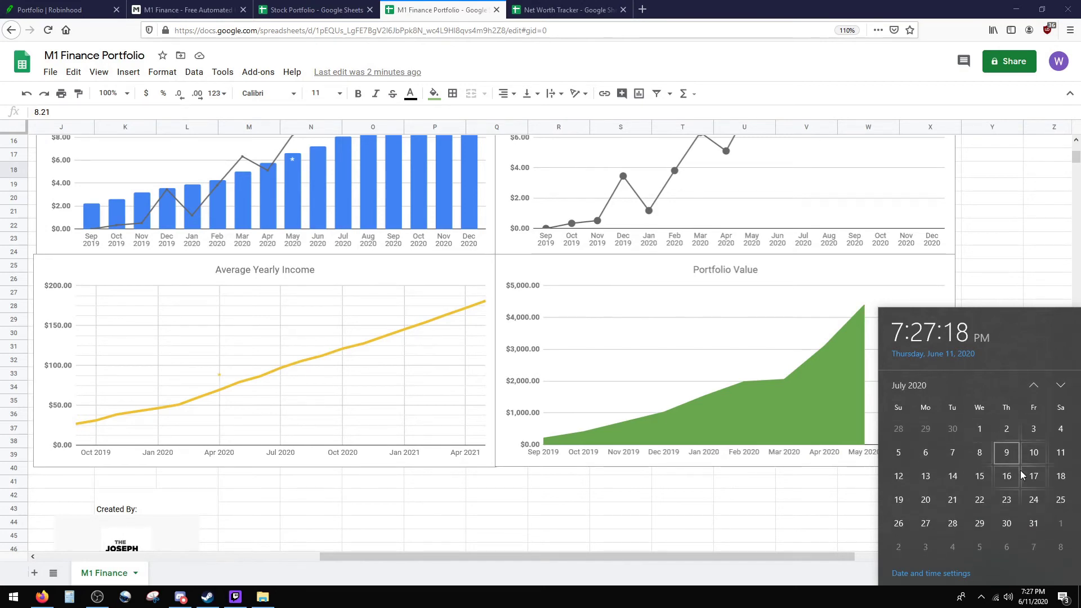
pyautogui.click(1034, 385)
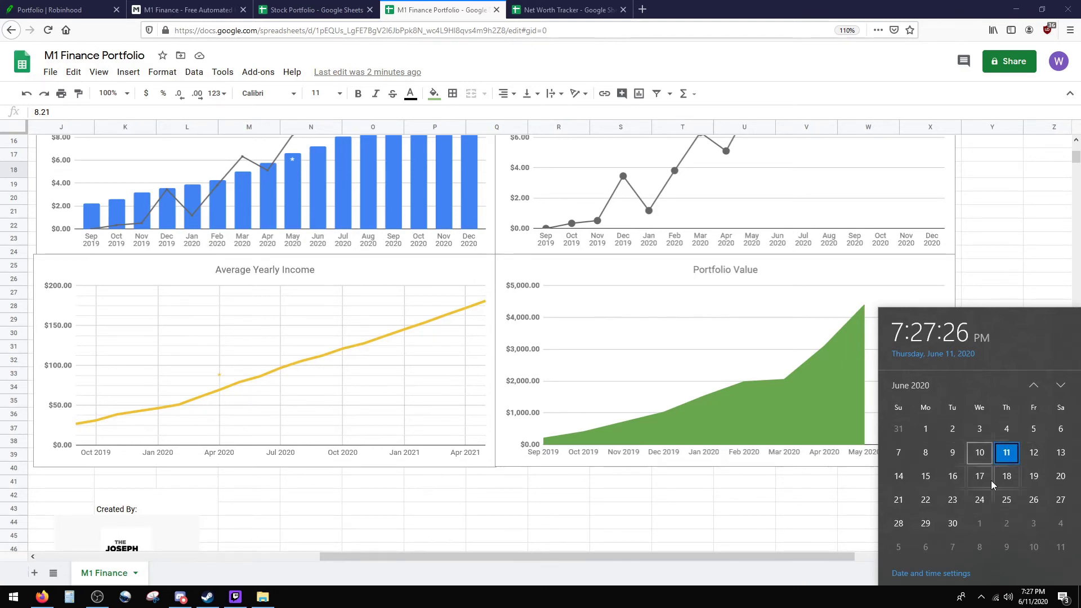
pyautogui.click(1008, 227)
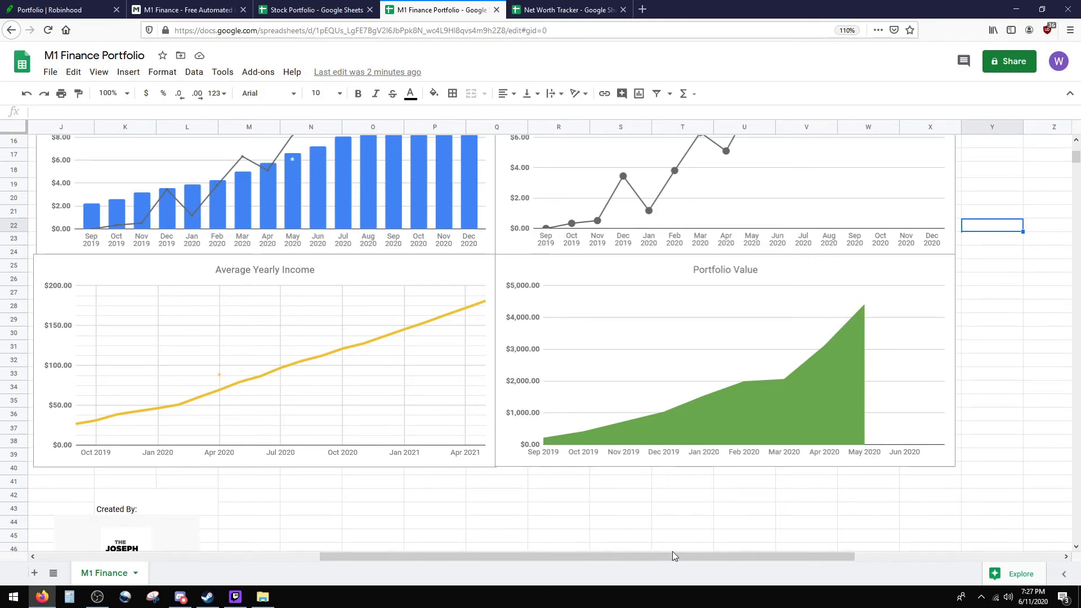
pyautogui.moveTo(668, 556); pyautogui.dragTo(382, 427)
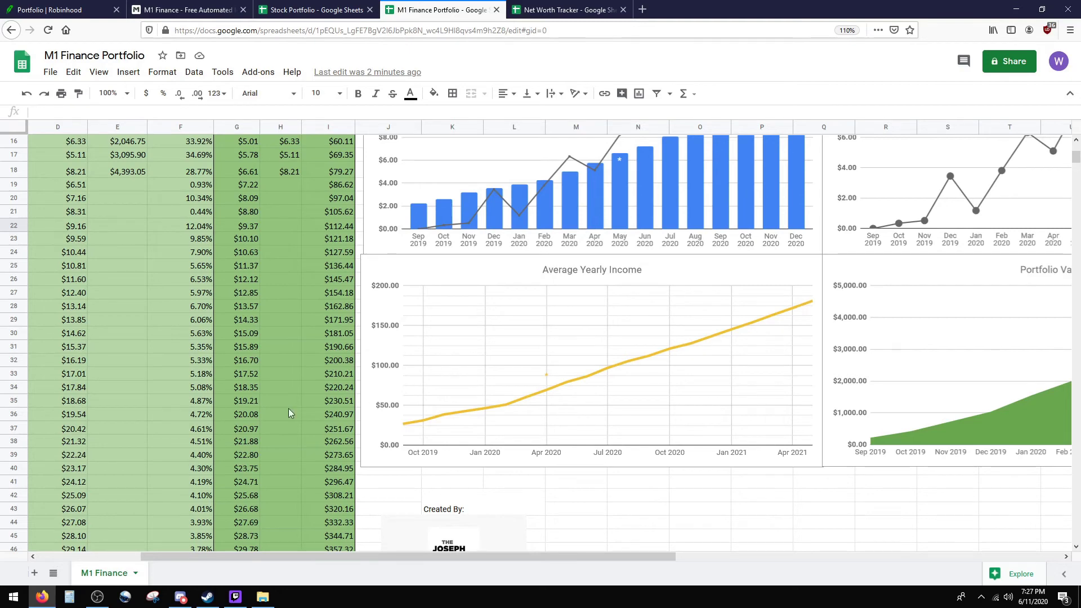
pyautogui.scroll(1, 87, 434)
pyautogui.moveTo(389, 556); pyautogui.dragTo(285, 557)
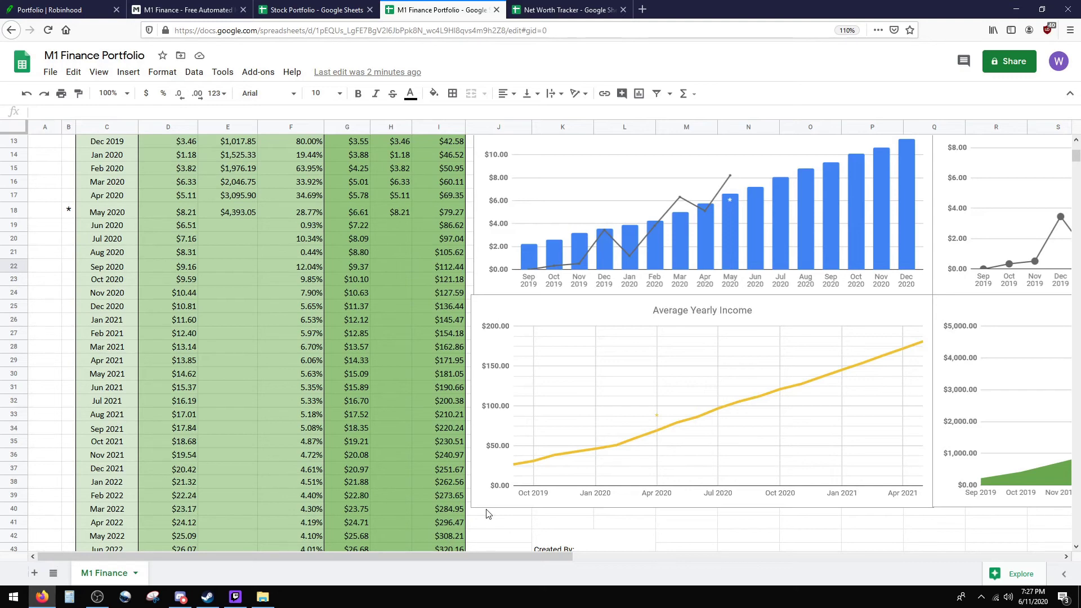
pyautogui.scroll(3, 389, 241)
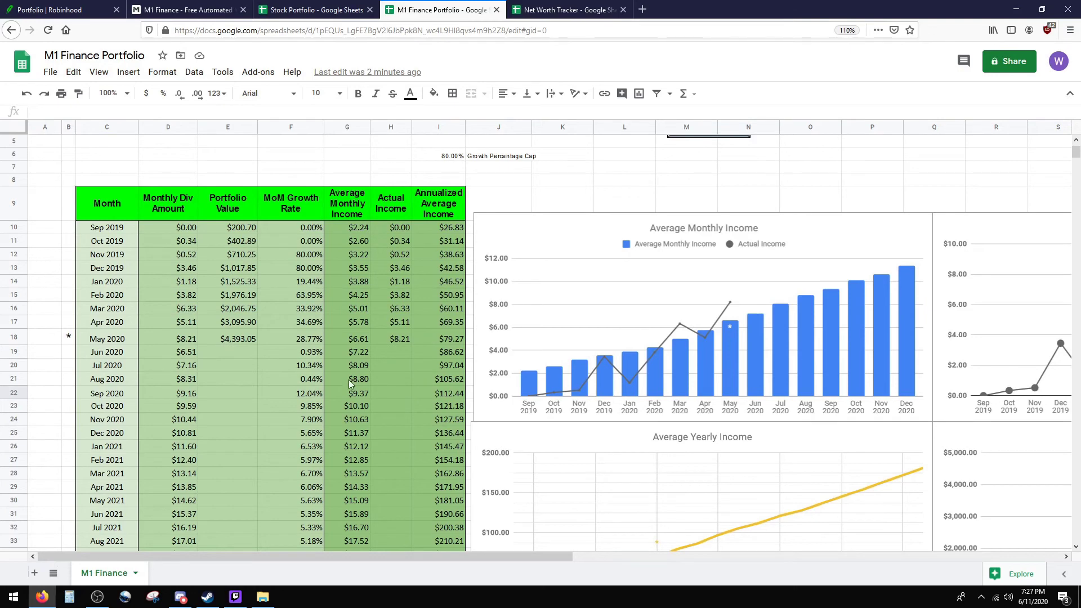
pyautogui.click(304, 354)
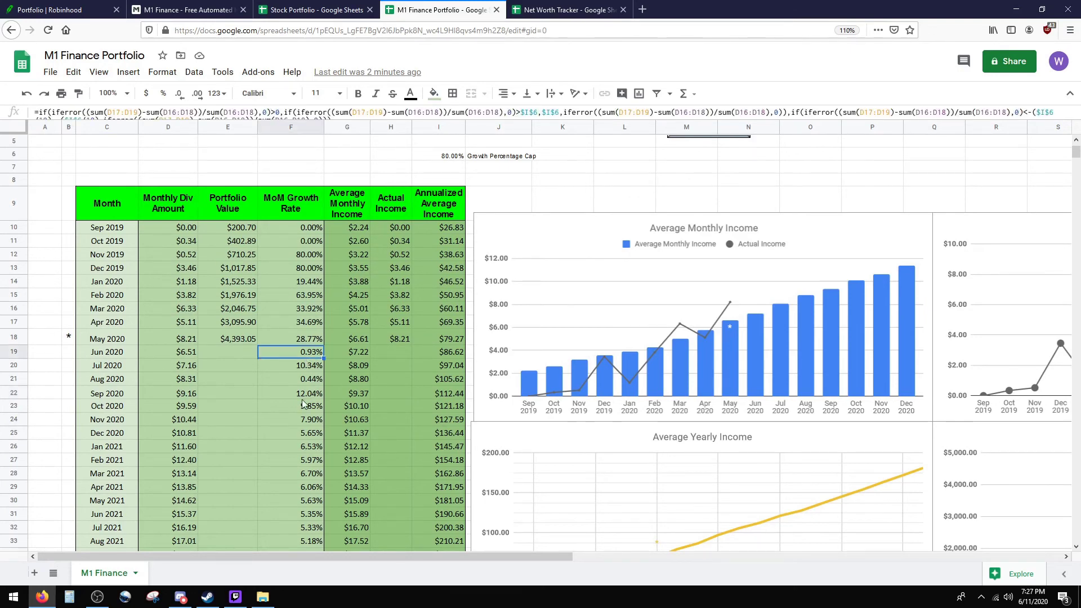
pyautogui.click(456, 364)
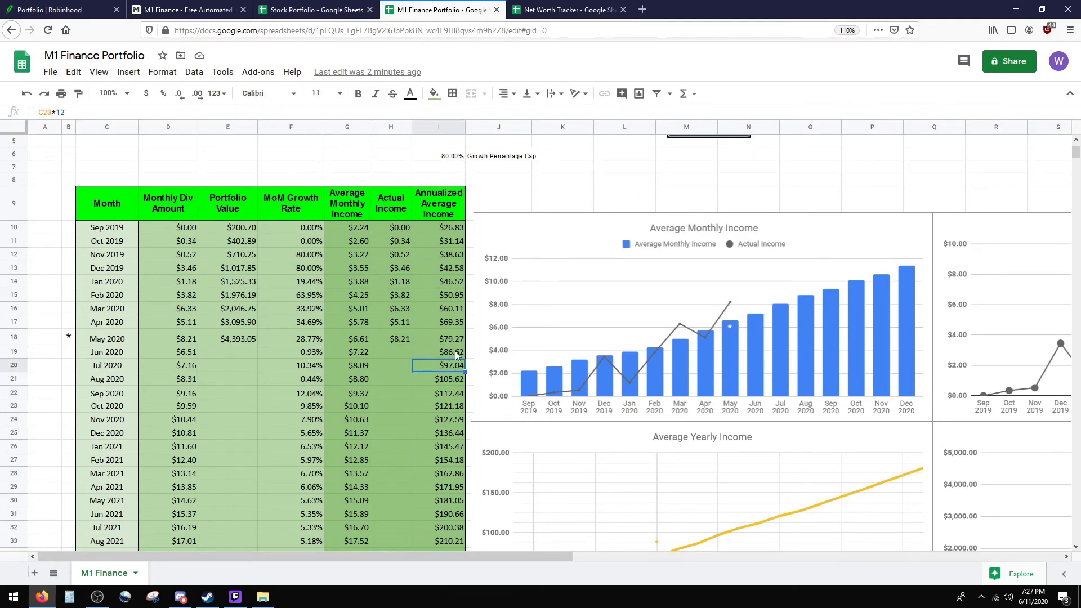
pyautogui.scroll(1, 454, 342)
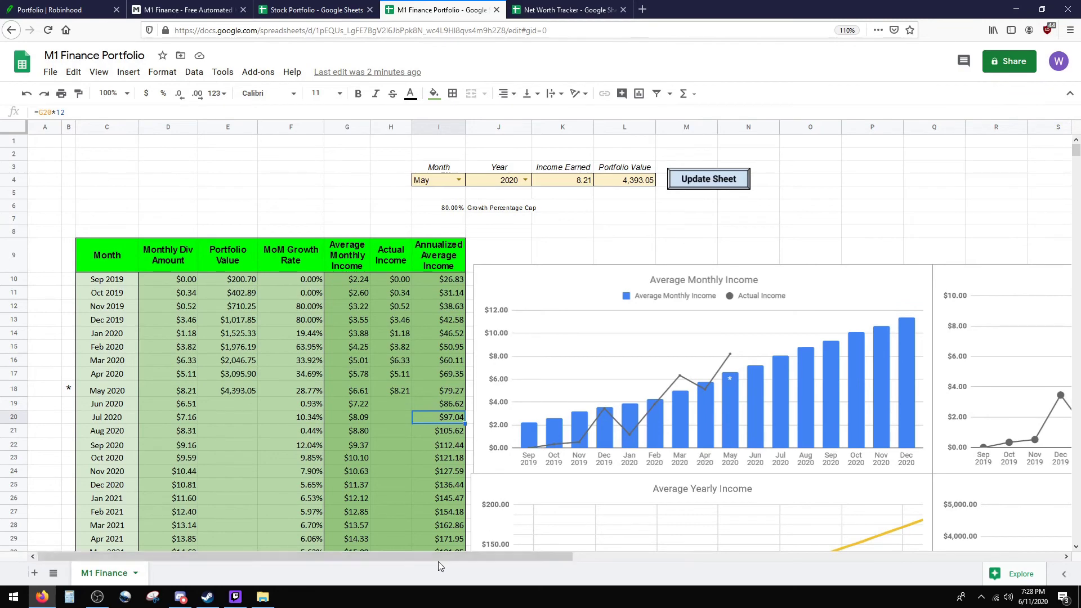
# Switch to the Net Worth Tracker and check the Watch Loan and Car Loan balances, including 6/20.
pyautogui.click(563, 10)
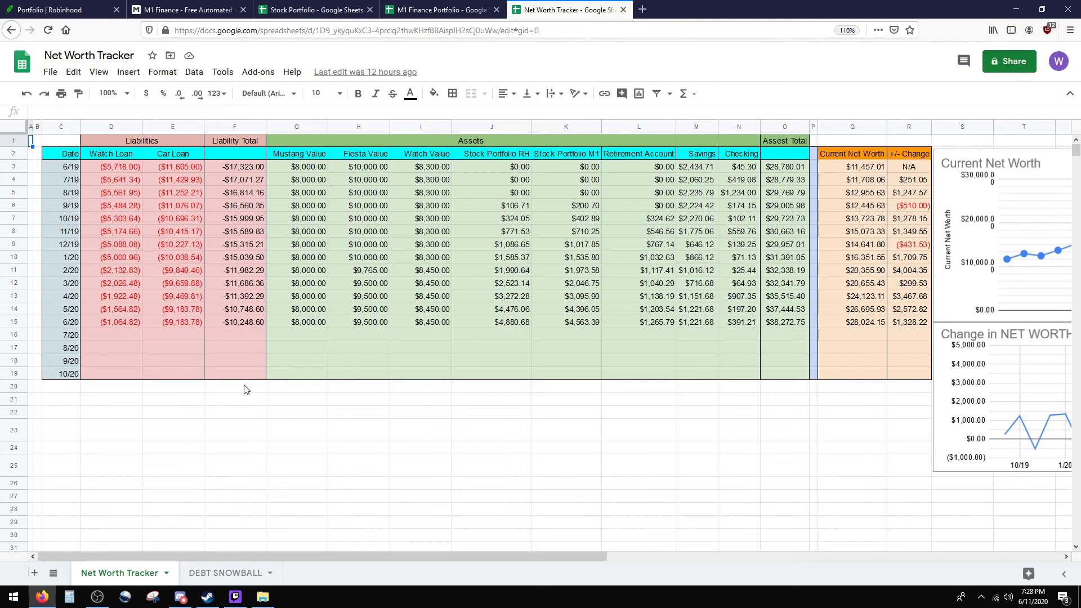
pyautogui.click(116, 324)
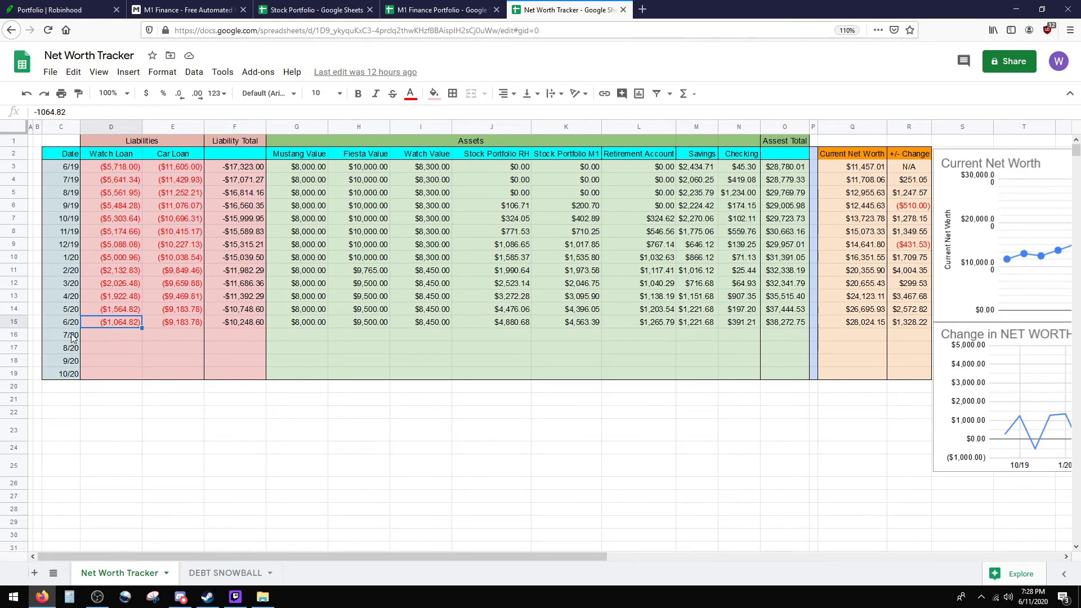
pyautogui.moveTo(109, 165); pyautogui.dragTo(122, 318)
pyautogui.click(122, 322)
pyautogui.moveTo(172, 193); pyautogui.dragTo(181, 273)
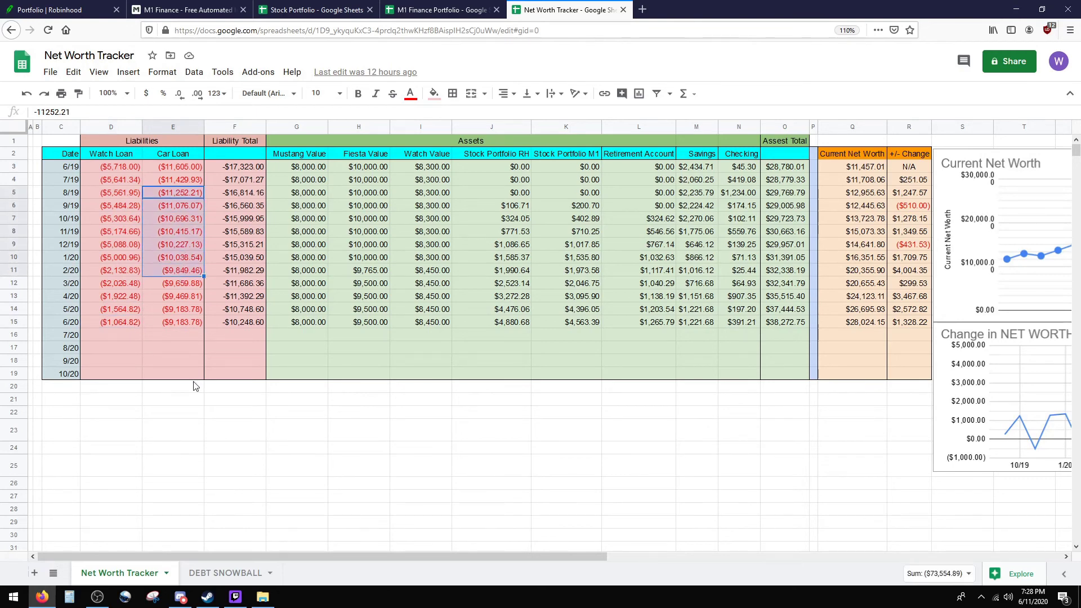
pyautogui.click(186, 323)
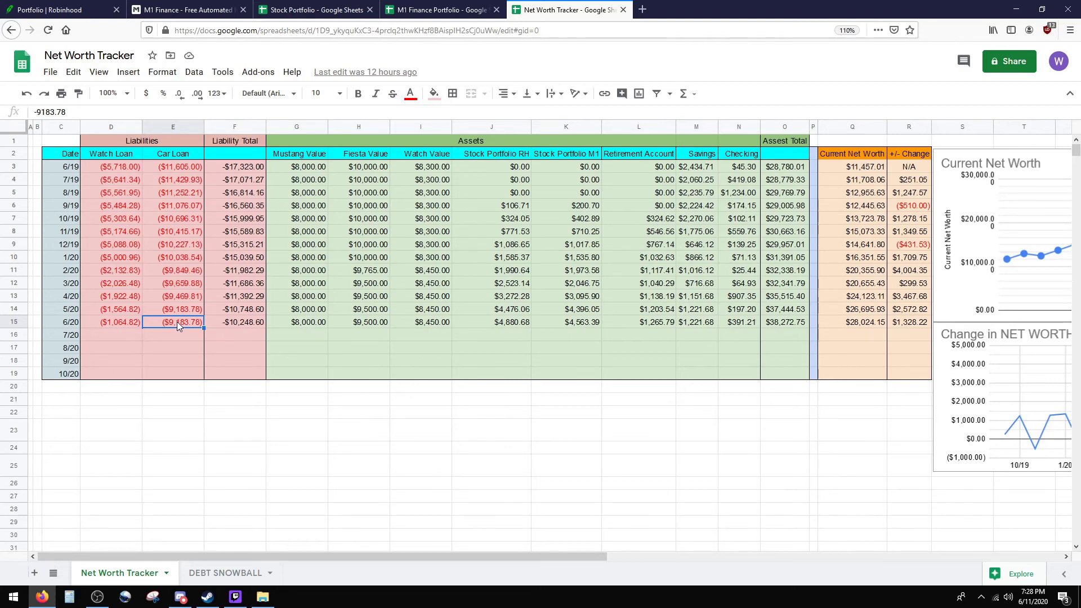
# Check the Mustang, Fiesta and Watch values and their recent sums, plus the latest account balances.
pyautogui.click(307, 318)
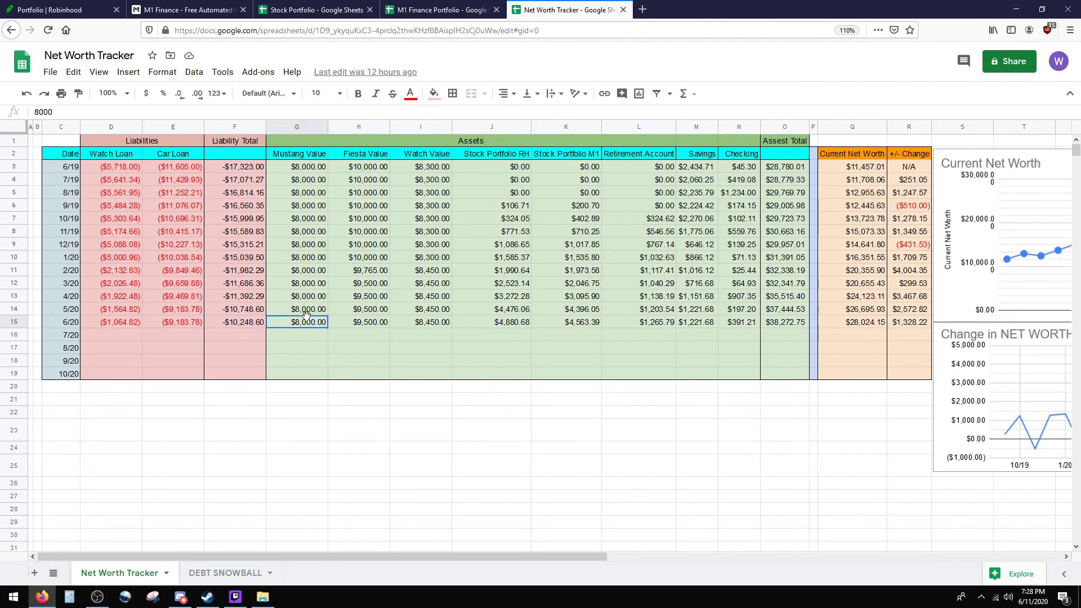
pyautogui.moveTo(307, 317); pyautogui.dragTo(432, 176)
pyautogui.click(430, 235)
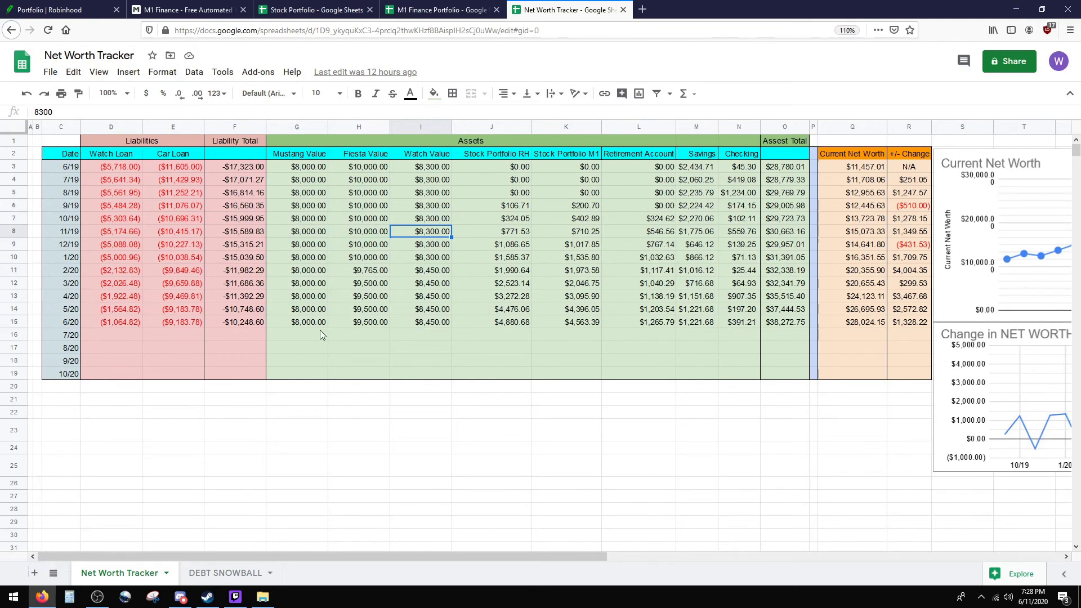
pyautogui.moveTo(315, 323); pyautogui.dragTo(364, 276)
pyautogui.click(368, 322)
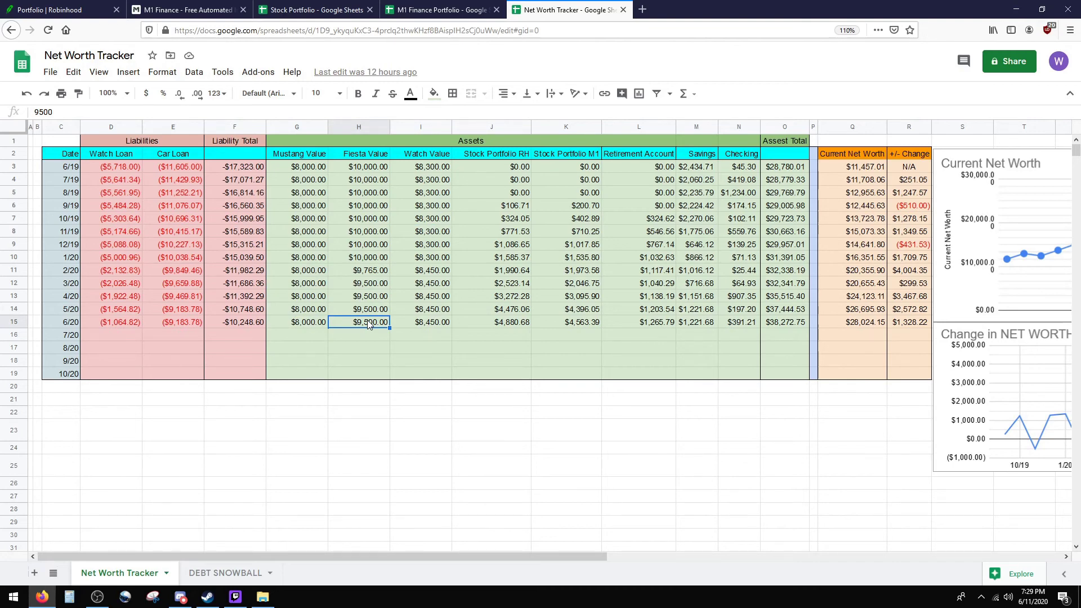
pyautogui.moveTo(414, 323); pyautogui.dragTo(430, 260)
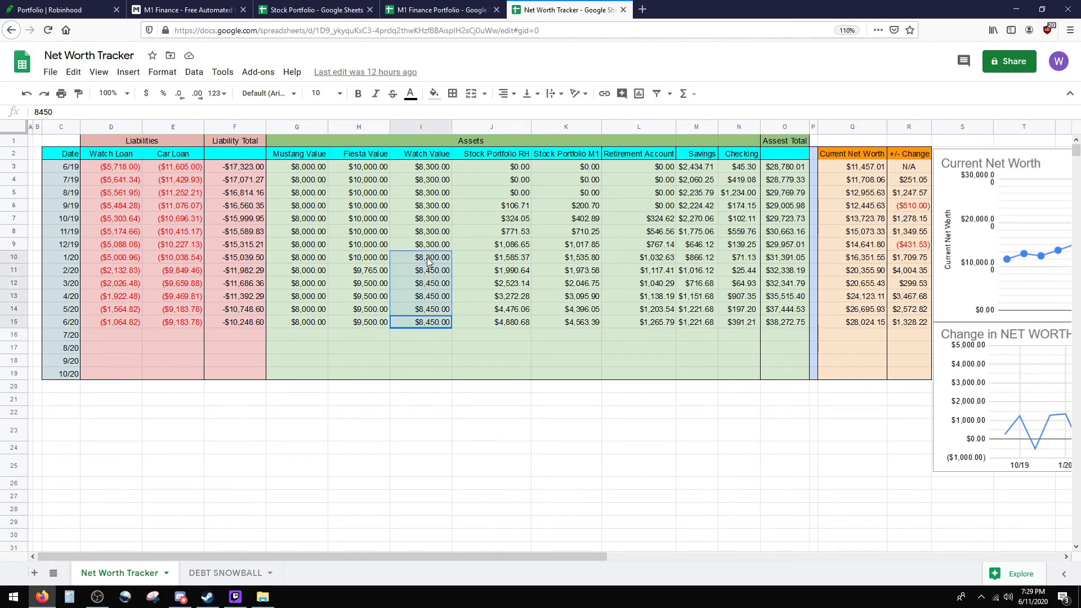
pyautogui.click(433, 323)
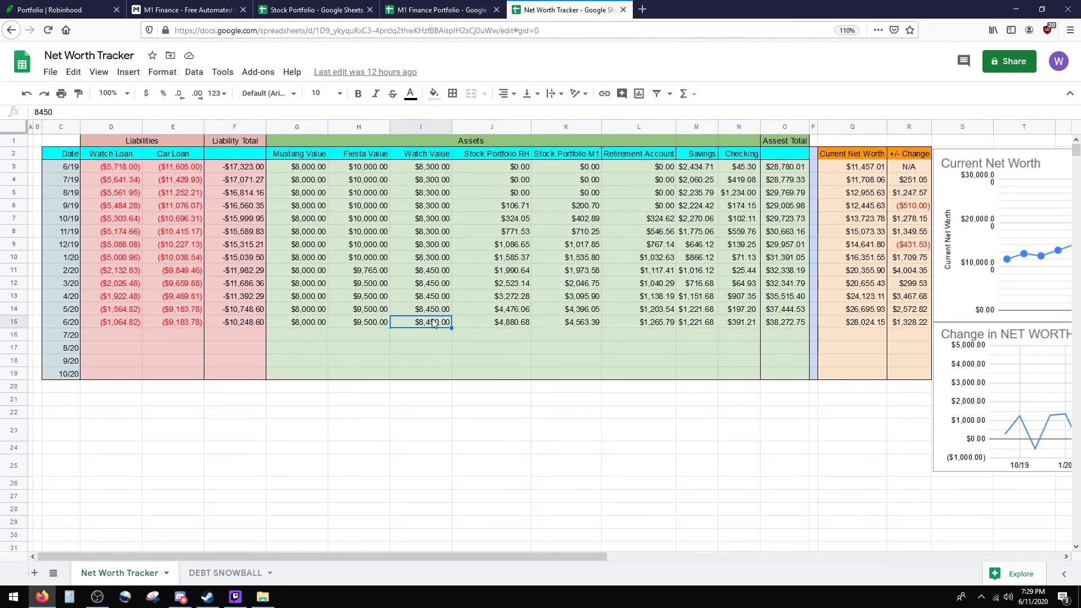
pyautogui.moveTo(297, 296); pyautogui.dragTo(416, 323)
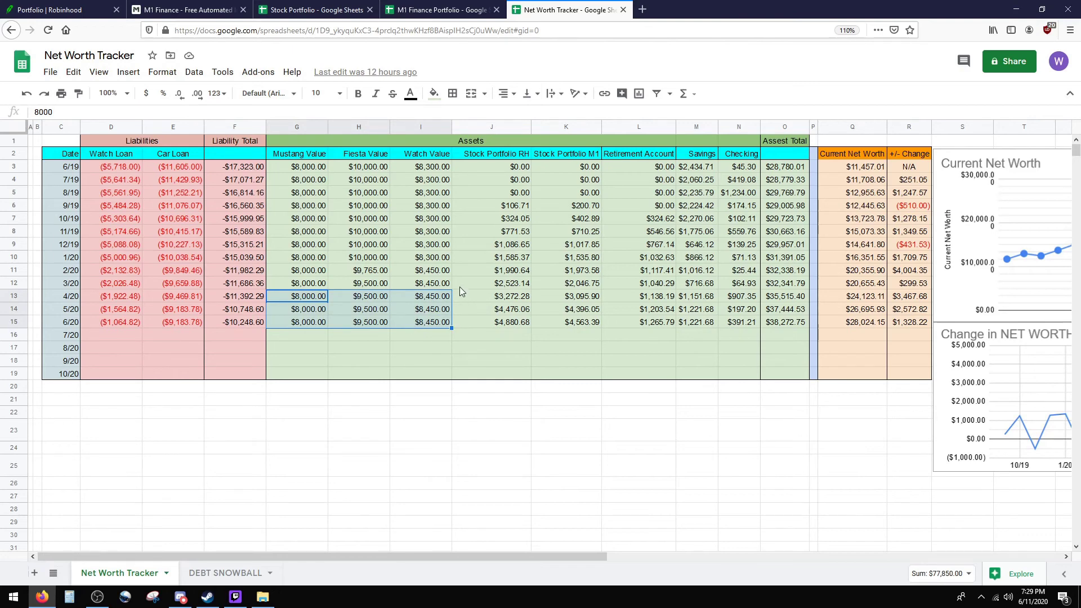
pyautogui.moveTo(490, 290); pyautogui.dragTo(767, 326)
pyautogui.moveTo(566, 374); pyautogui.dragTo(591, 400)
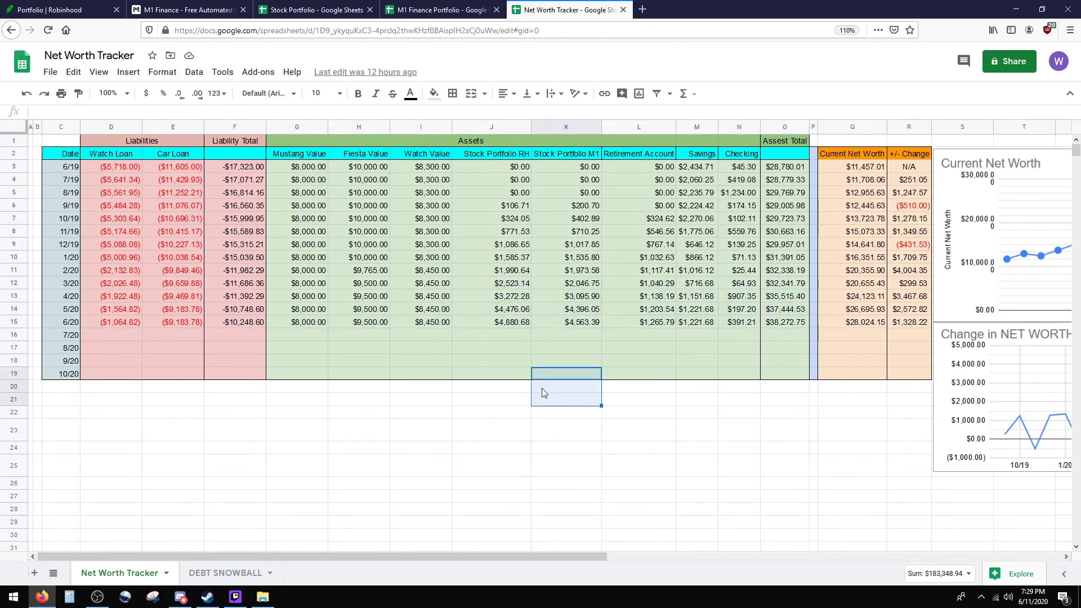
pyautogui.click(491, 359)
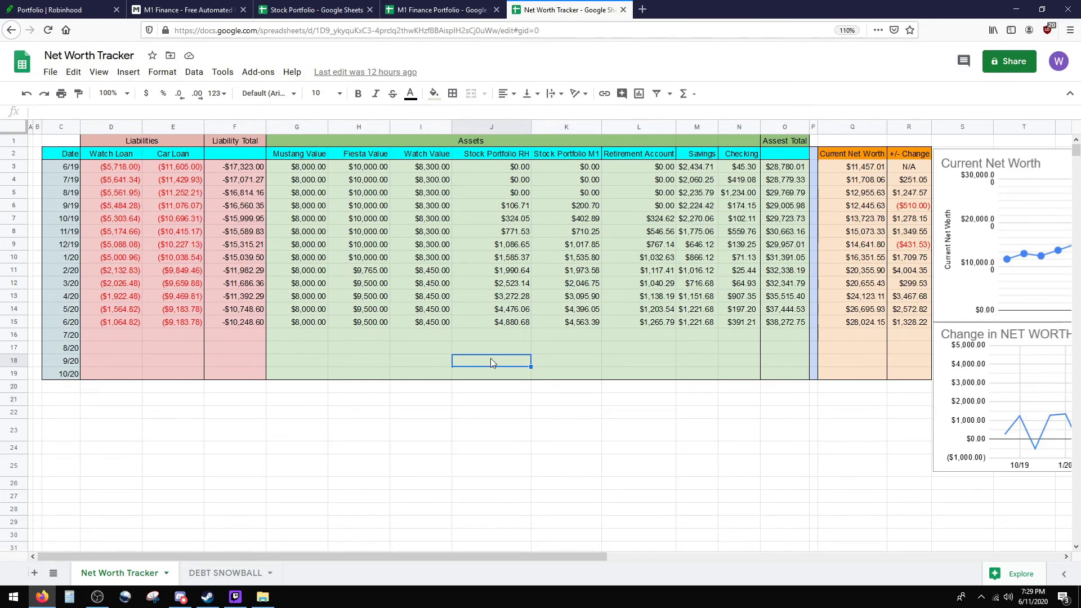
# Sum recent stock portfolio, retirement, savings and checking balances, then scroll right to both net worth charts.
pyautogui.moveTo(513, 275); pyautogui.dragTo(664, 321)
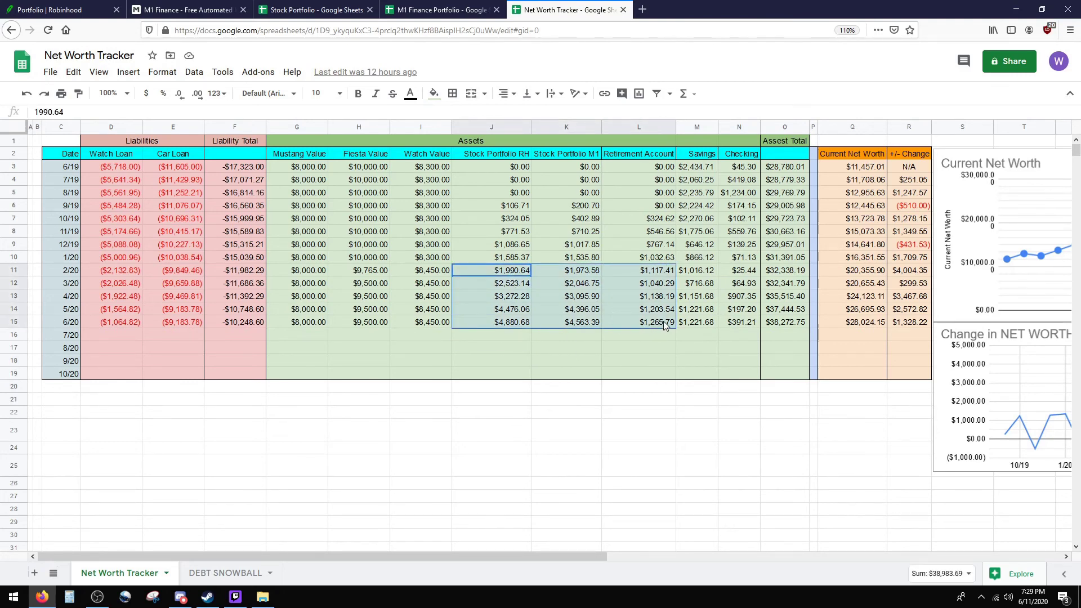
pyautogui.moveTo(689, 275); pyautogui.dragTo(746, 315)
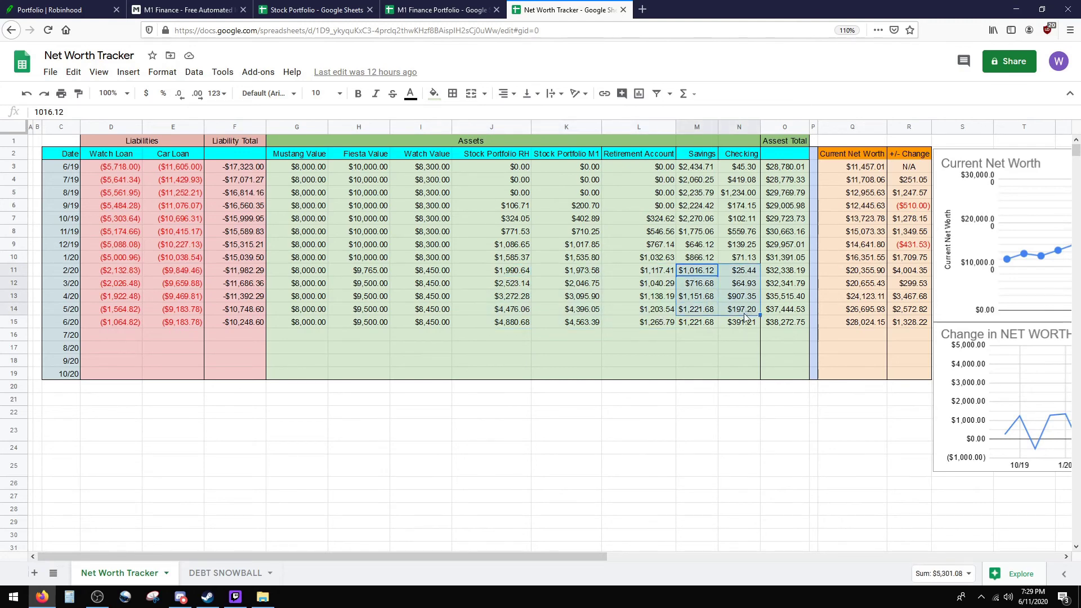
pyautogui.click(496, 401)
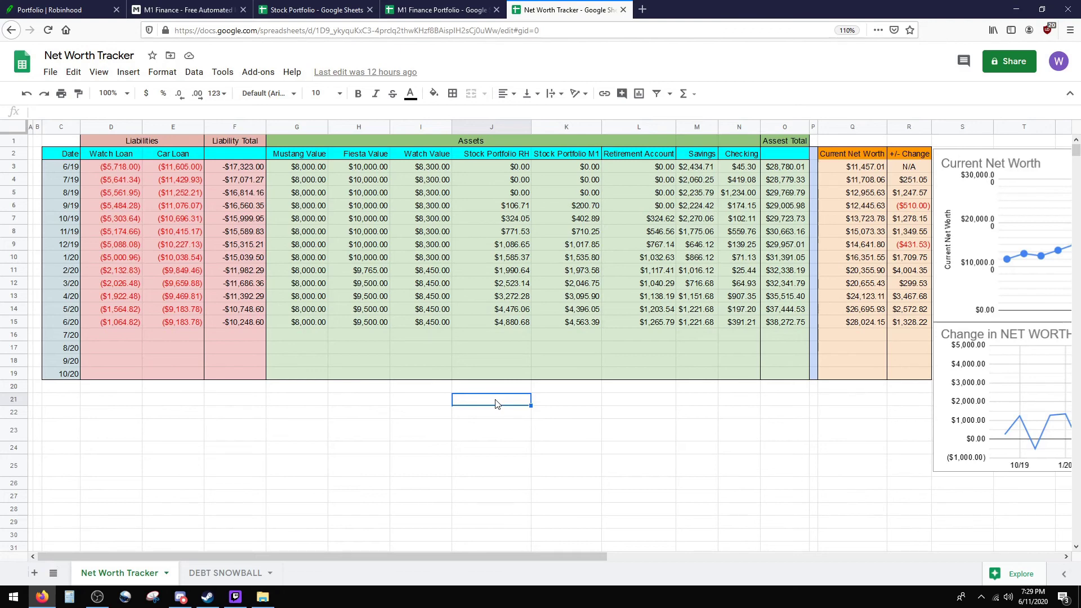
pyautogui.moveTo(276, 283); pyautogui.dragTo(429, 325)
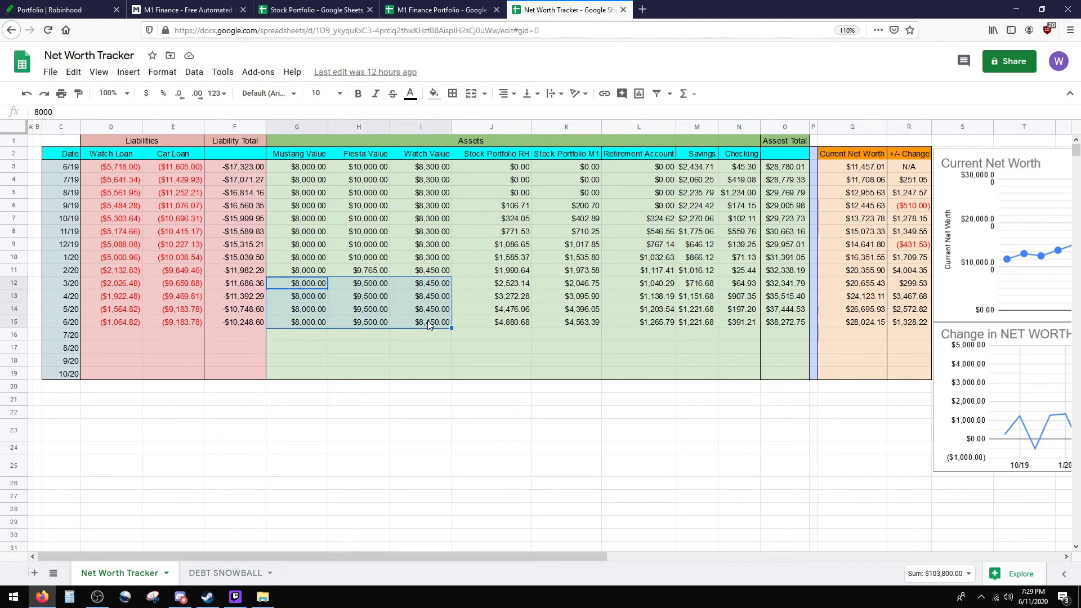
pyautogui.moveTo(498, 231); pyautogui.dragTo(598, 324)
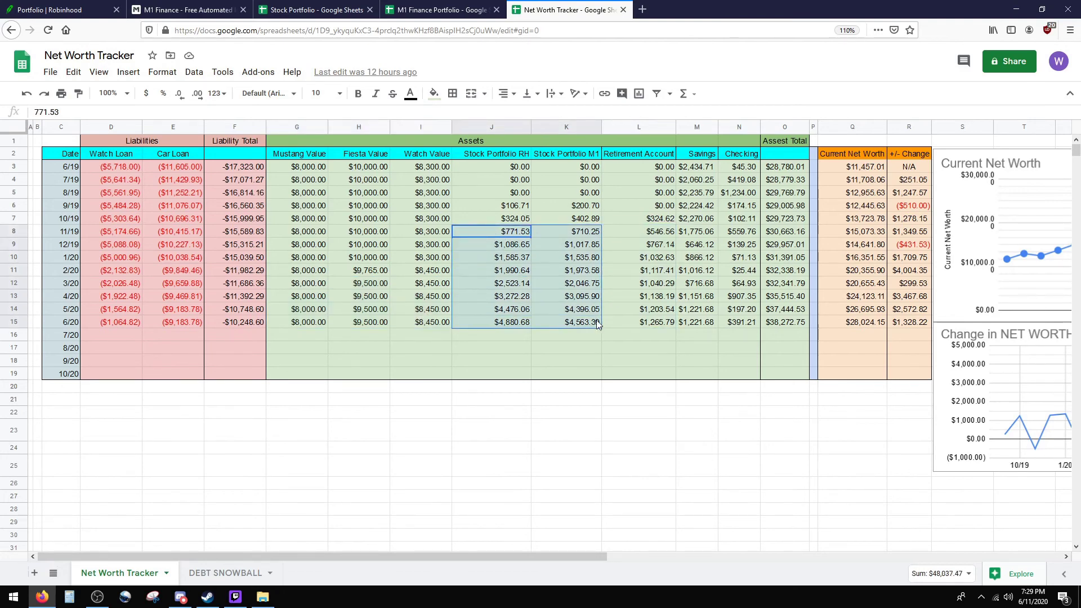
pyautogui.moveTo(619, 247); pyautogui.dragTo(659, 313)
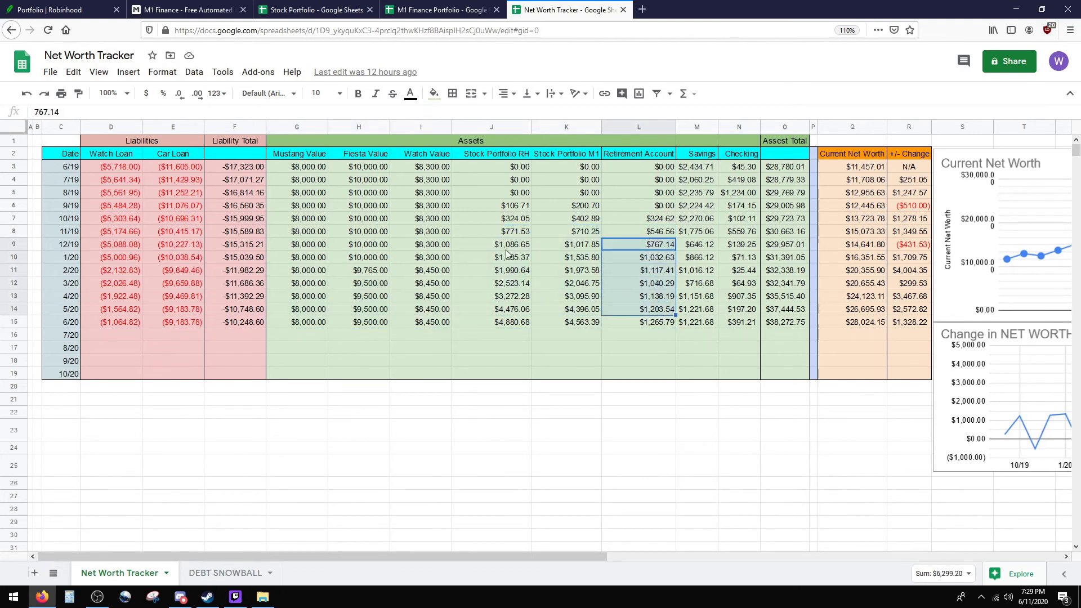
pyautogui.moveTo(507, 250); pyautogui.dragTo(642, 324)
pyautogui.moveTo(301, 257); pyautogui.dragTo(429, 322)
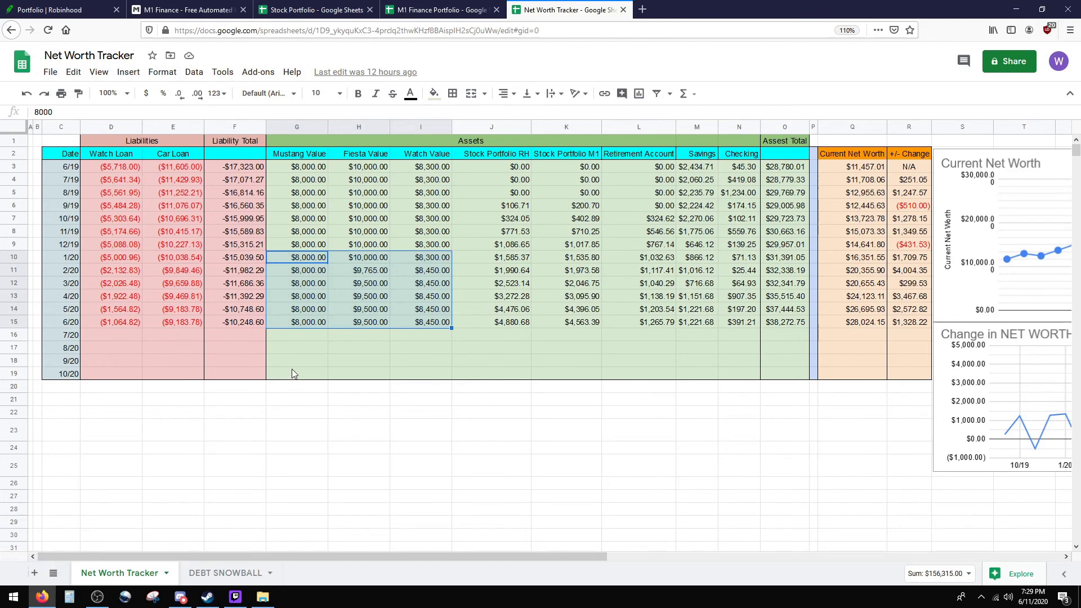
pyautogui.moveTo(510, 272); pyautogui.dragTo(592, 327)
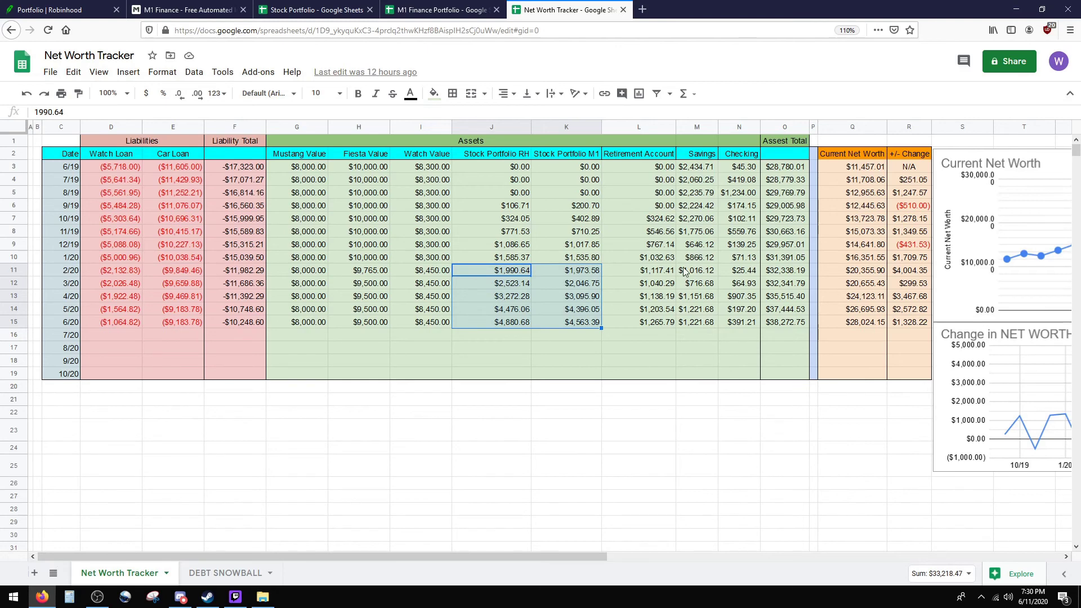
pyautogui.moveTo(521, 290); pyautogui.dragTo(634, 338)
pyautogui.click(596, 388)
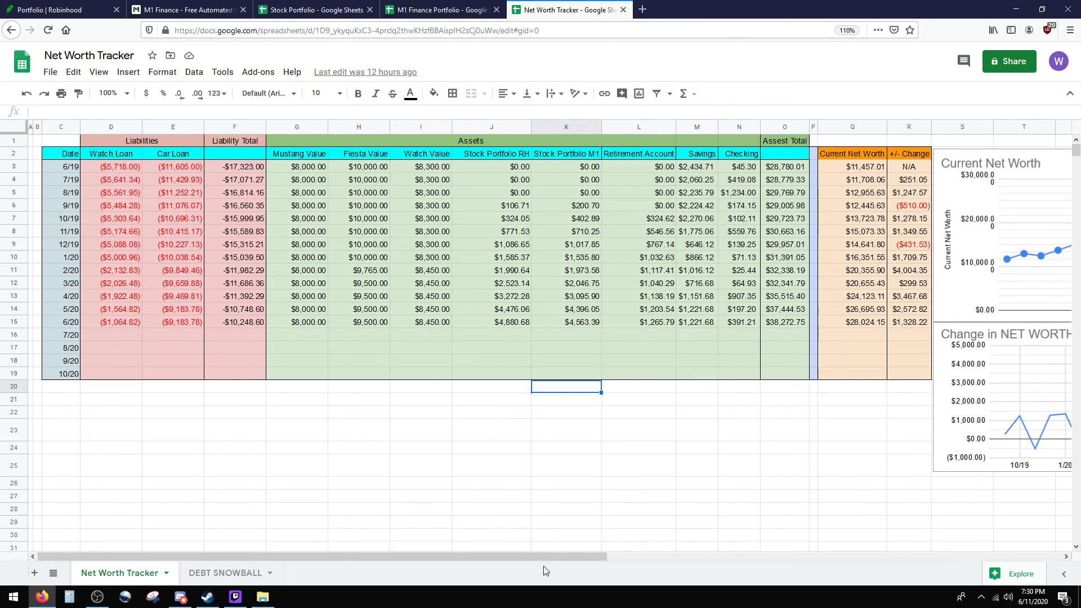
pyautogui.moveTo(555, 557); pyautogui.dragTo(721, 558)
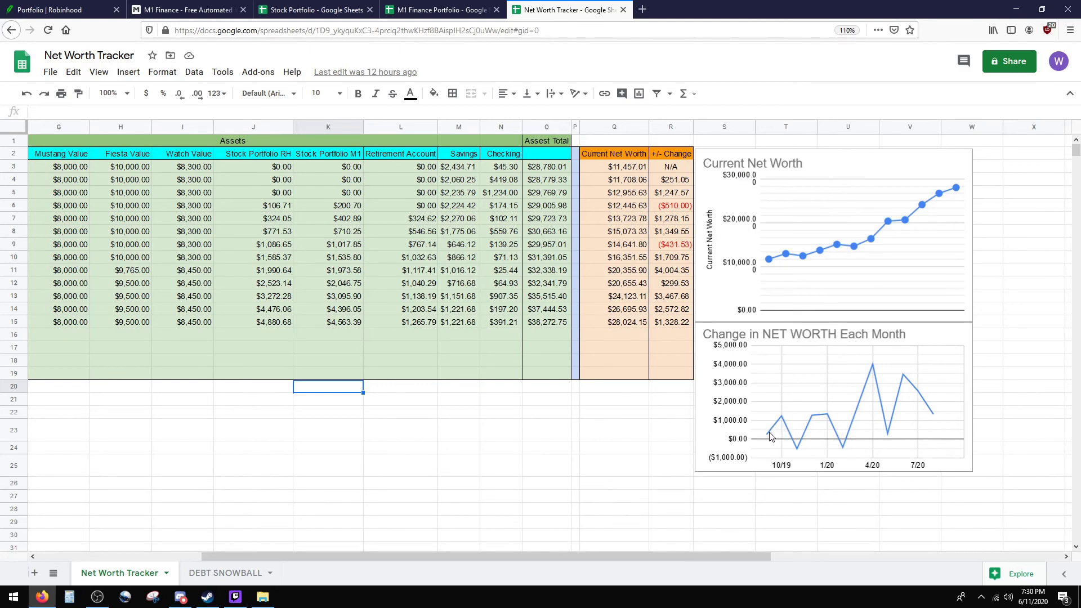
# Inspect the 9/19 +/- Change formula, scroll back left, and sum the 6/20 loans and assets.
pyautogui.click(690, 206)
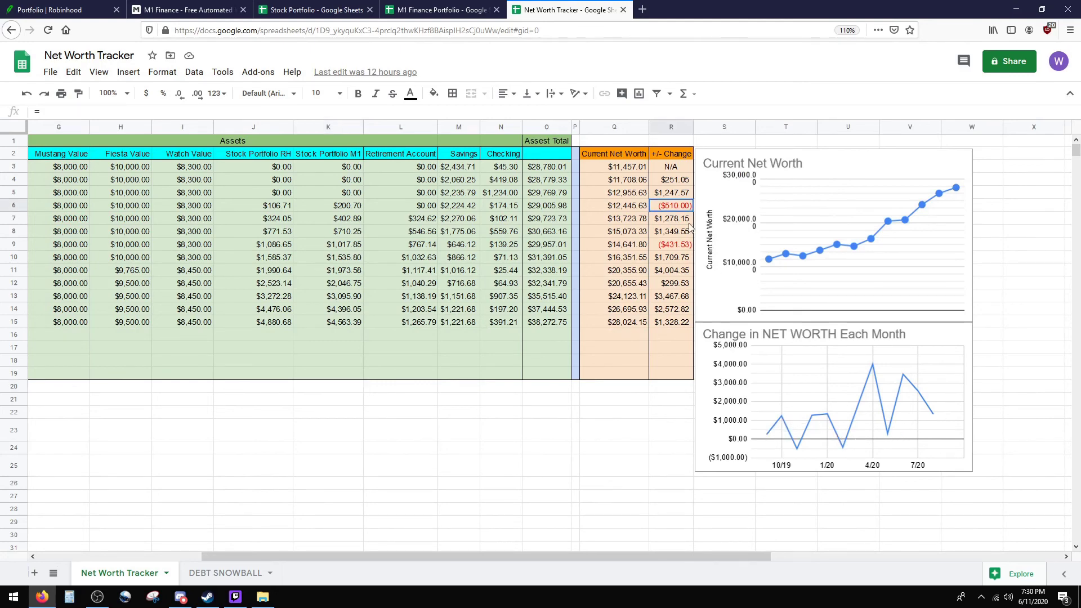
pyautogui.moveTo(630, 559); pyautogui.dragTo(538, 570)
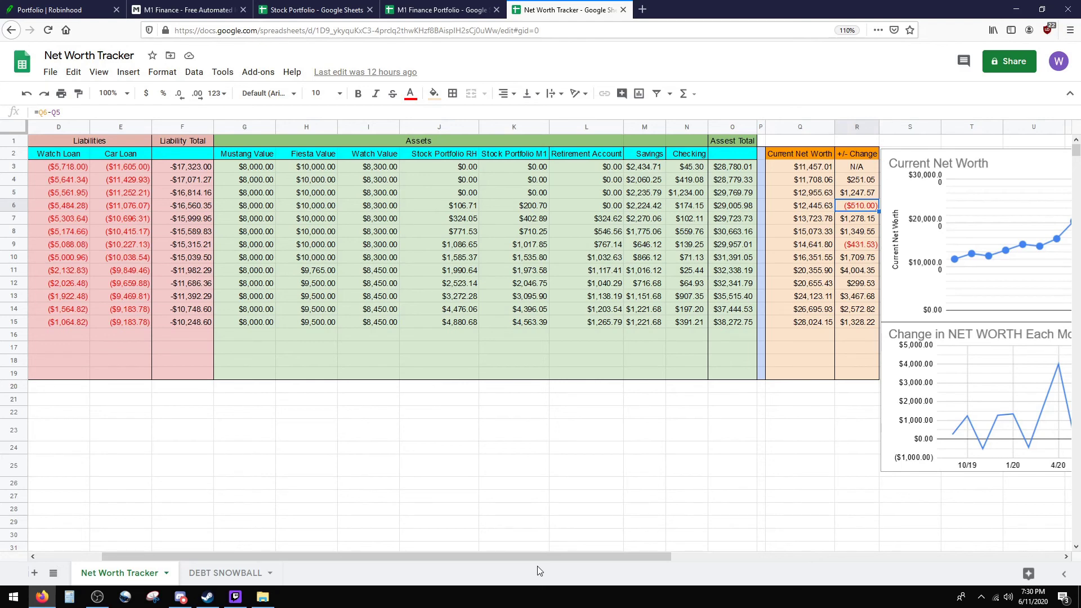
pyautogui.moveTo(464, 556); pyautogui.dragTo(376, 559)
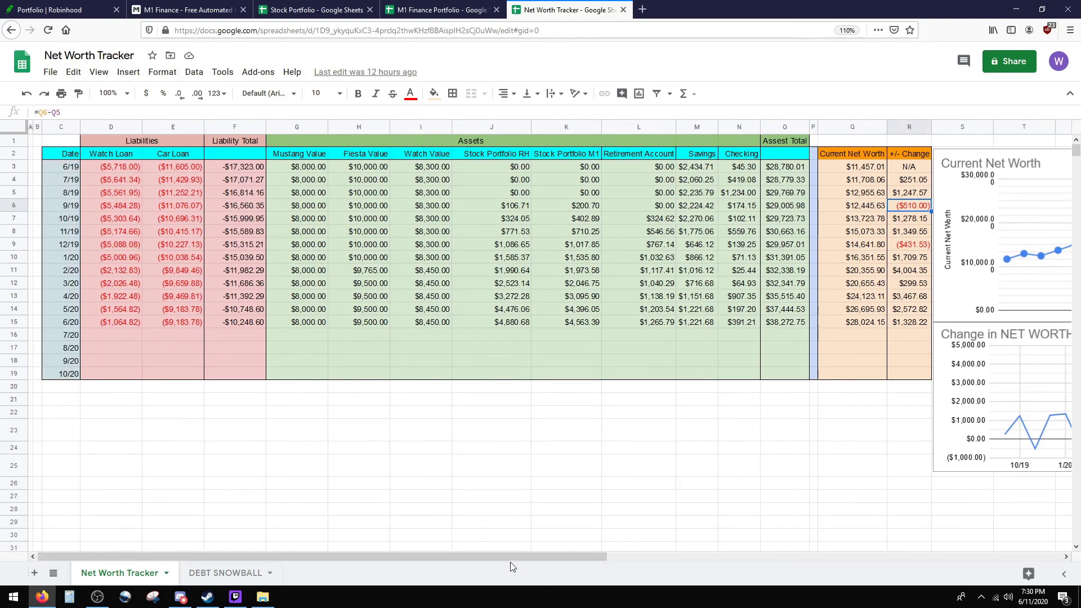
pyautogui.moveTo(110, 326); pyautogui.dragTo(198, 325)
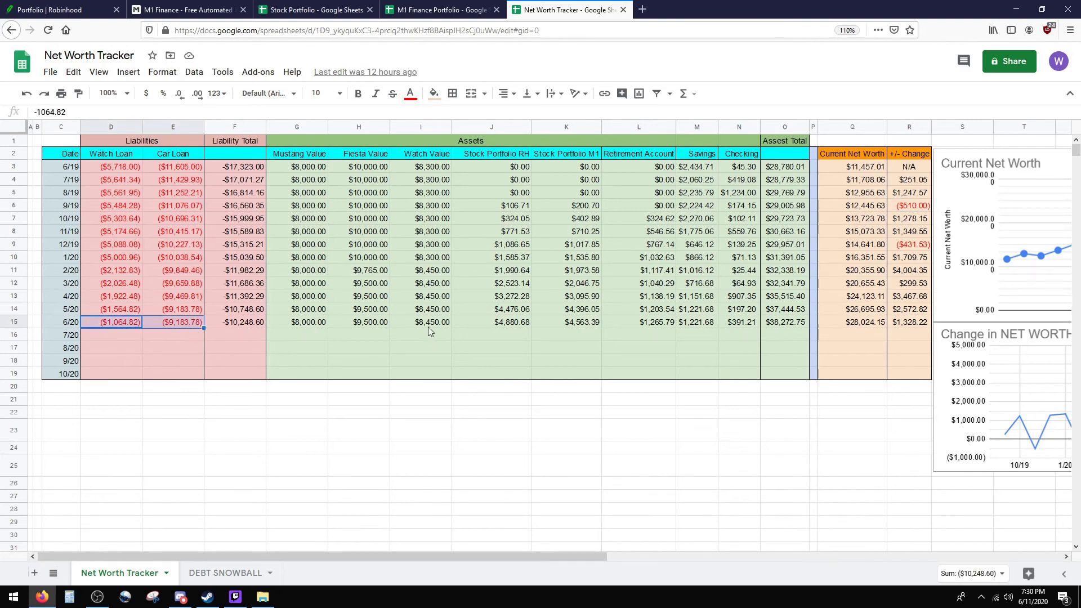
pyautogui.moveTo(428, 327); pyautogui.dragTo(739, 325)
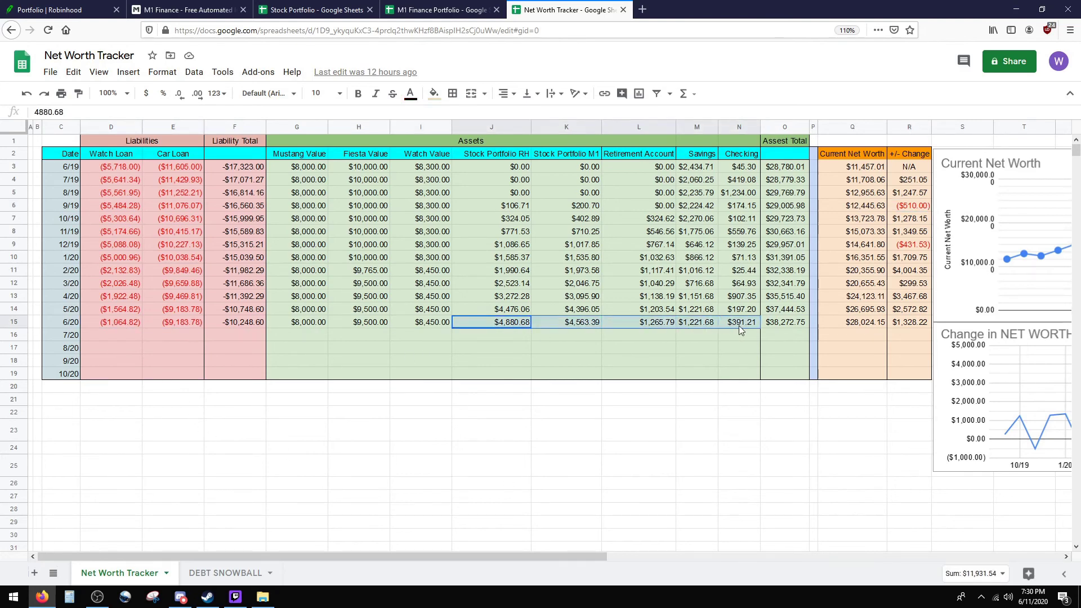
pyautogui.click(694, 469)
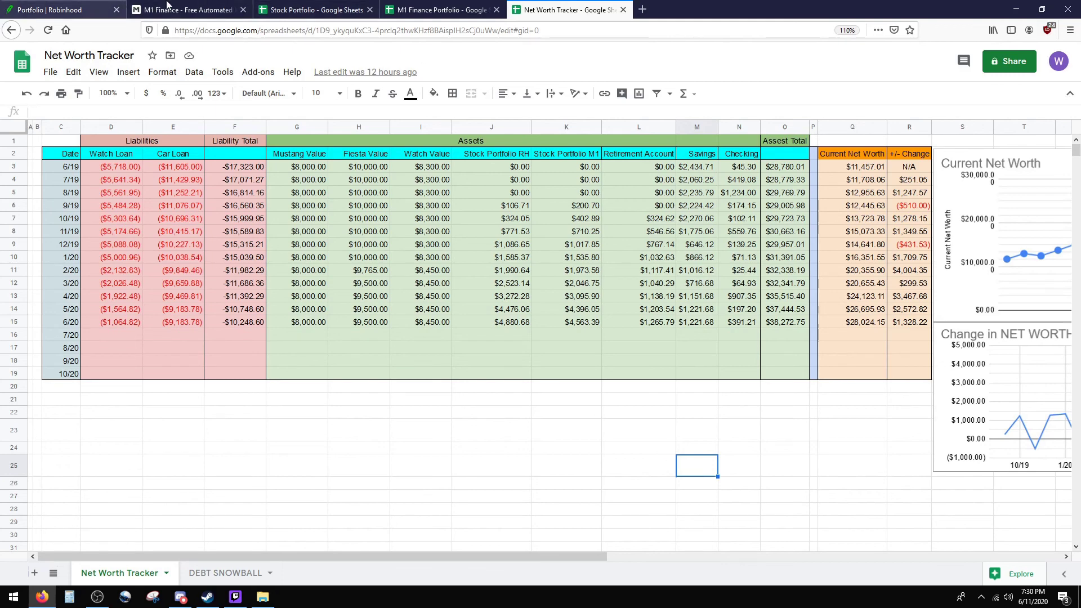
# Check the 5/20 and 6/20 Watch Loan balances, then switch to the DEBT SNOWBALL sheet.
pyautogui.click(114, 312)
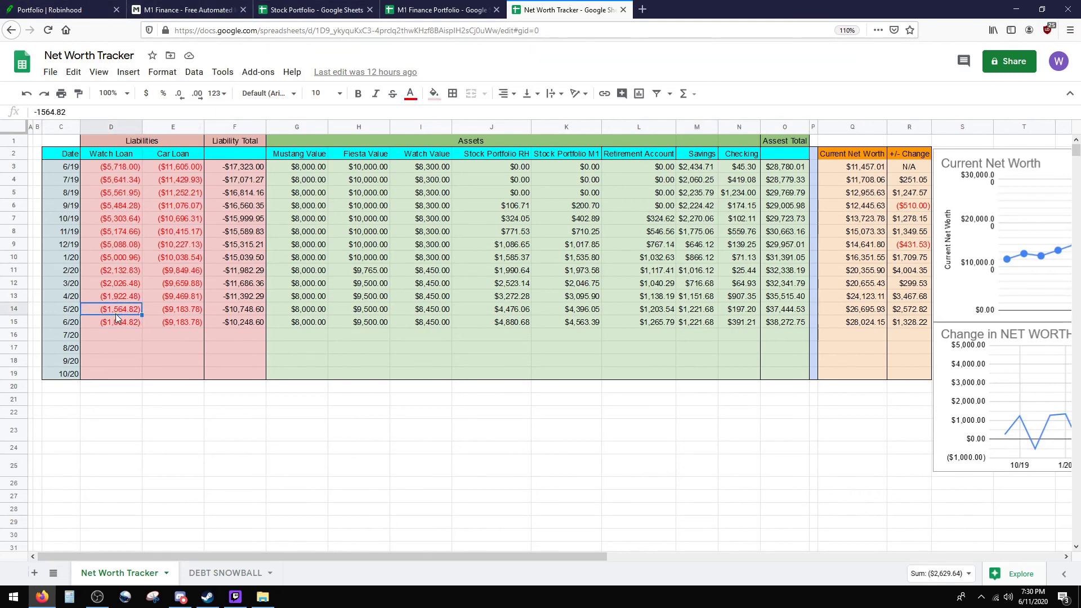
pyautogui.click(117, 320)
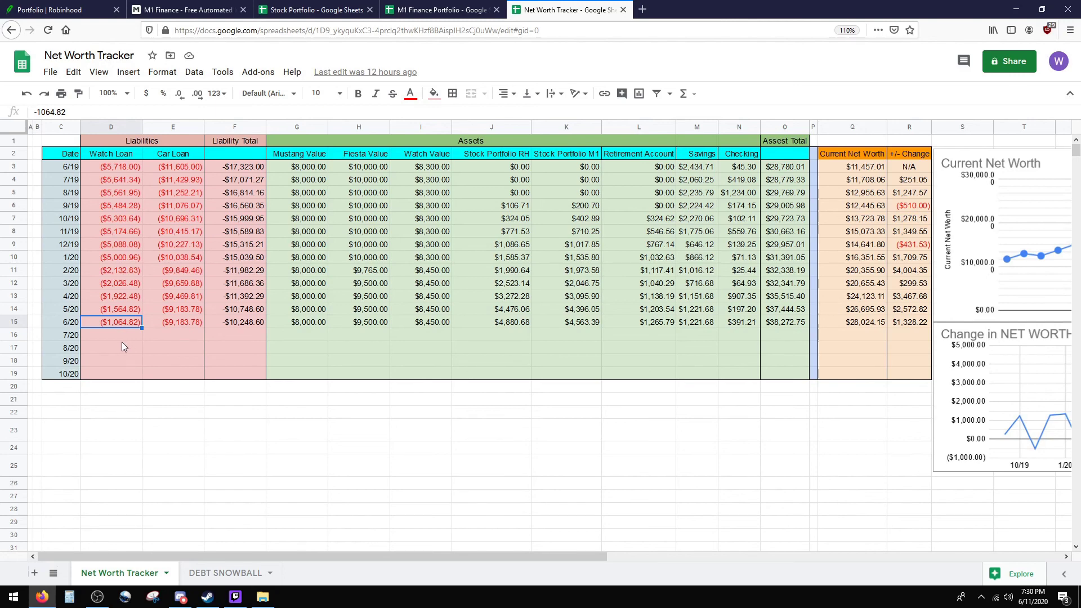
pyautogui.click(240, 576)
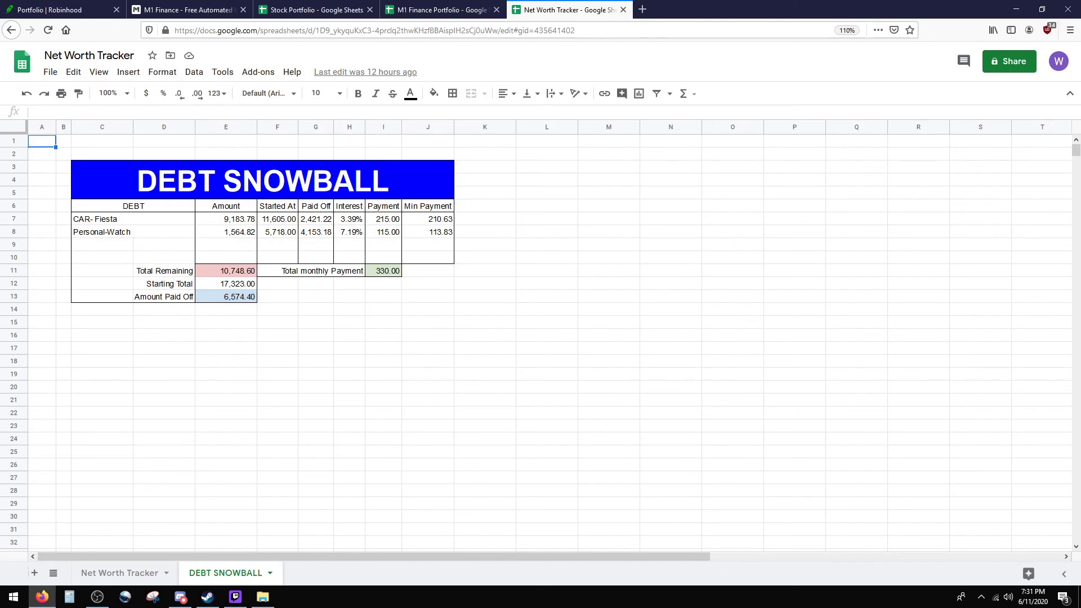
# Review the debt table's watch loan balance and 3.39% and 7.19% interest rates, then return to Net Worth Tracker.
pyautogui.moveTo(64, 169); pyautogui.dragTo(328, 314)
pyautogui.click(414, 323)
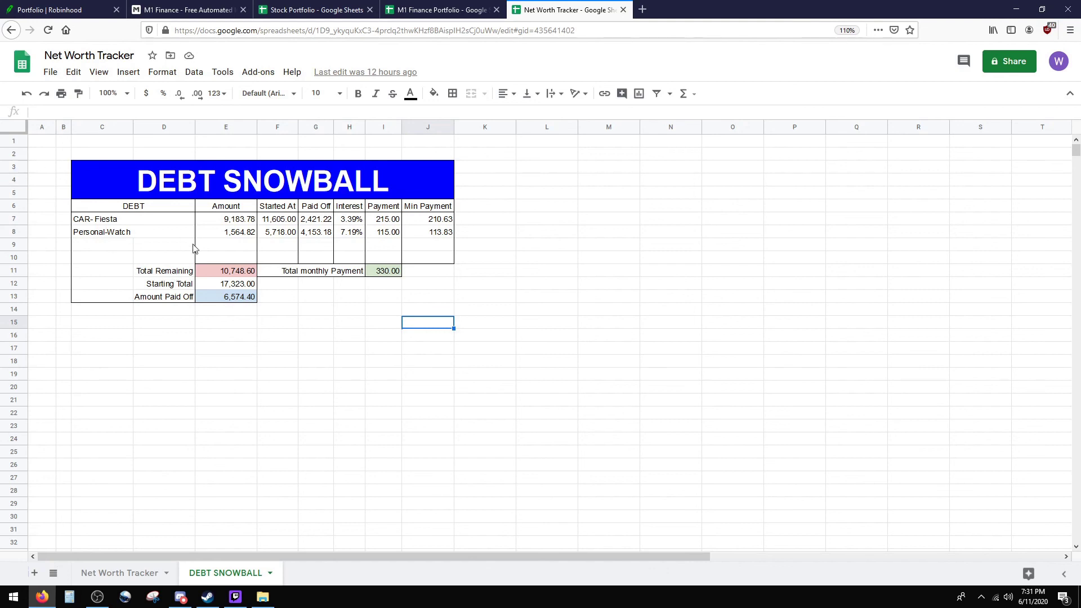
pyautogui.moveTo(209, 235); pyautogui.dragTo(284, 235)
pyautogui.click(350, 223)
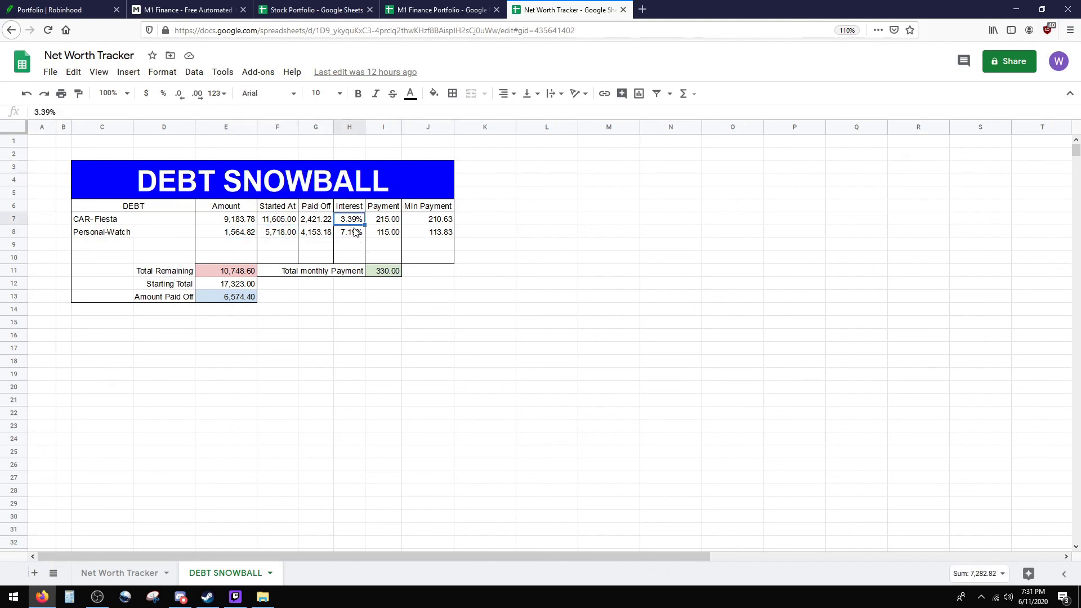
pyautogui.click(355, 232)
pyautogui.click(377, 356)
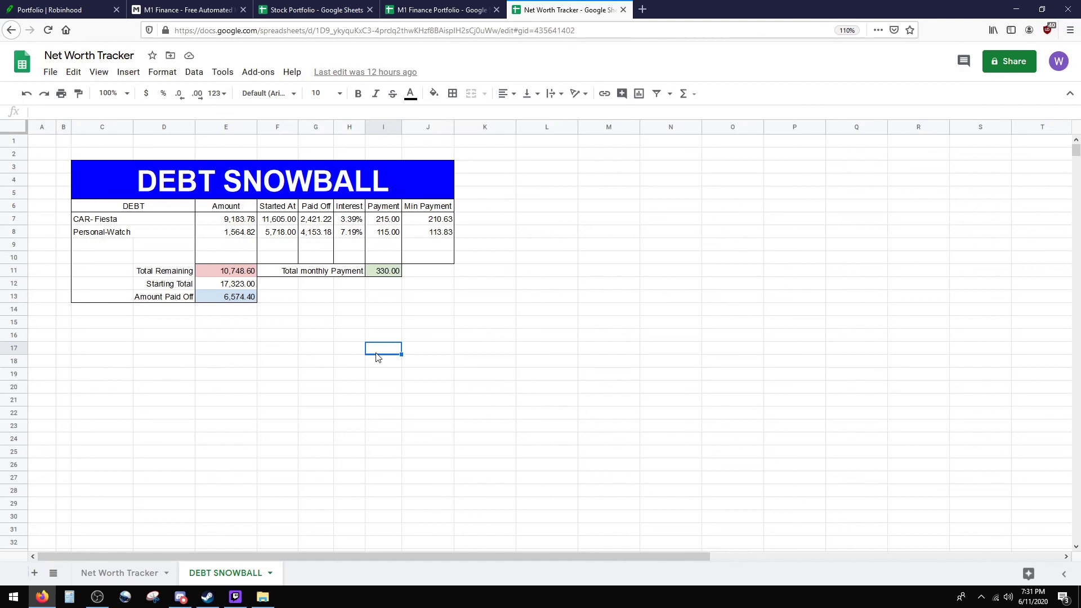
pyautogui.click(115, 573)
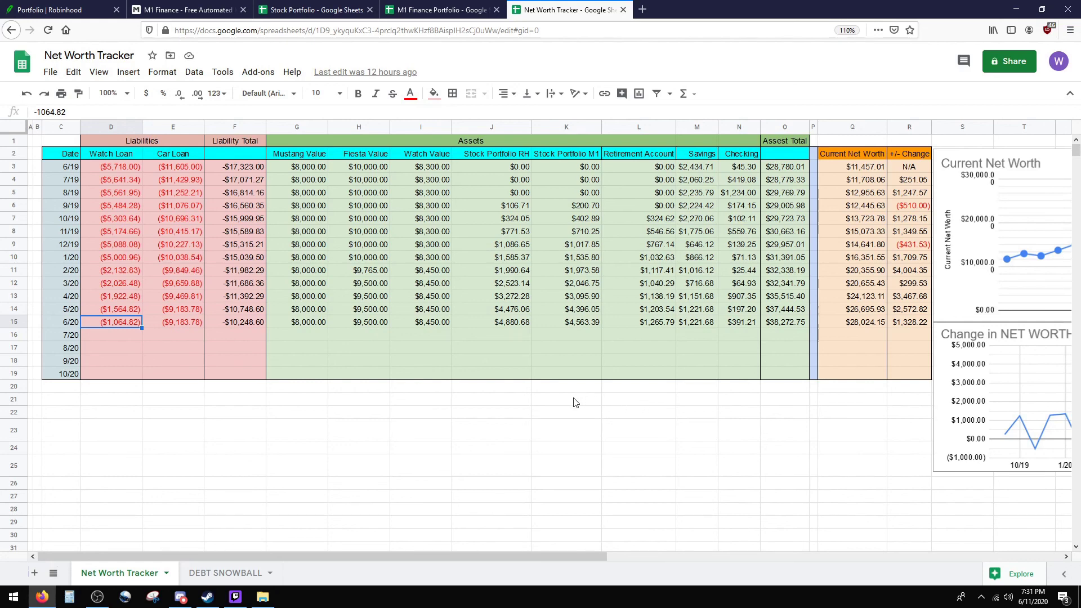
# Step along the 6/20 row and sum its $1,221.68 savings and $391.21 checking balances.
pyautogui.press('Right')
pyautogui.press('Right')
pyautogui.press('Right')
pyautogui.press('Right')
pyautogui.press('Right')
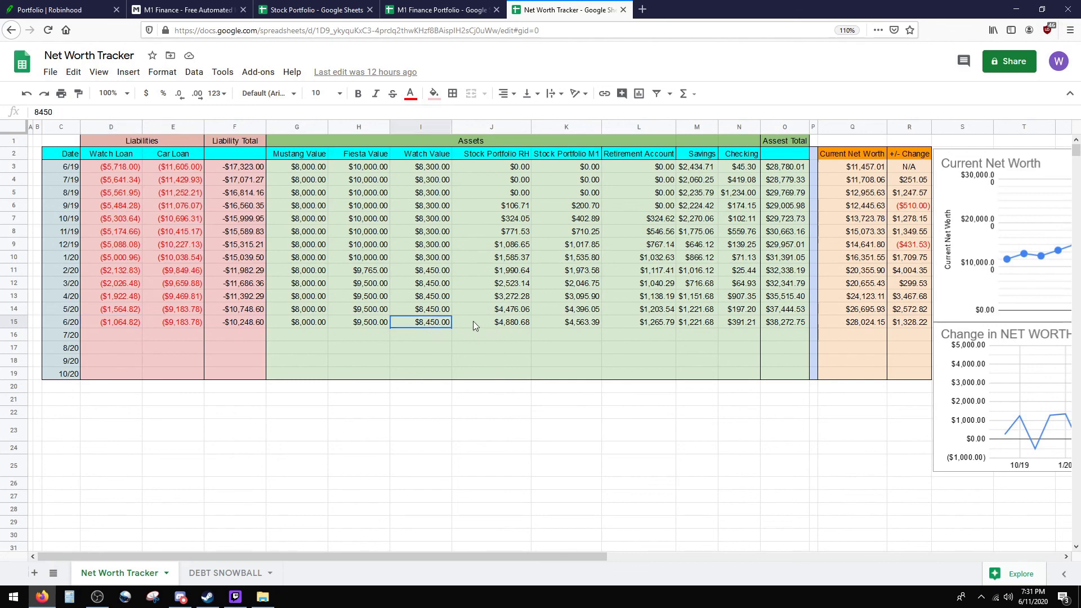
pyautogui.press('Right')
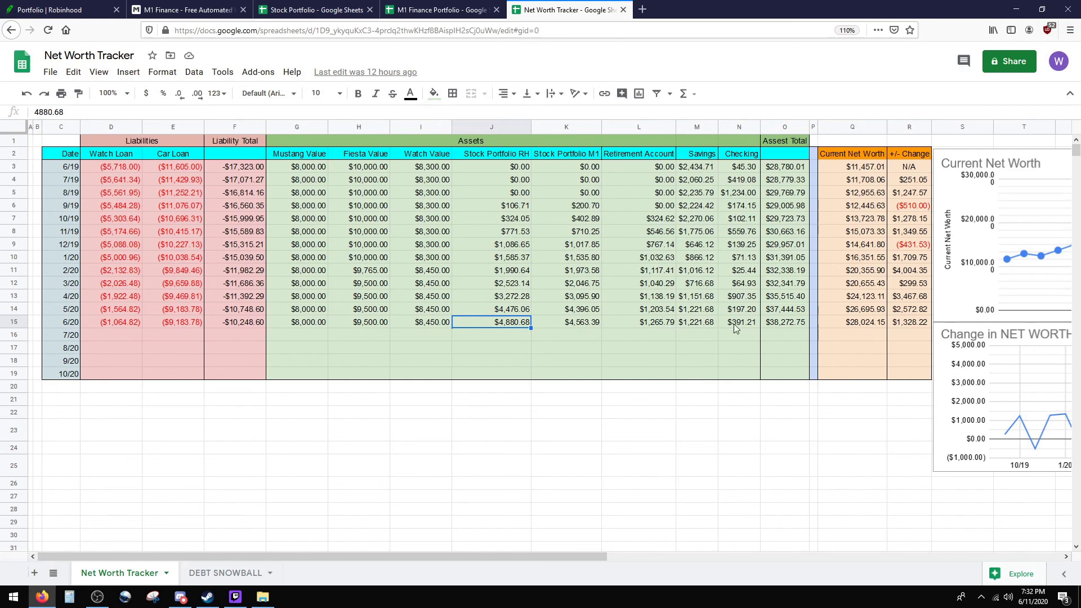
pyautogui.moveTo(734, 323); pyautogui.dragTo(691, 324)
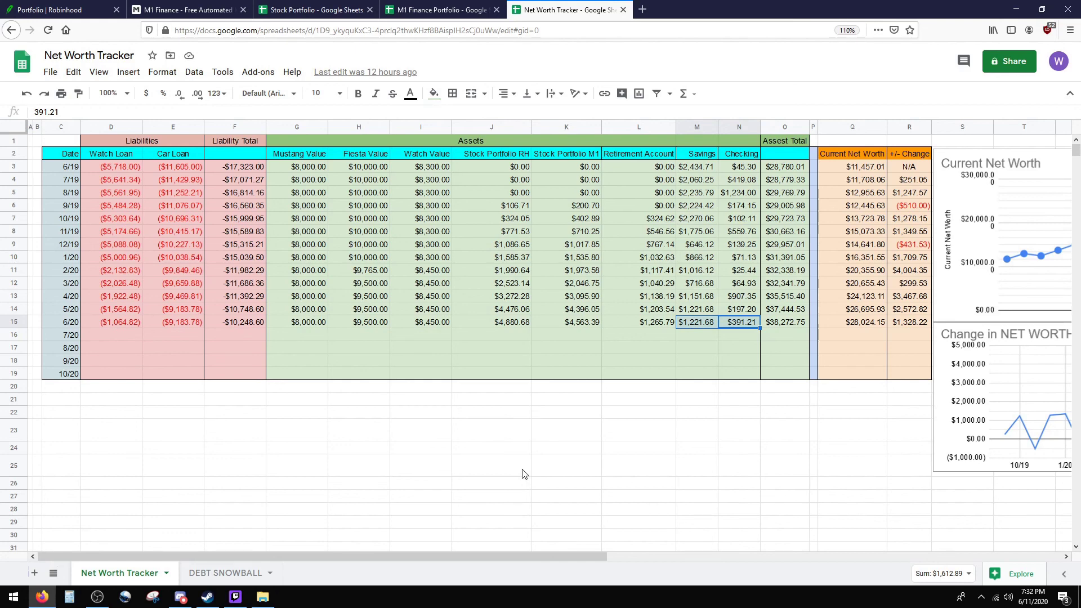
pyautogui.click(539, 430)
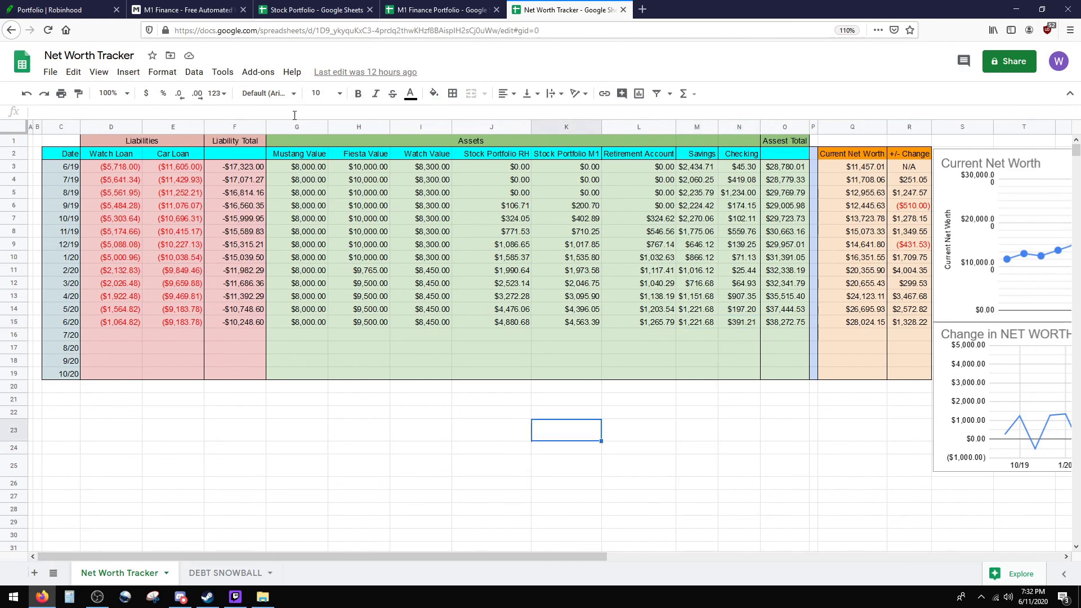
# Show the $4,650.57 Robinhood portfolio's all-time performance, then return to the Net Worth Tracker.
pyautogui.click(62, 9)
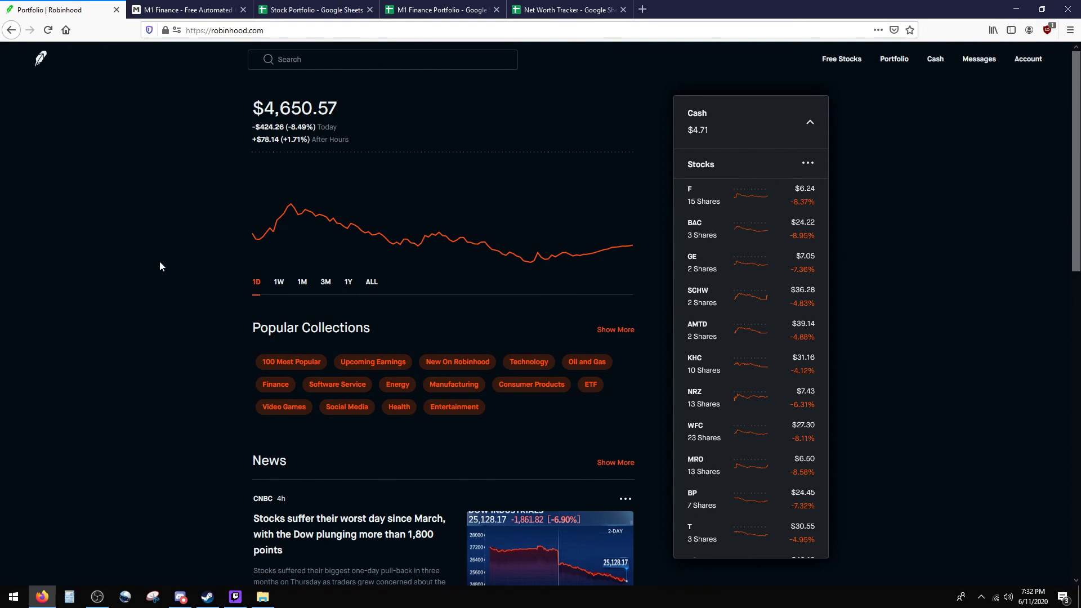
pyautogui.click(372, 282)
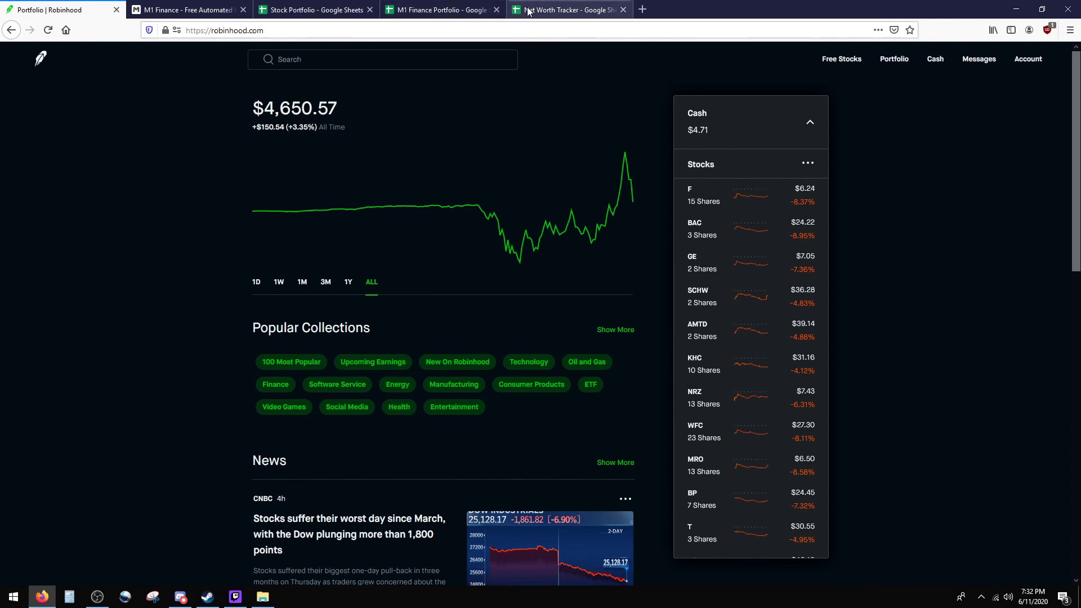
pyautogui.click(569, 9)
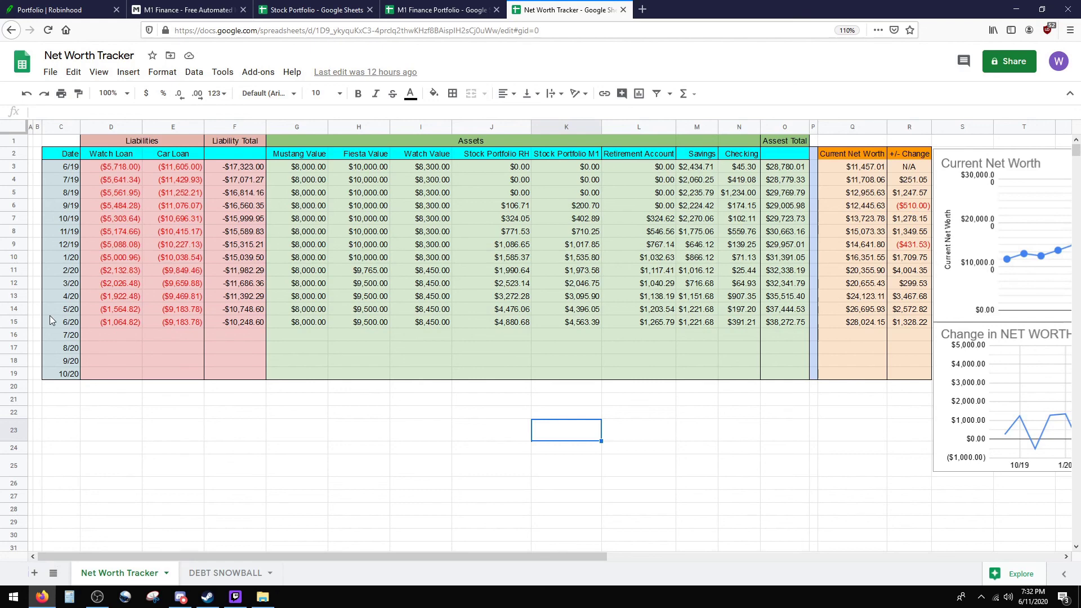
pyautogui.click(1033, 597)
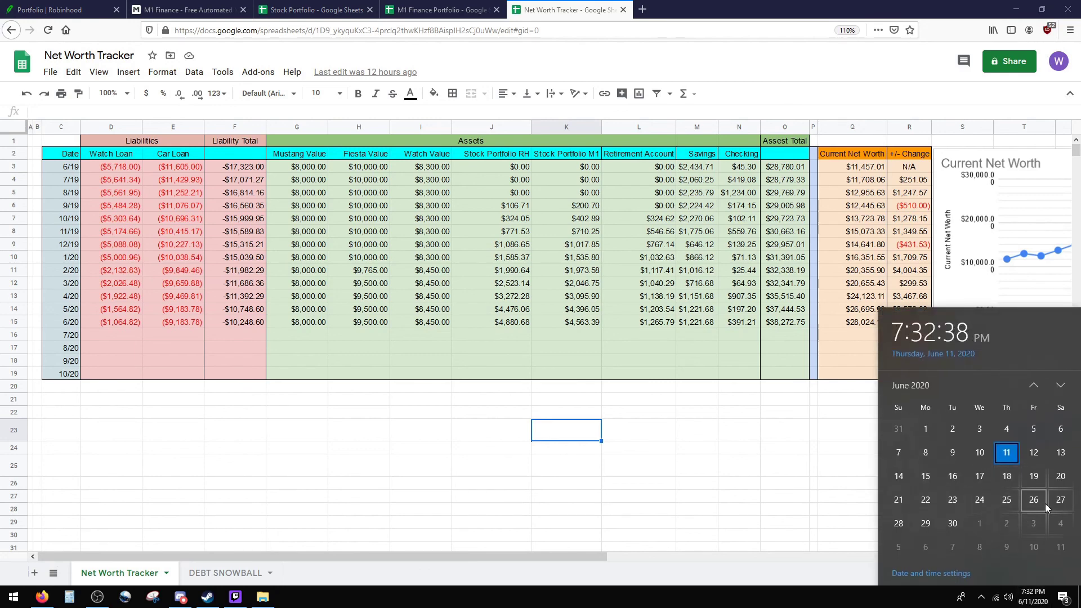
pyautogui.click(738, 513)
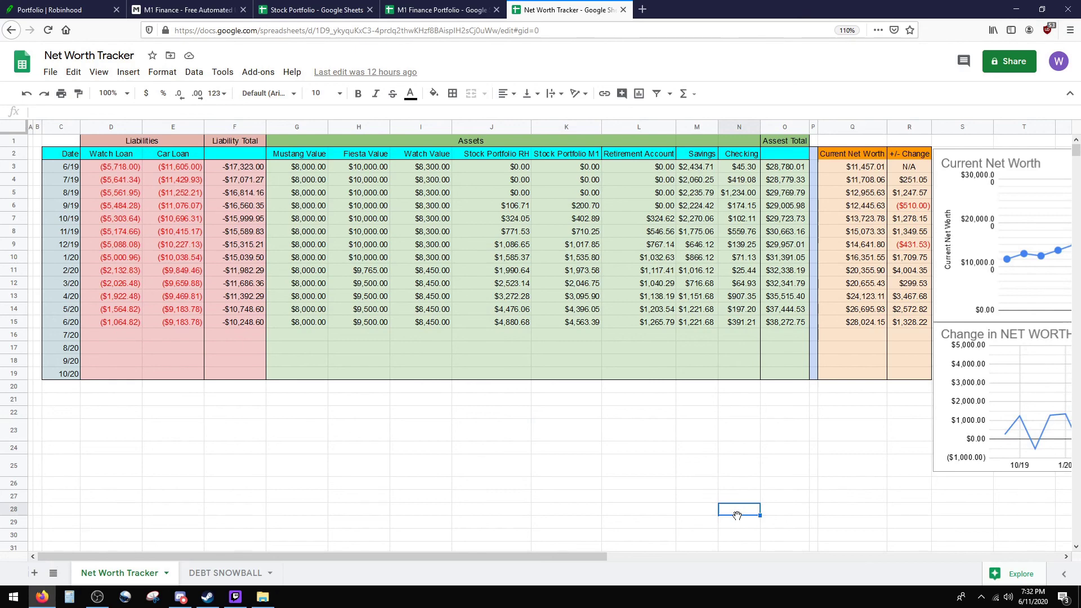